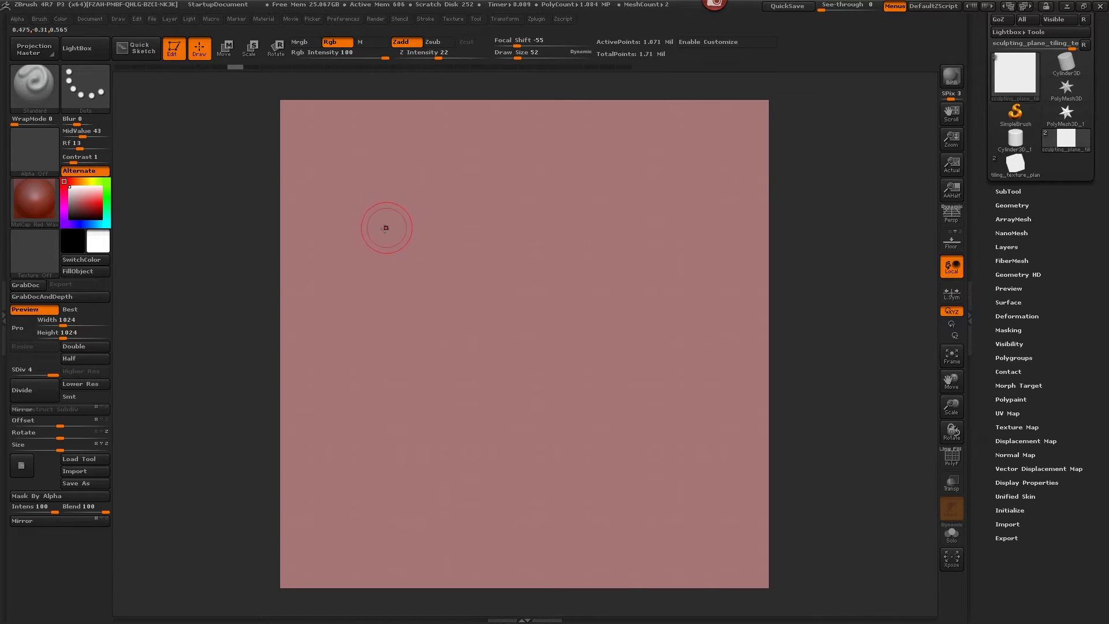
# Sculpt a test stroke across the plane's left edge with the Standard brush, accepting the removal of newer undo history entries
pyautogui.moveTo(383, 225)
pyautogui.mouseDown()
pyautogui.moveTo(292, 263)
pyautogui.moveTo(234, 254)
pyautogui.mouseUp()
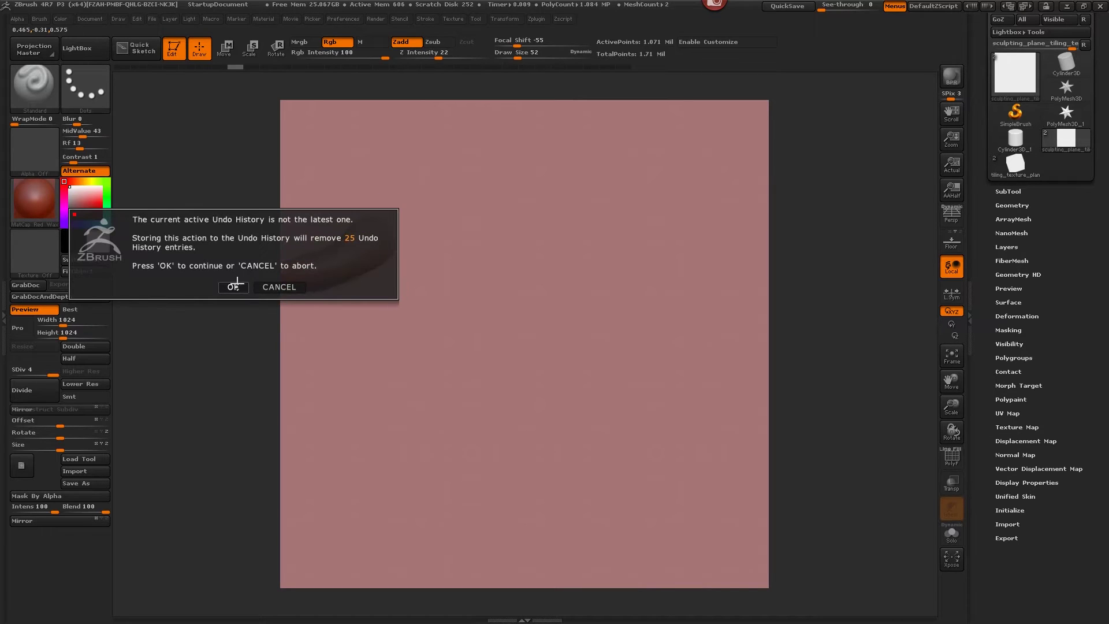
pyautogui.click(234, 287)
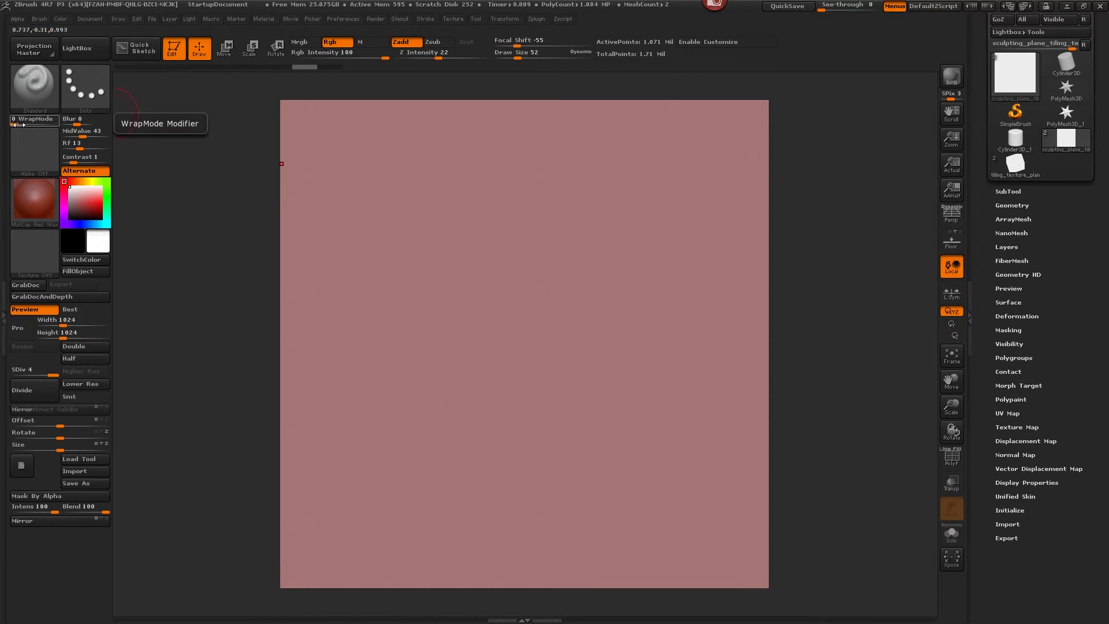
# Set the Standard brush's WrapMode to 1 in its curve settings
pyautogui.click(40, 19)
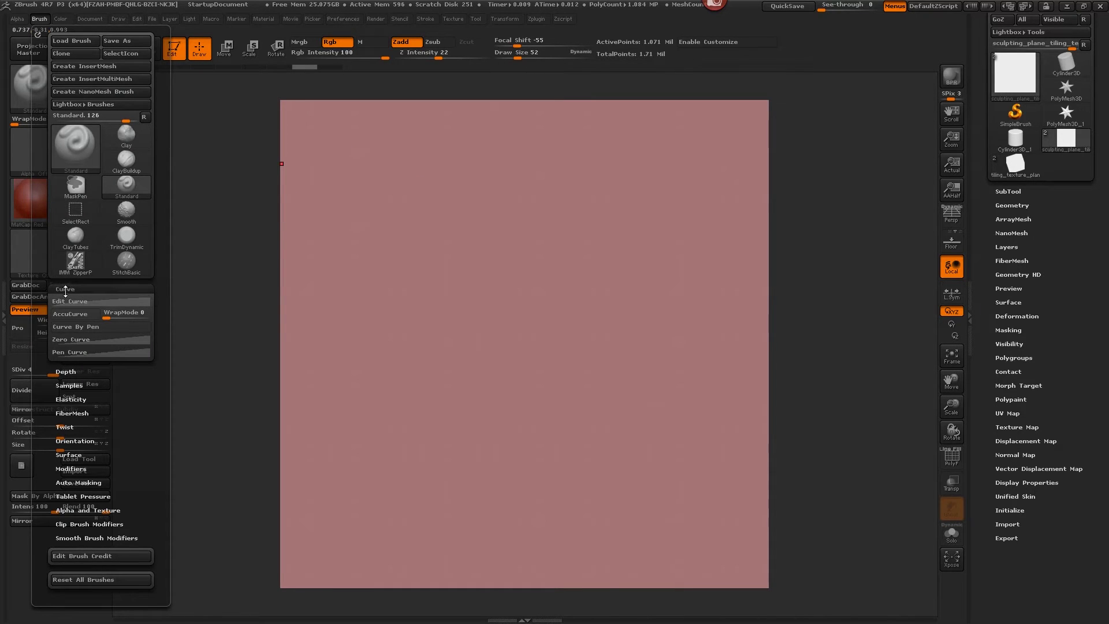
pyautogui.click(111, 315)
pyautogui.write('1')
pyautogui.press('Return')
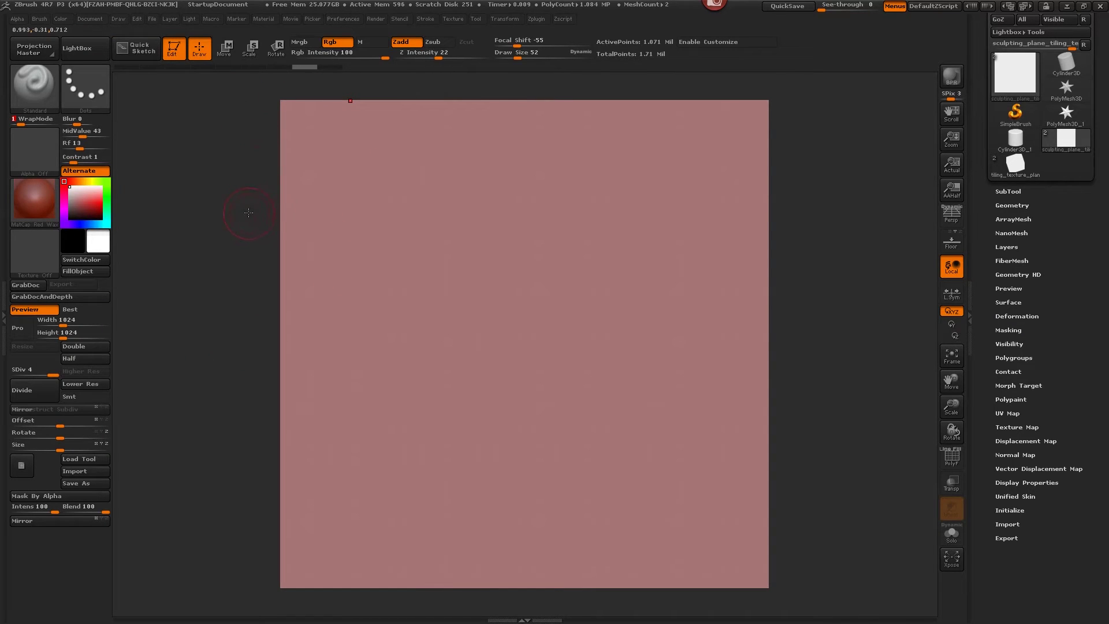
# Sculpt two test strokes across the plane's left edge to check the edge wrapping, undoing each one
pyautogui.moveTo(379, 219); pyautogui.dragTo(278, 280)
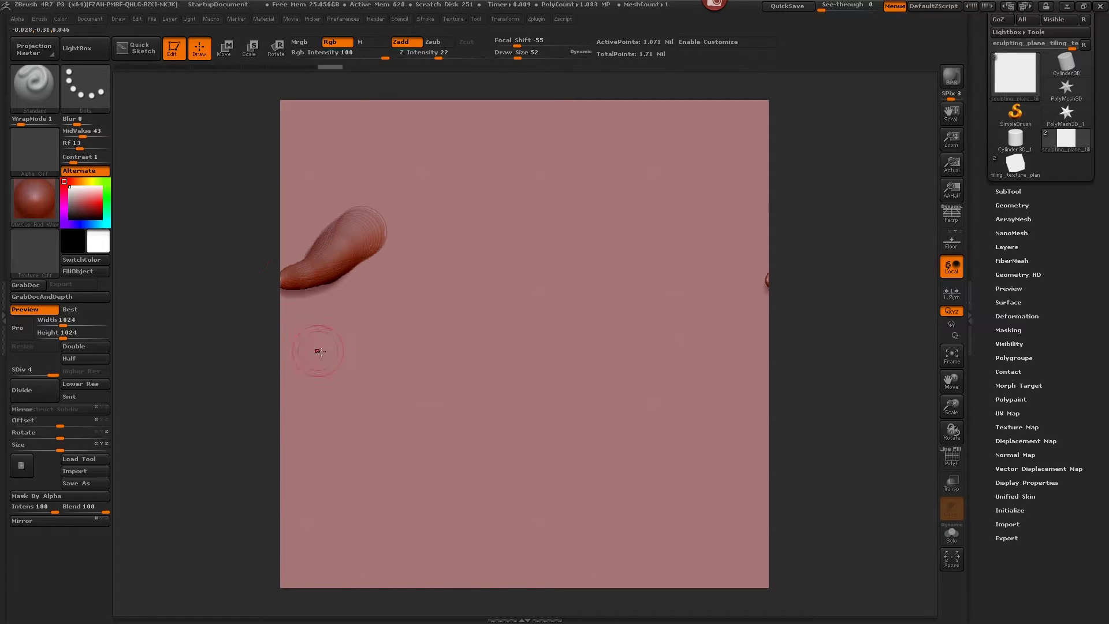
pyautogui.hotkey('ctrl', 'z')
pyautogui.moveTo(312, 249); pyautogui.dragTo(202, 364)
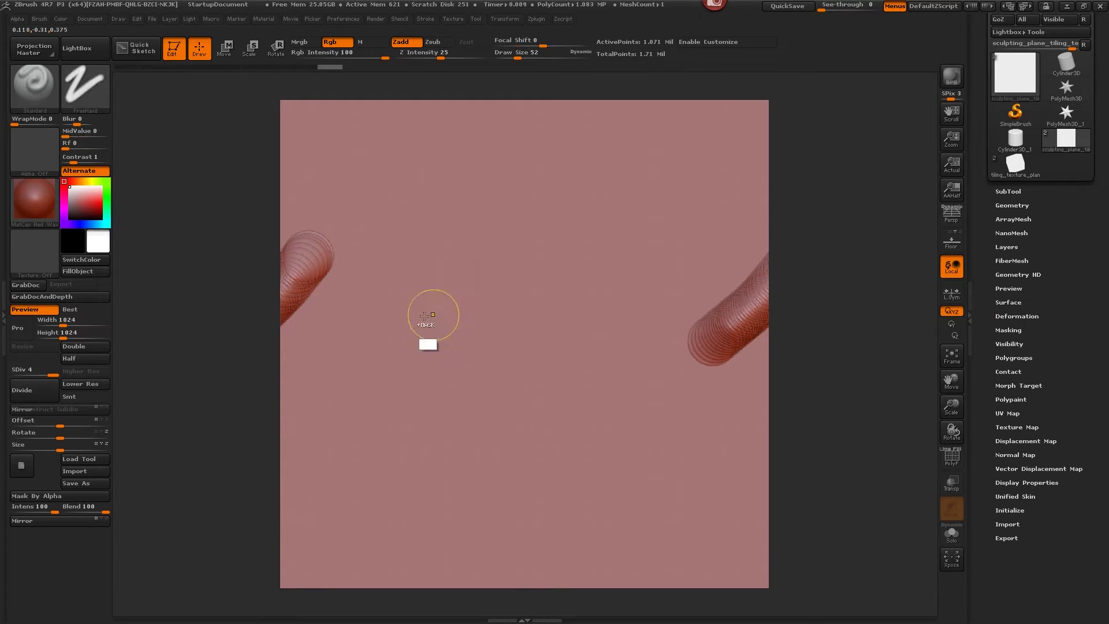
pyautogui.hotkey('ctrl', 'z')
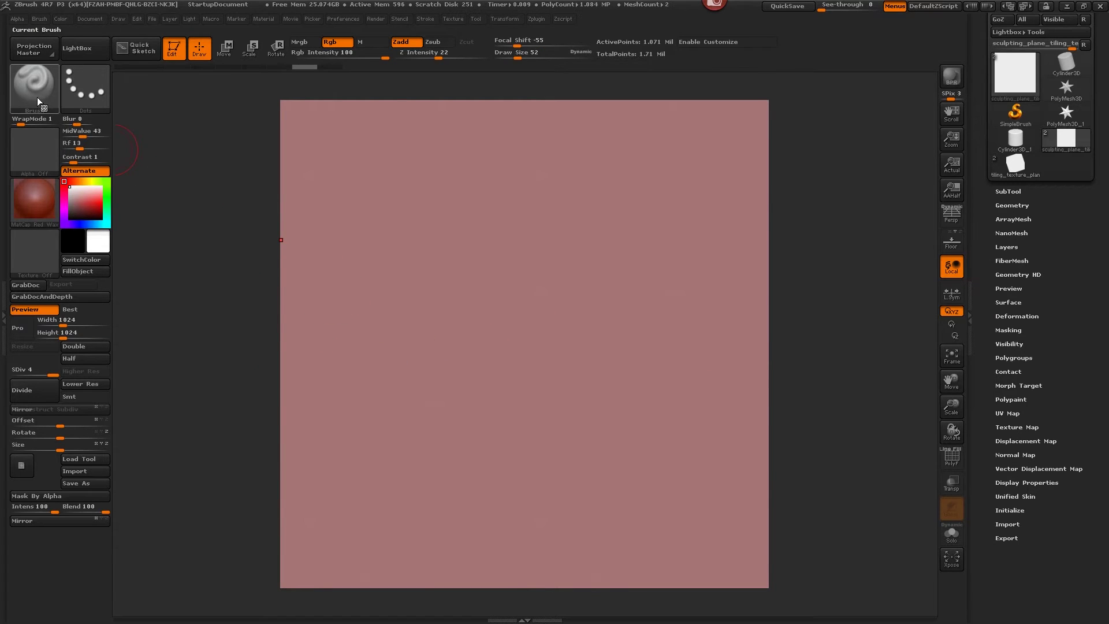
# Switch the sculpting brush to Dam_Standard
pyautogui.click(37, 97)
pyautogui.click(42, 92)
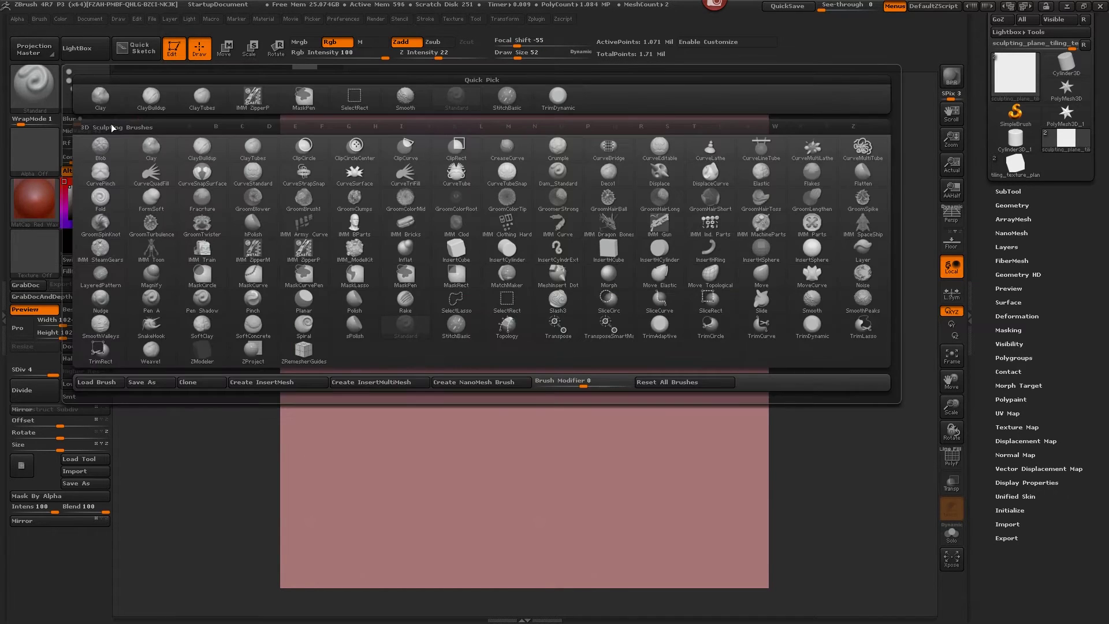
pyautogui.press('d')
pyautogui.press('s')
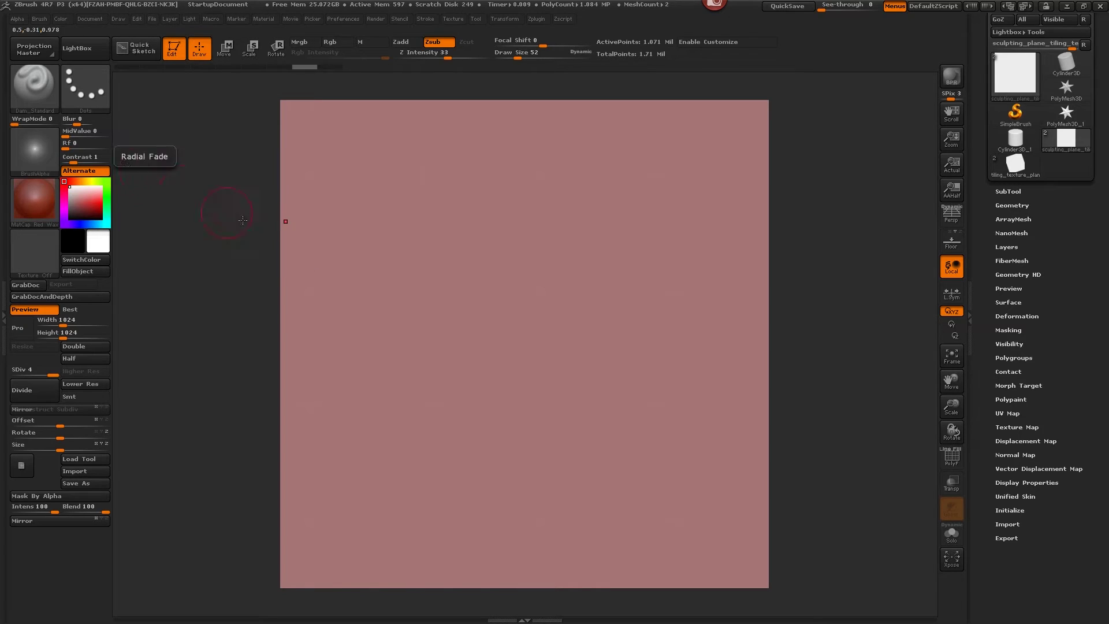
# Carve test grooves across the plane's left edge with WrapMode at 0 and undo them
pyautogui.moveTo(340, 254)
pyautogui.mouseDown()
pyautogui.moveTo(223, 350)
pyautogui.moveTo(457, 285)
pyautogui.mouseUp()
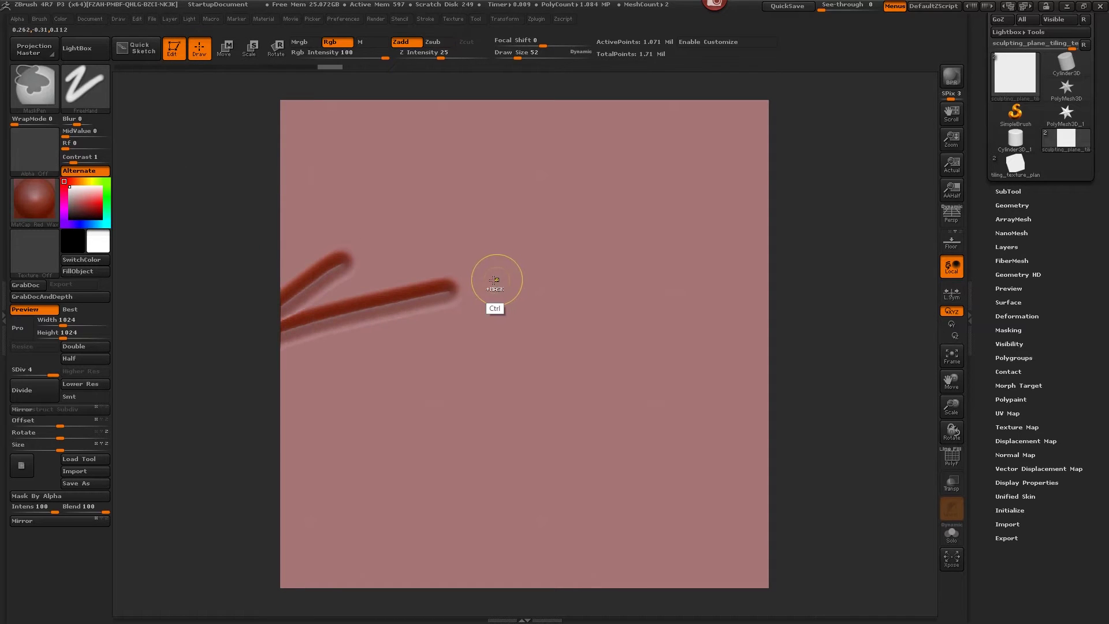
pyautogui.hotkey('ctrl', 'z')
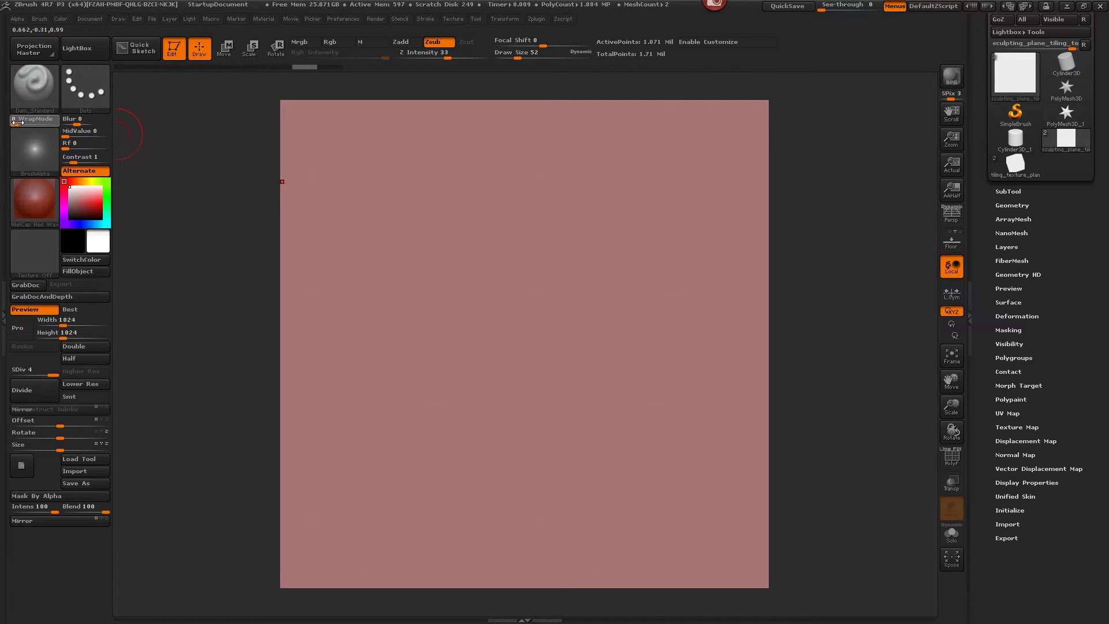
pyautogui.moveTo(364, 257); pyautogui.dragTo(283, 311)
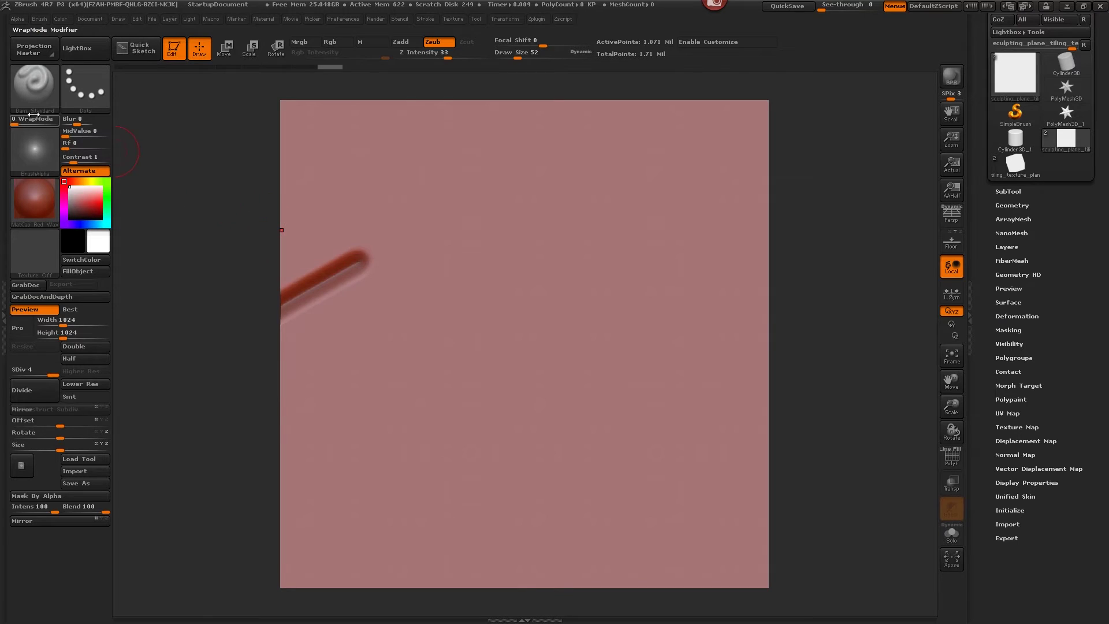
pyautogui.hotkey('ctrl', 'z')
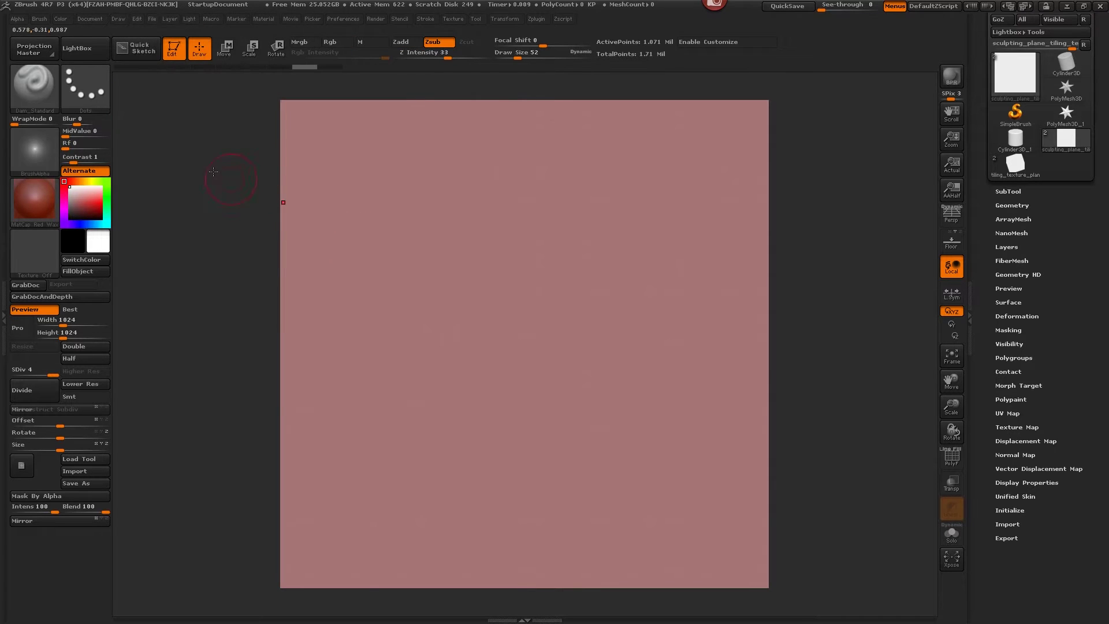
# Set the Dam_Standard brush's WrapMode to 1 and try a downward stroke at draw size 28, undoing the stroke
pyautogui.click(30, 125)
pyautogui.write('1')
pyautogui.press('[')
pyautogui.press('[')
pyautogui.moveTo(473, 169); pyautogui.dragTo(503, 296)
pyautogui.hotkey('ctrl', 'z')
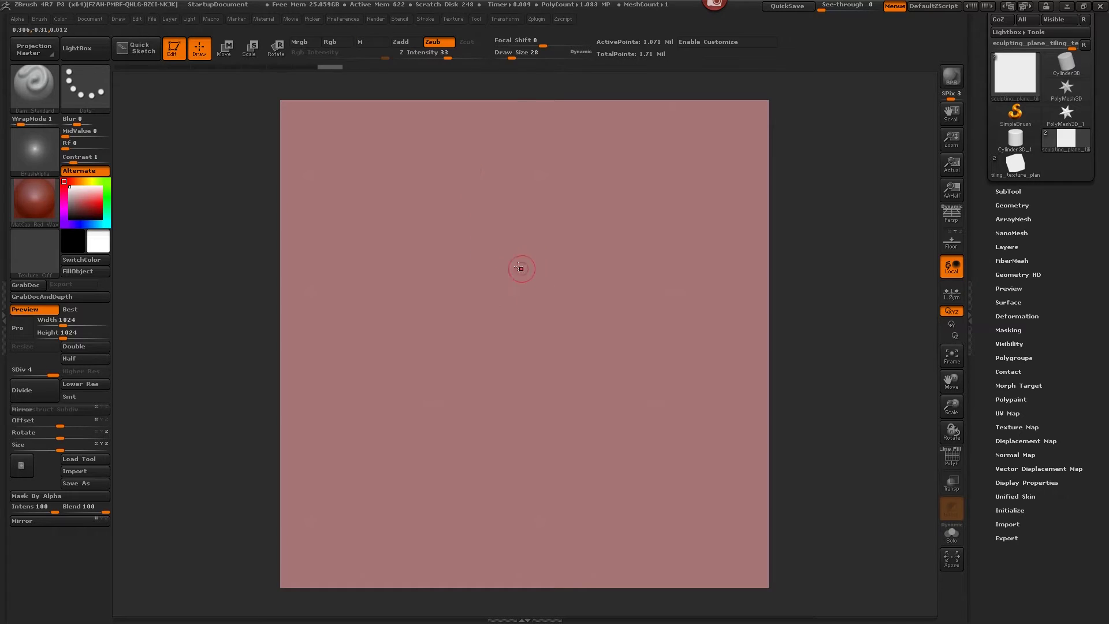
# Carve a jagged vertical crack down the middle of the plane at draw size 10, with a short branch on its right side
pyautogui.press('[')
pyautogui.press('[')
pyautogui.moveTo(487, 223); pyautogui.dragTo(490, 300)
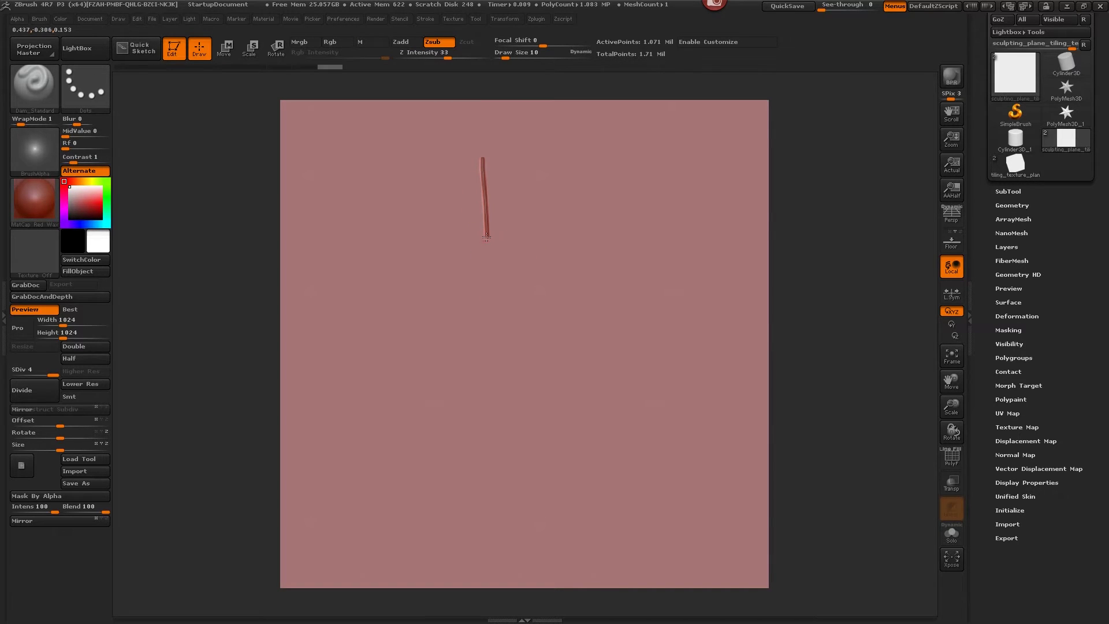
pyautogui.moveTo(483, 331); pyautogui.dragTo(485, 373)
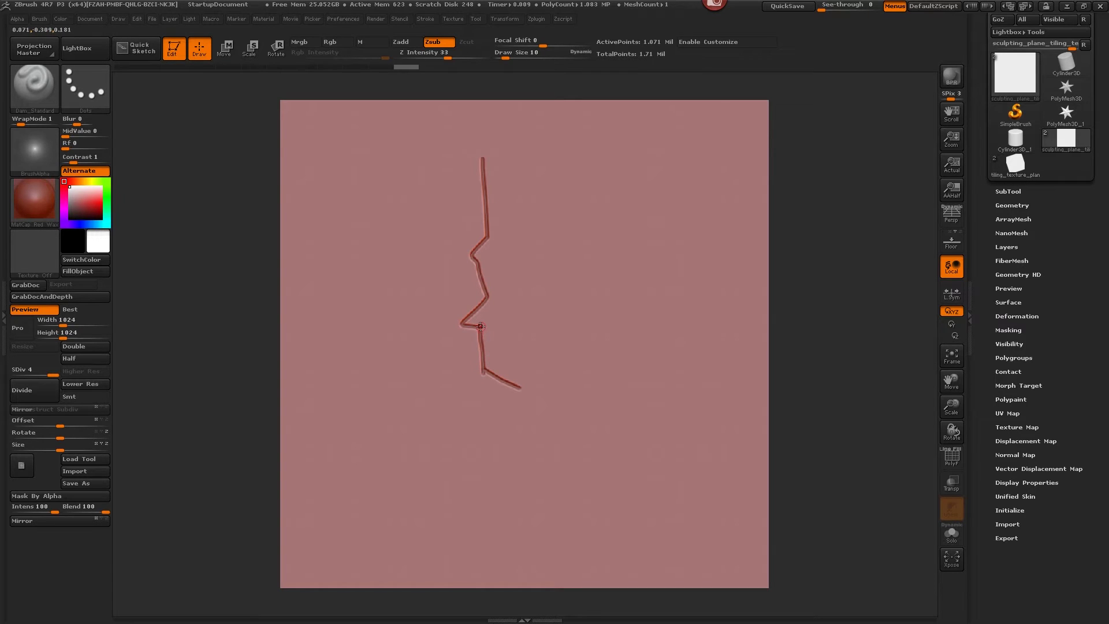
pyautogui.moveTo(481, 327); pyautogui.dragTo(475, 402)
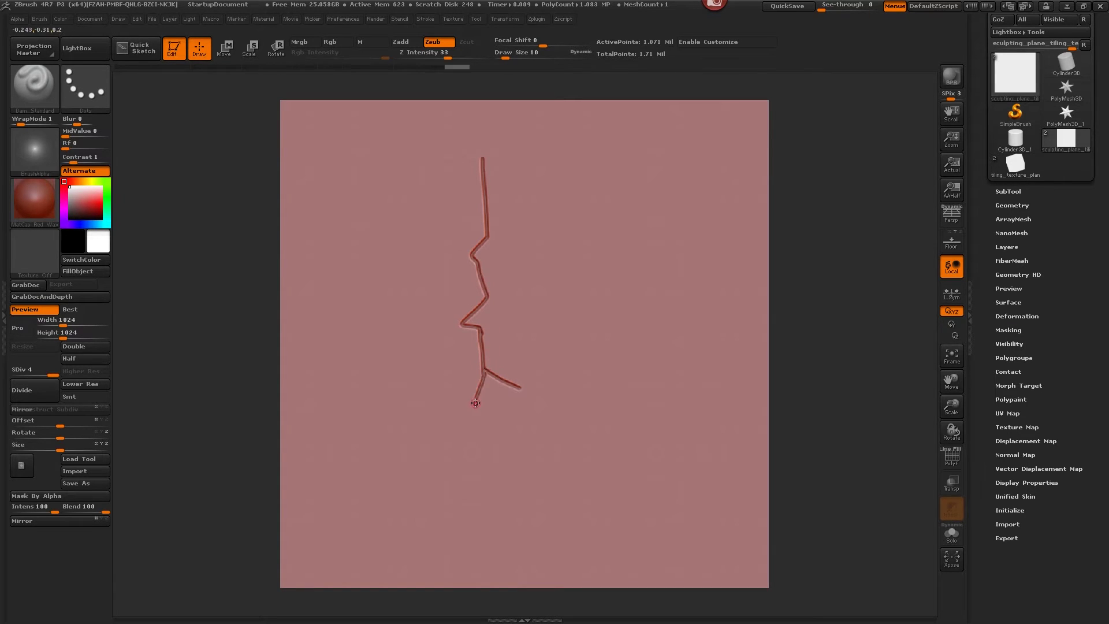
pyautogui.moveTo(480, 462); pyautogui.dragTo(483, 465)
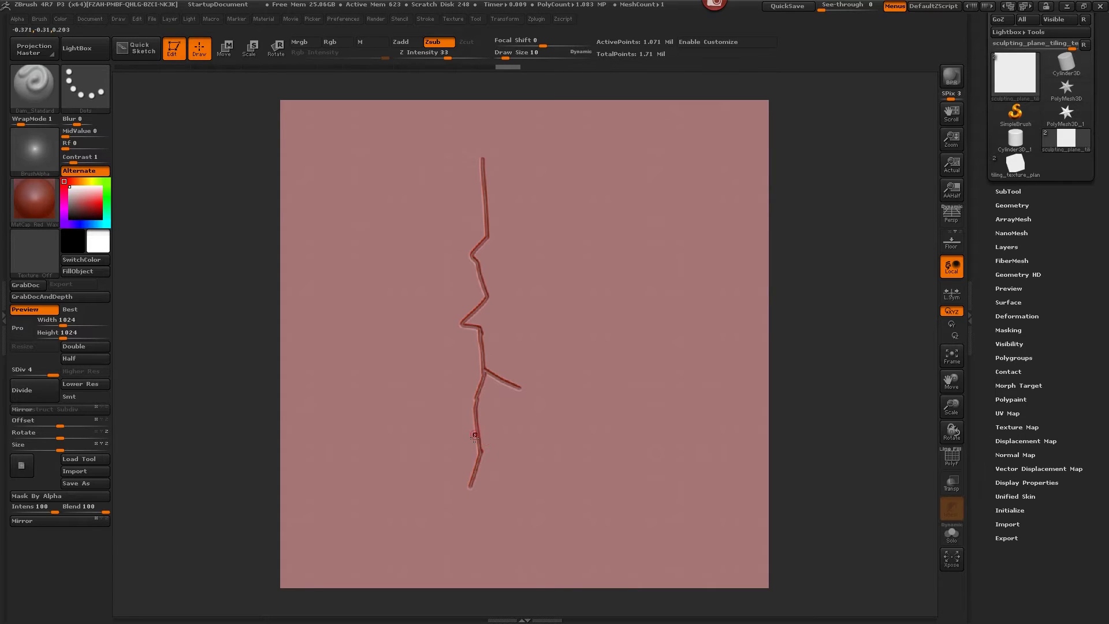
# Extend the crack's lower end and its right branch with thinner jagged lines at draw size 7
pyautogui.press('[')
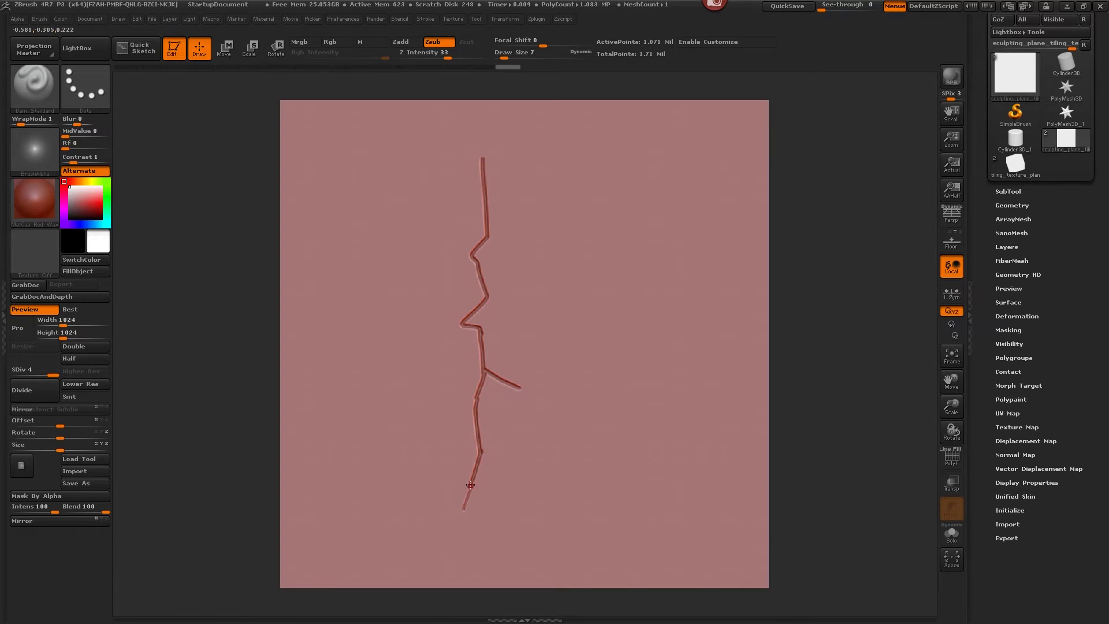
pyautogui.hotkey('ctrl', 'z')
pyautogui.moveTo(471, 512); pyautogui.dragTo(468, 524)
pyautogui.moveTo(553, 403); pyautogui.dragTo(567, 398)
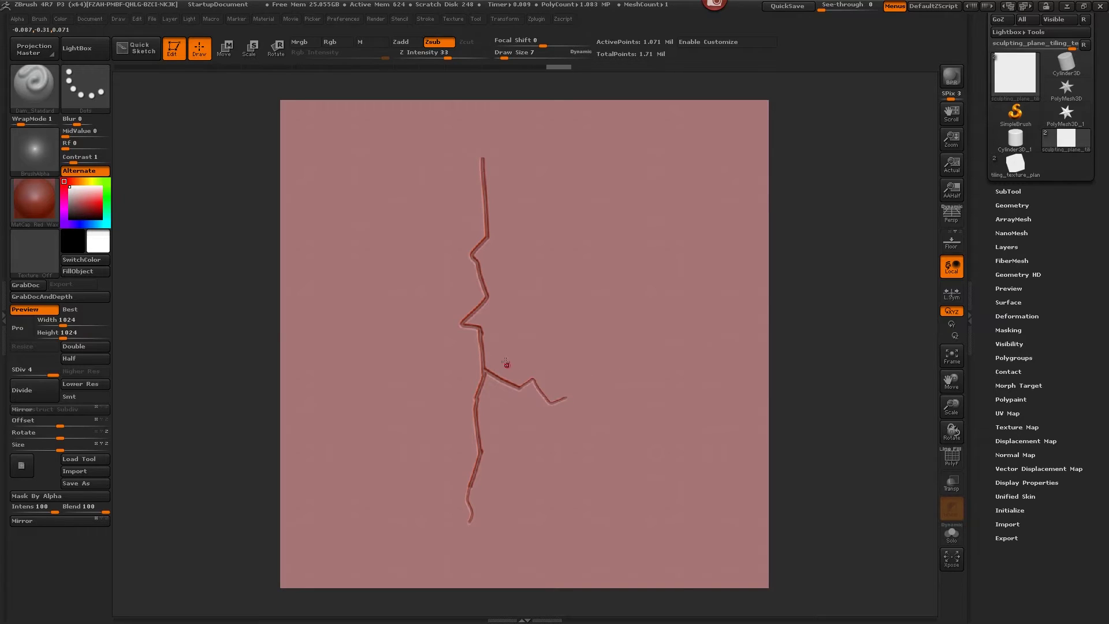
# Carve thin branches off the crack: two on its left side near the middle and one on its upper right
pyautogui.moveTo(462, 324)
pyautogui.mouseDown()
pyautogui.moveTo(445, 325)
pyautogui.moveTo(455, 368)
pyautogui.mouseUp()
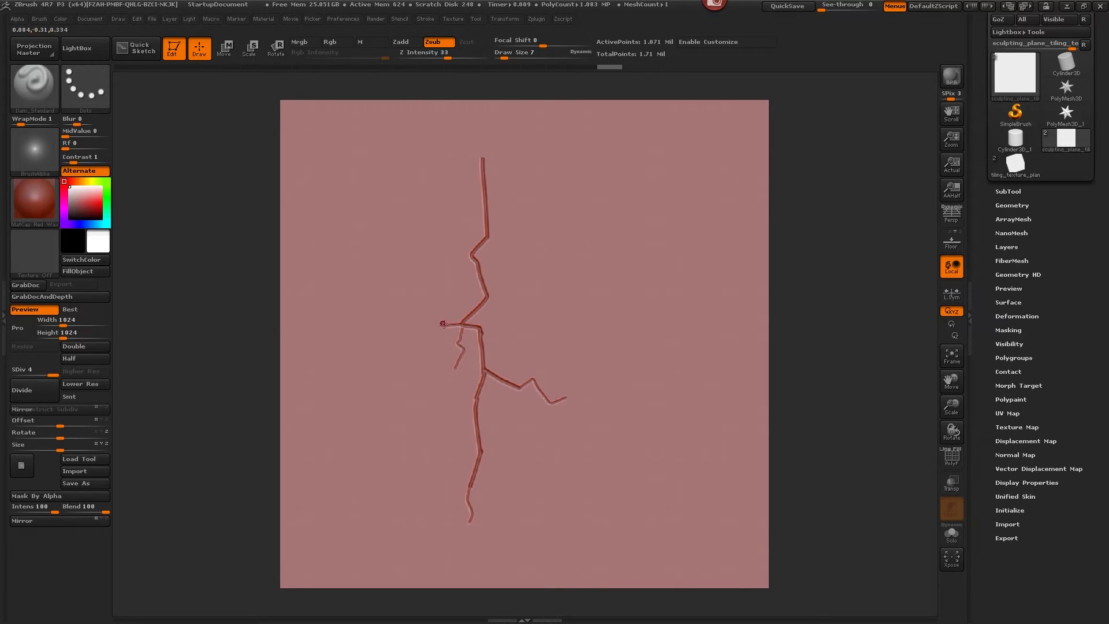
pyautogui.moveTo(445, 325); pyautogui.dragTo(425, 327)
pyautogui.click(623, 229)
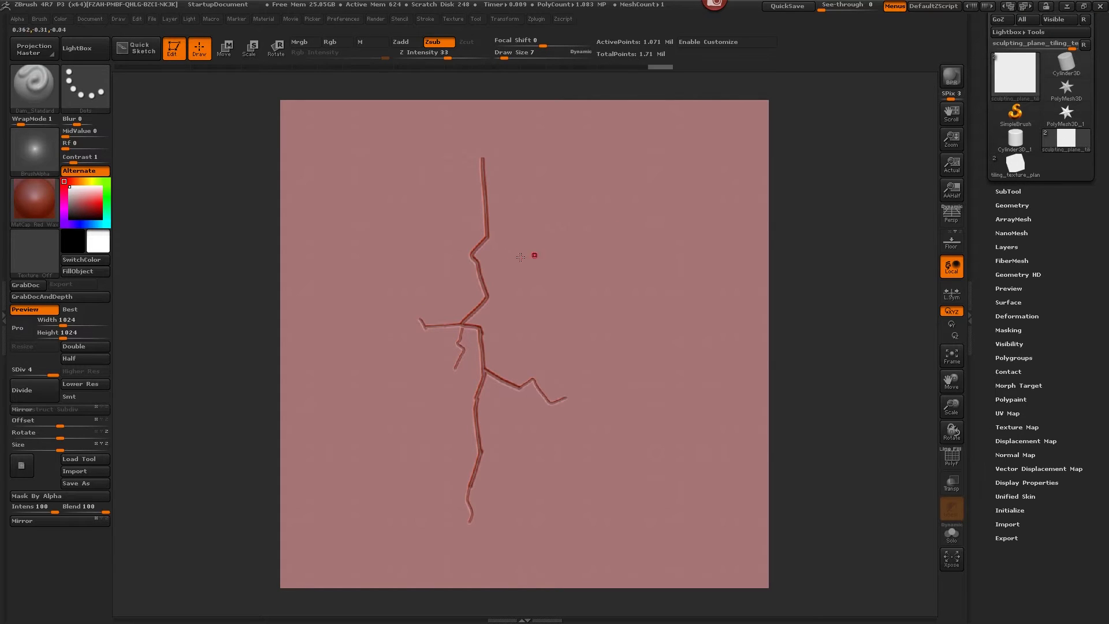
pyautogui.moveTo(489, 236)
pyautogui.mouseDown()
pyautogui.moveTo(507, 264)
pyautogui.moveTo(501, 275)
pyautogui.mouseUp()
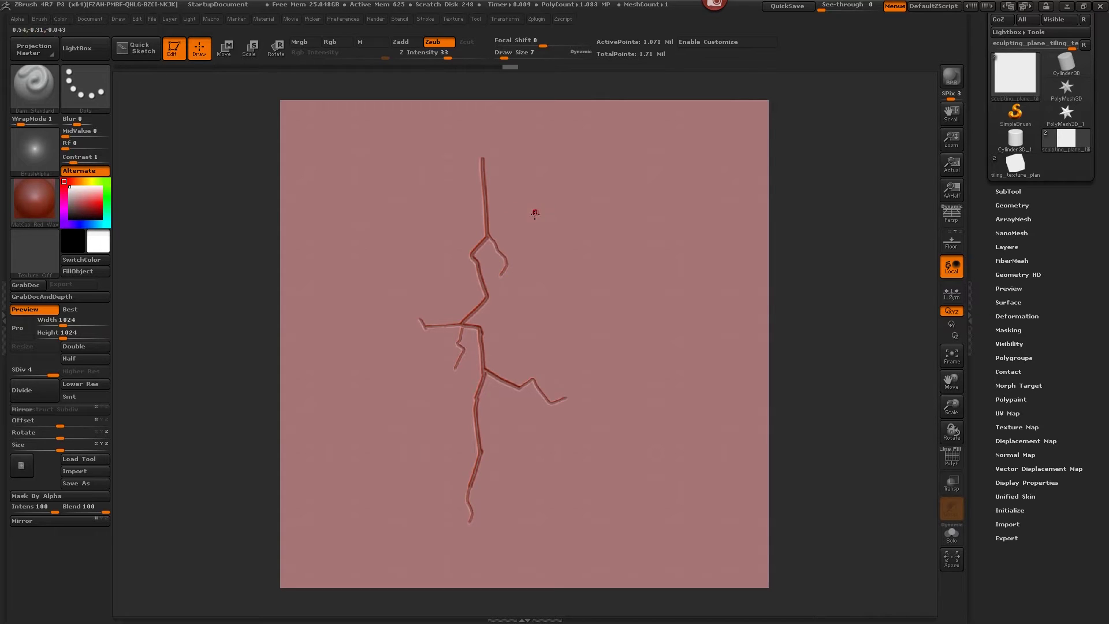
# Trim the surface along the crack with the TrimDynamic brush, tapering its upper and lower ends and its side branches
pyautogui.press('b')
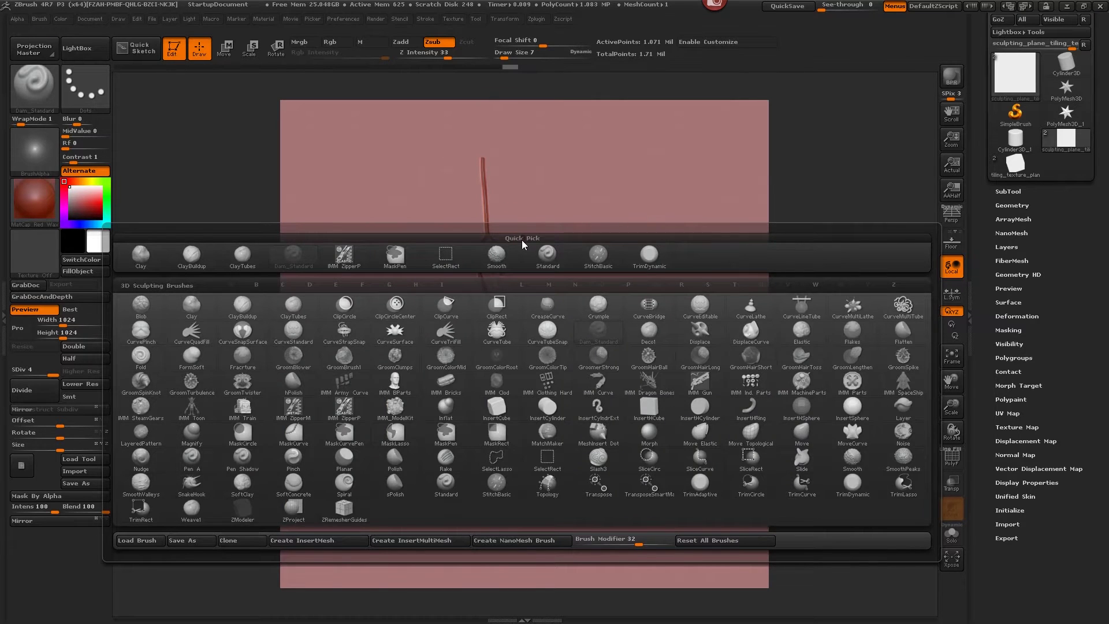
pyautogui.press('t')
pyautogui.press('d')
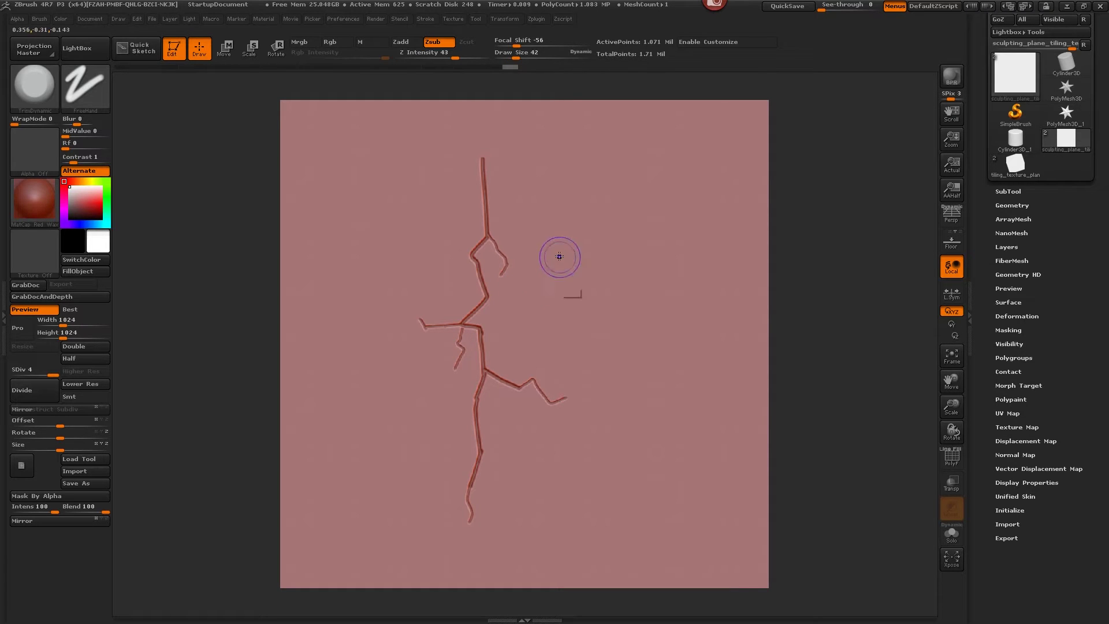
pyautogui.press('ctrl')
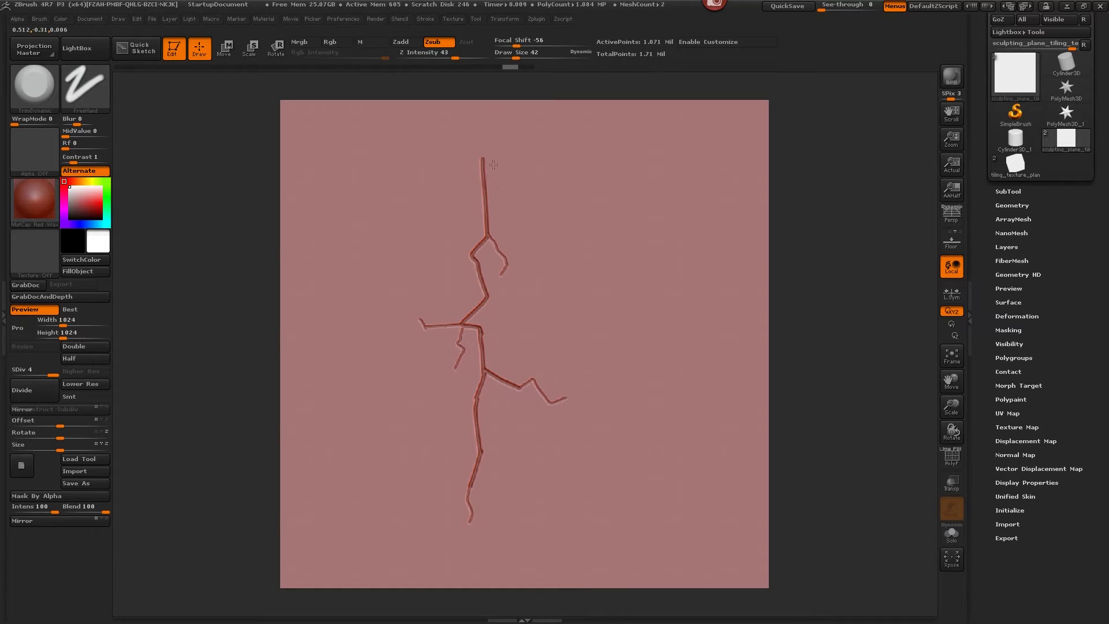
pyautogui.hotkey('ctrl', 'shift', 'z')
pyautogui.moveTo(512, 201)
pyautogui.keyDown('alt'); pyautogui.mouseDown()
pyautogui.moveTo(499, 168)
pyautogui.moveTo(497, 194)
pyautogui.moveTo(497, 161)
pyautogui.mouseUp(); pyautogui.keyUp('alt')
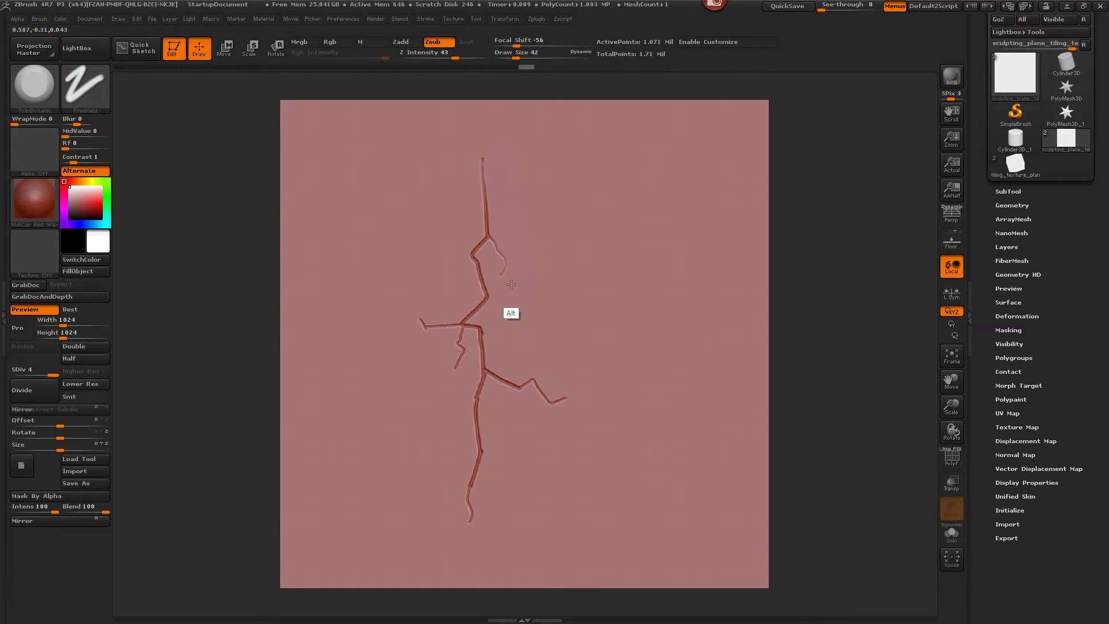
pyautogui.moveTo(561, 321)
pyautogui.keyDown('alt'); pyautogui.mouseDown()
pyautogui.moveTo(567, 379)
pyautogui.moveTo(549, 411)
pyautogui.moveTo(579, 401)
pyautogui.moveTo(564, 412)
pyautogui.moveTo(517, 402)
pyautogui.moveTo(575, 399)
pyautogui.moveTo(525, 363)
pyautogui.mouseUp(); pyautogui.keyUp('alt')
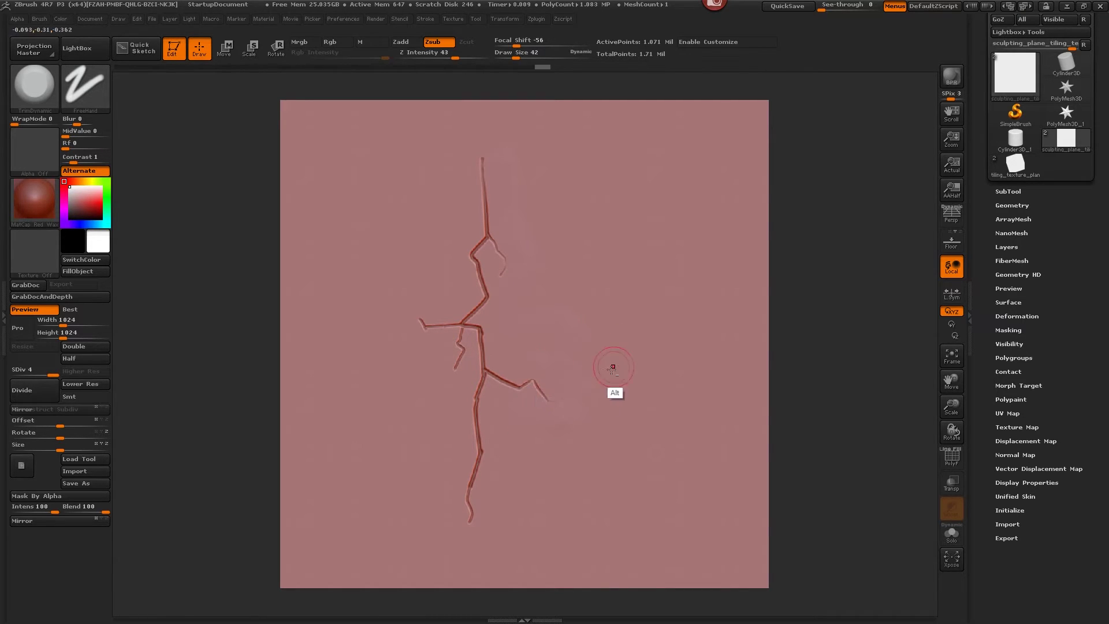
pyautogui.keyDown('alt'); pyautogui.moveTo(613, 366); pyautogui.dragTo(552, 387); pyautogui.keyUp('alt')
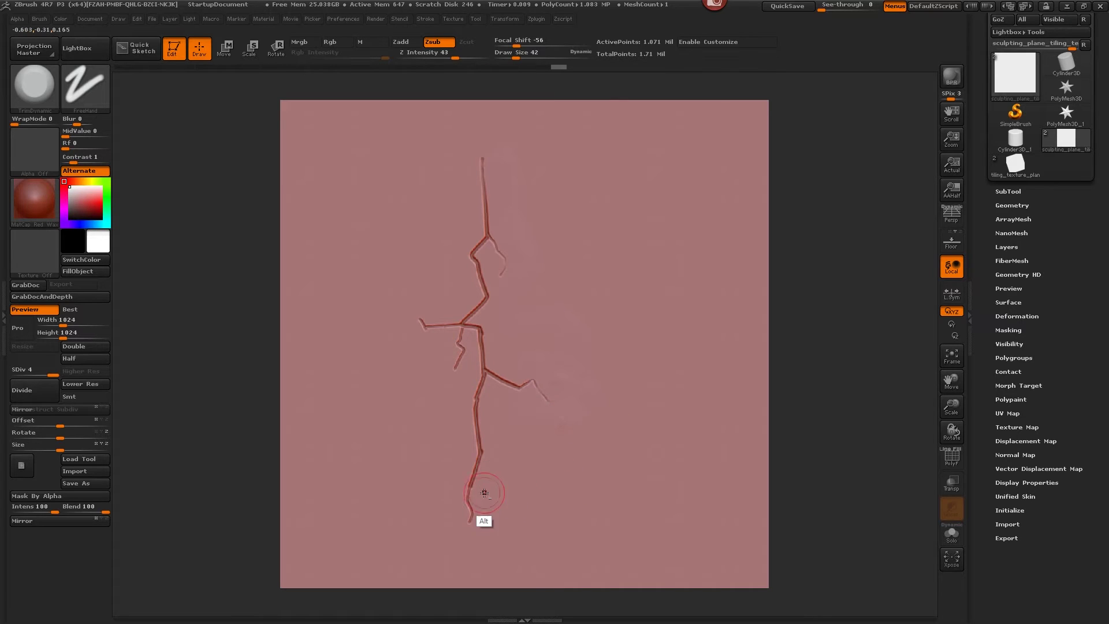
pyautogui.moveTo(487, 509)
pyautogui.keyDown('alt'); pyautogui.mouseDown()
pyautogui.moveTo(483, 475)
pyautogui.moveTo(480, 520)
pyautogui.moveTo(497, 453)
pyautogui.mouseUp(); pyautogui.keyUp('alt')
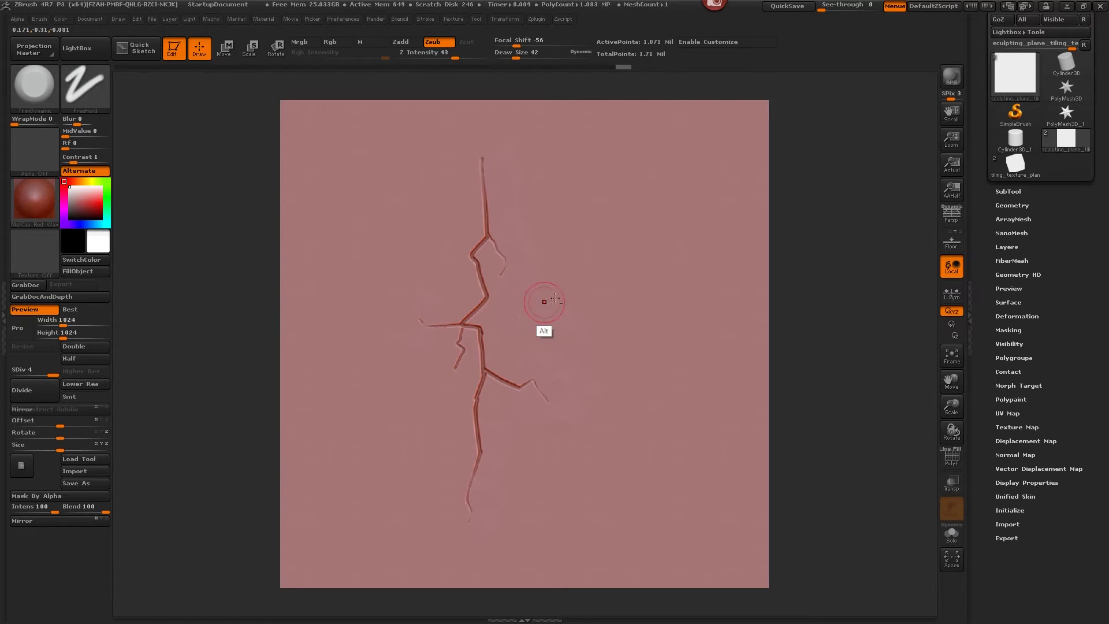
pyautogui.press('ctrl')
pyautogui.press('alt')
# Start loading a brush preset and browse to Program Files (x86) > Pixologic > ZBrush 4R7 on the PureSolid_Working (S:) drive
pyautogui.click(41, 93)
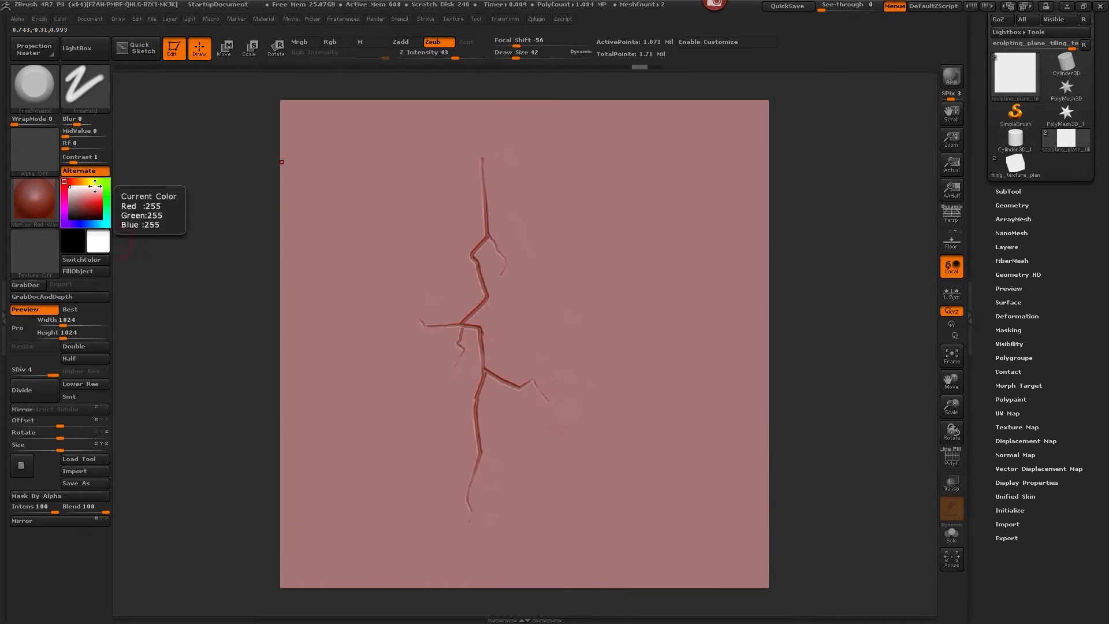
pyautogui.click(48, 96)
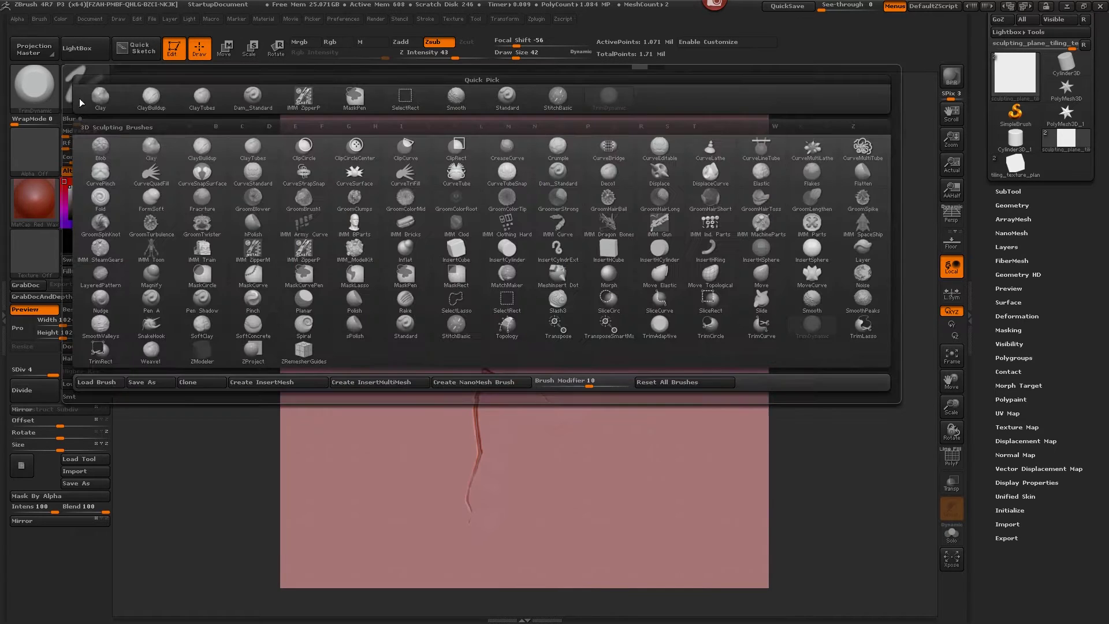
pyautogui.click(109, 384)
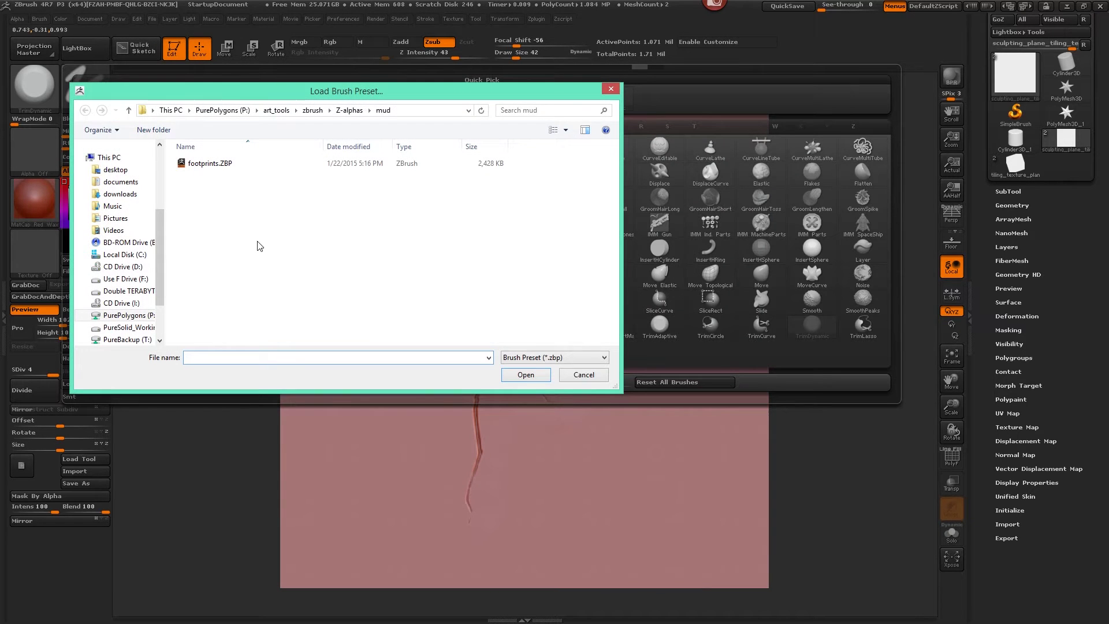
pyautogui.moveTo(160, 272)
pyautogui.mouseDown()
pyautogui.moveTo(155, 210)
pyautogui.moveTo(166, 266)
pyautogui.mouseUp()
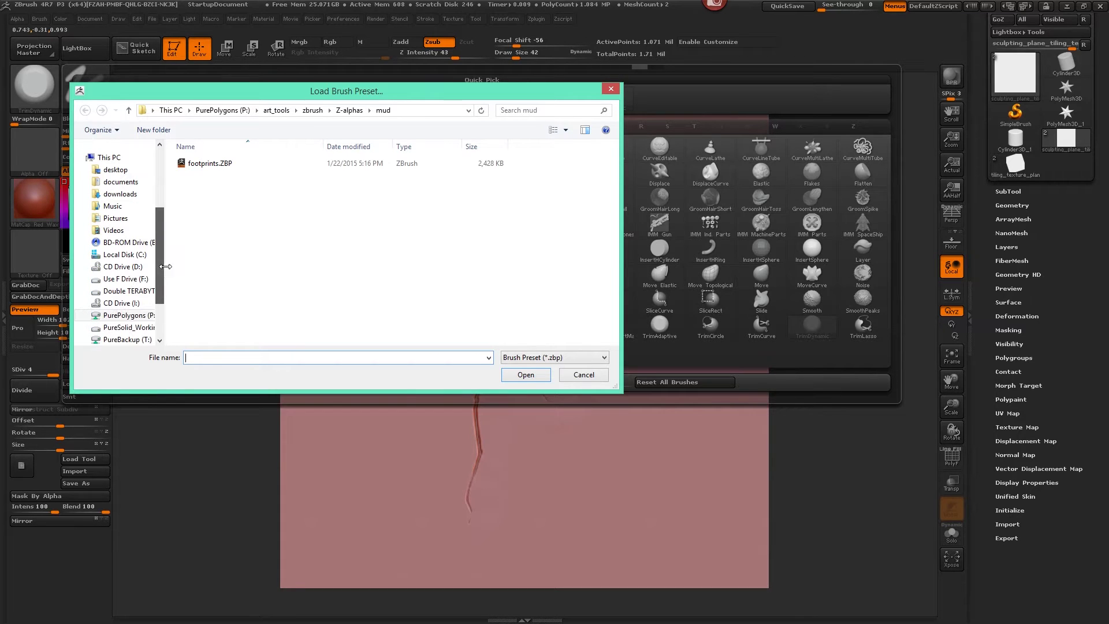
pyautogui.click(141, 333)
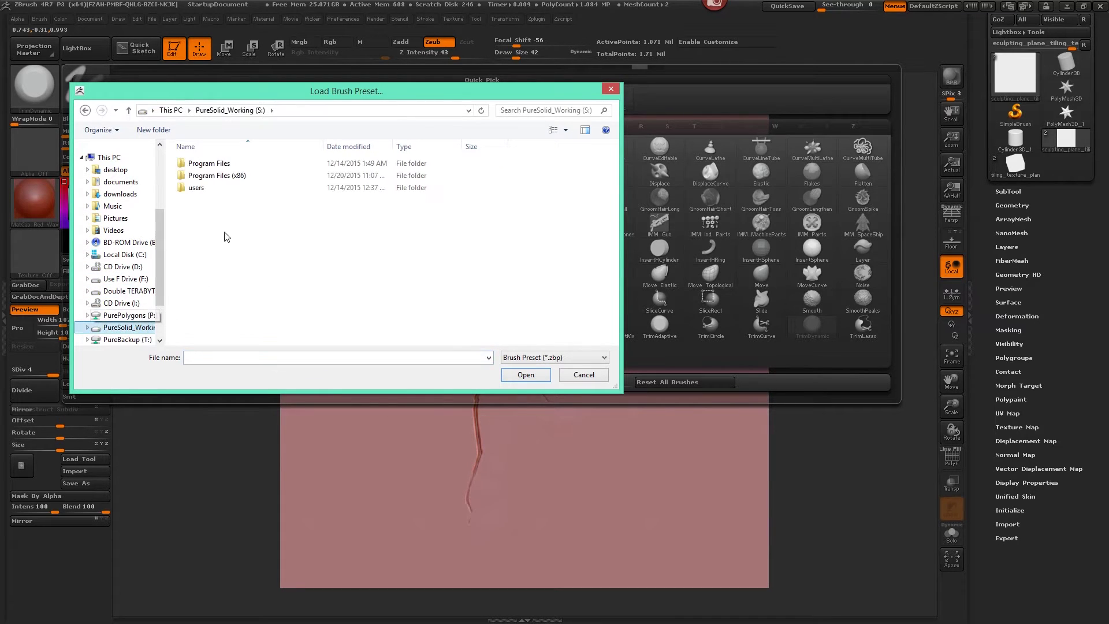
pyautogui.doubleClick(225, 165)
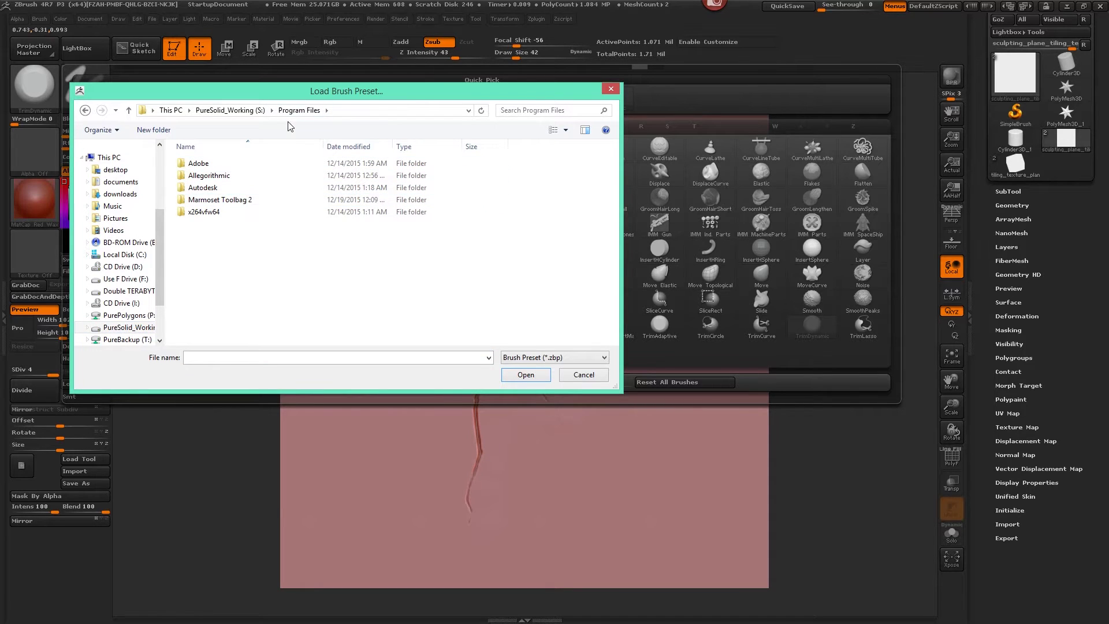
pyautogui.click(230, 109)
pyautogui.doubleClick(211, 175)
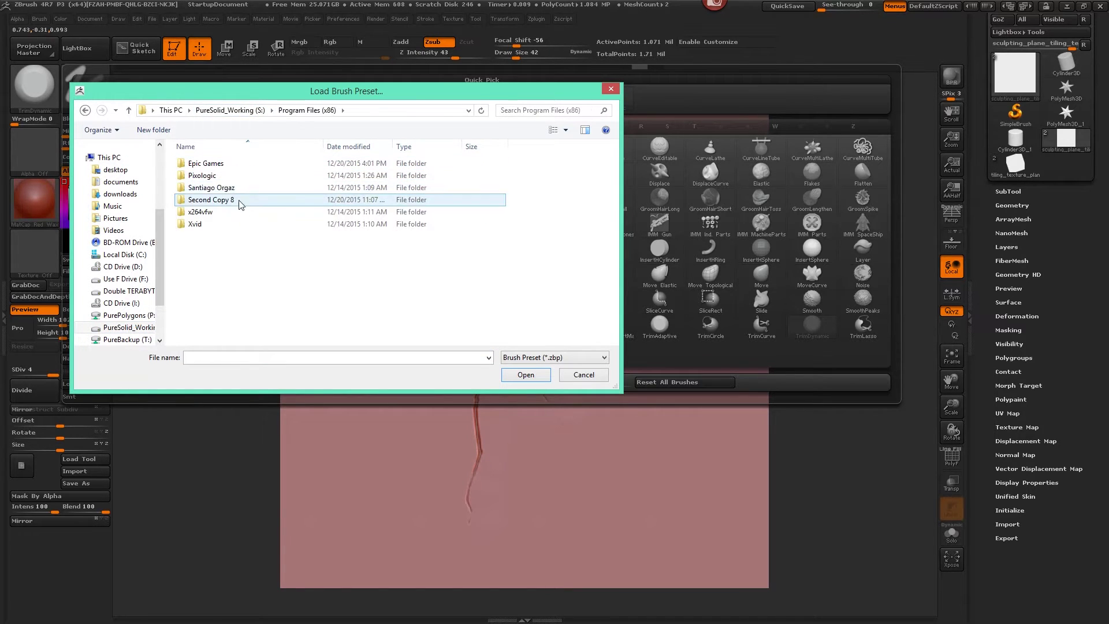
pyautogui.doubleClick(222, 176)
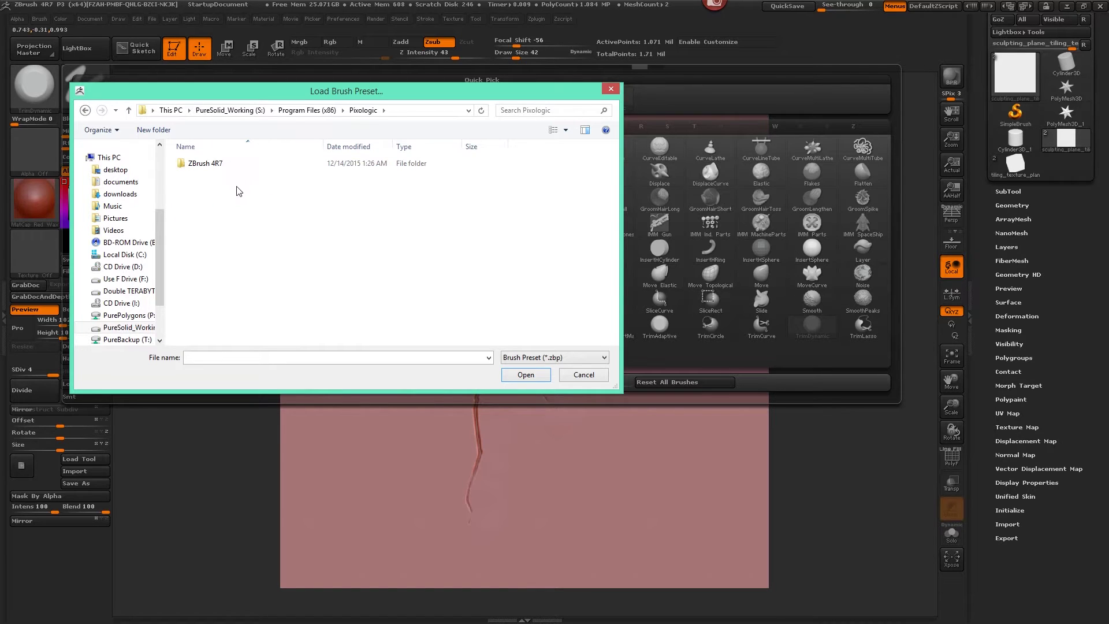
pyautogui.doubleClick(211, 163)
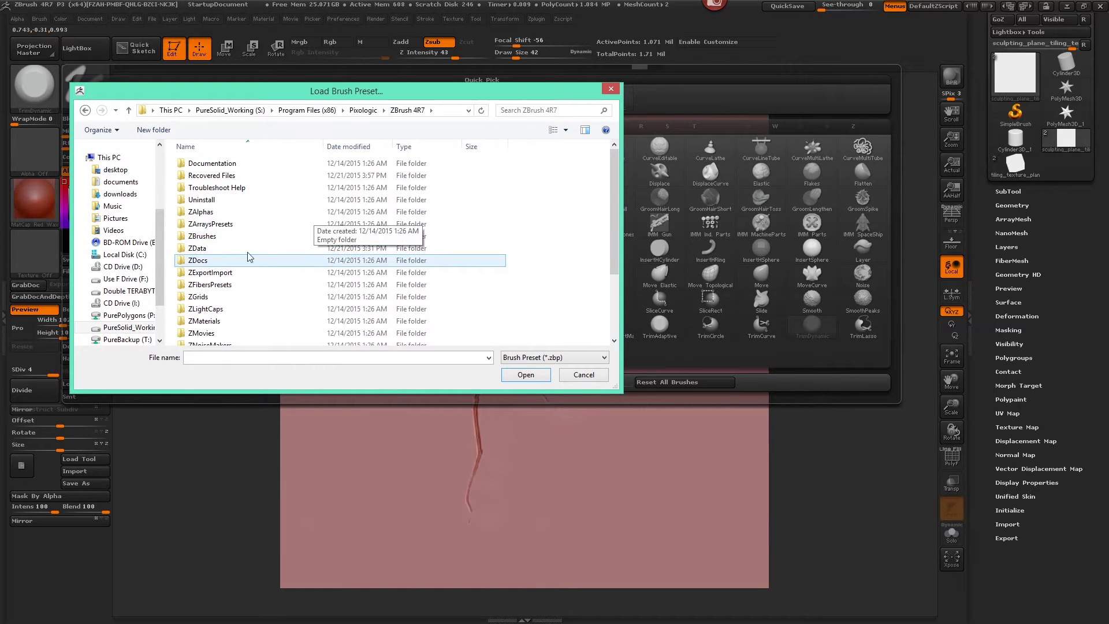
# Load the MalletFast.ZBP brush preset from the ZBrushes > Mallet folder
pyautogui.doubleClick(202, 236)
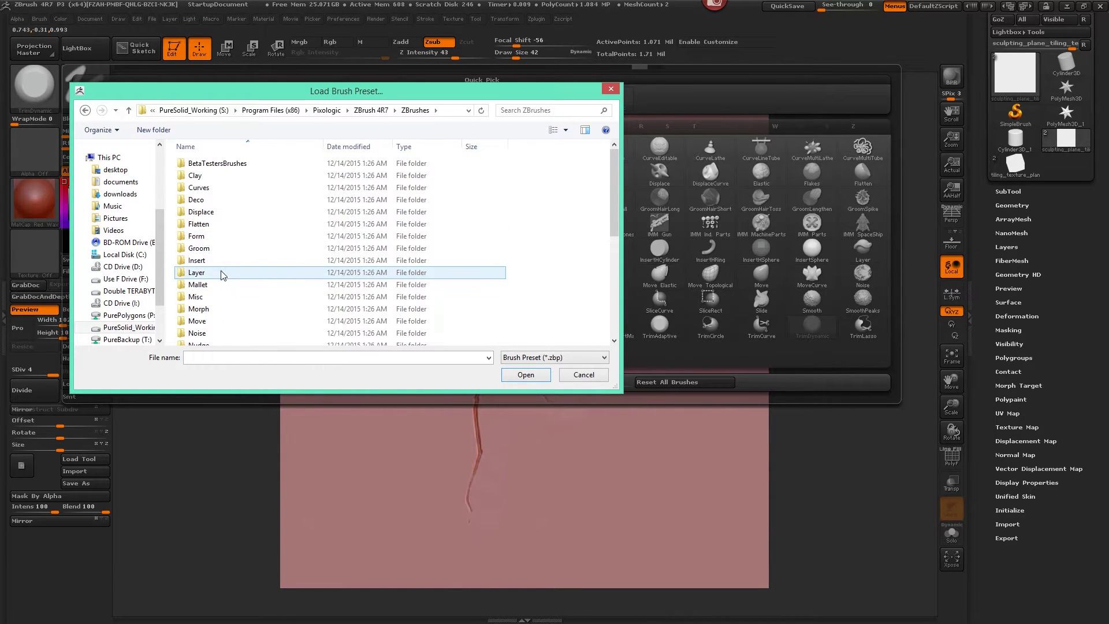
pyautogui.doubleClick(213, 284)
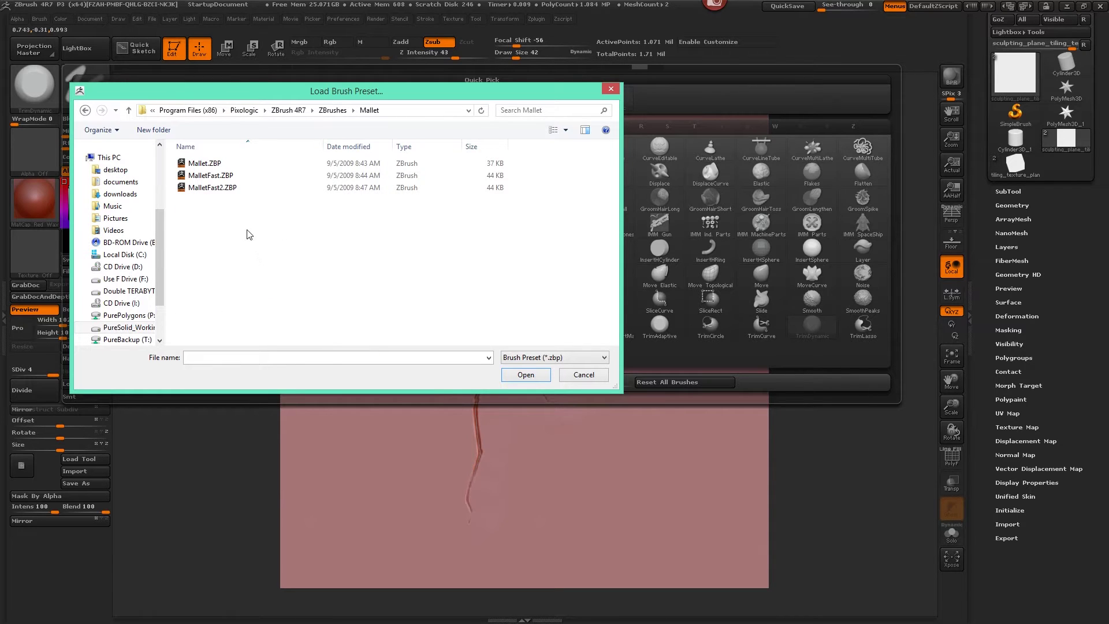
pyautogui.click(222, 176)
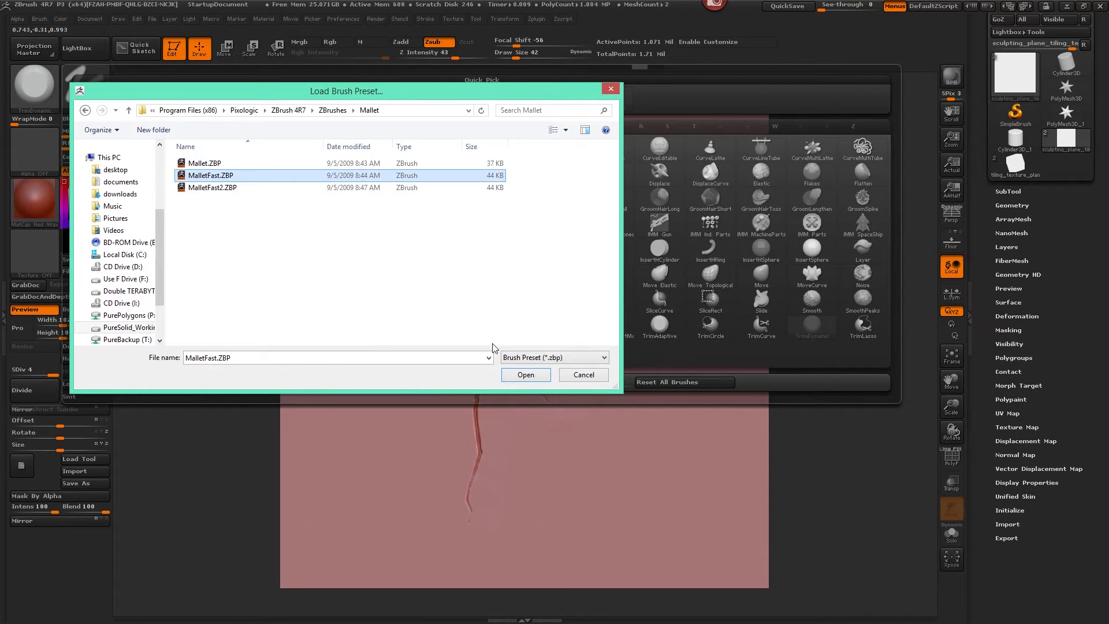
pyautogui.click(524, 376)
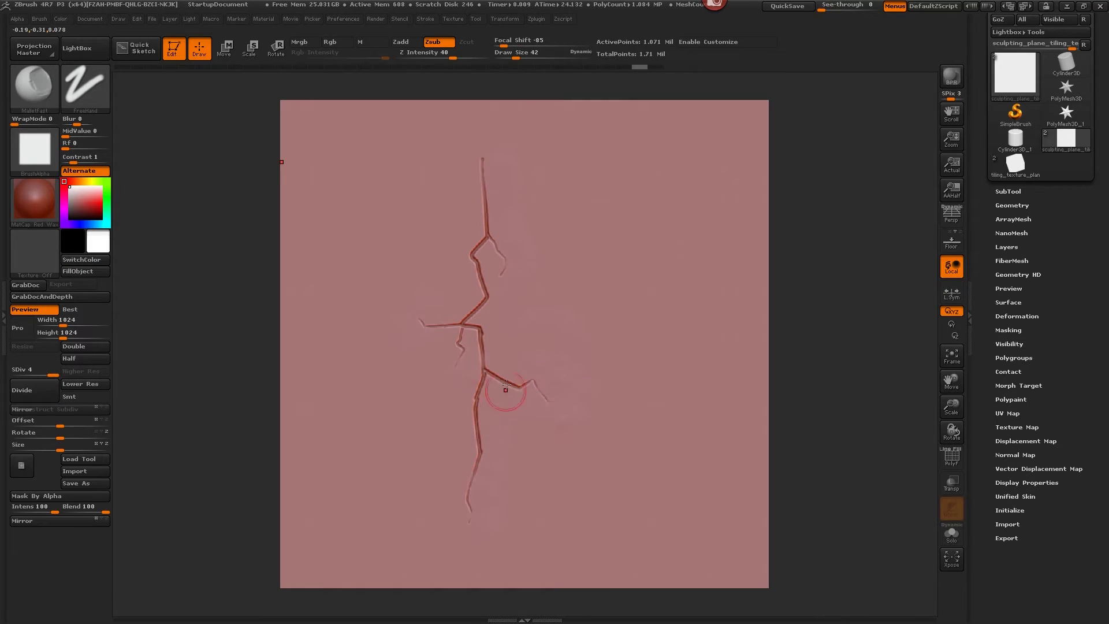
# Set the draw size to 9 and chip the crack's edges around the bend just above the middle with the MalletFast brush
pyautogui.moveTo(497, 323); pyautogui.dragTo(558, 361)
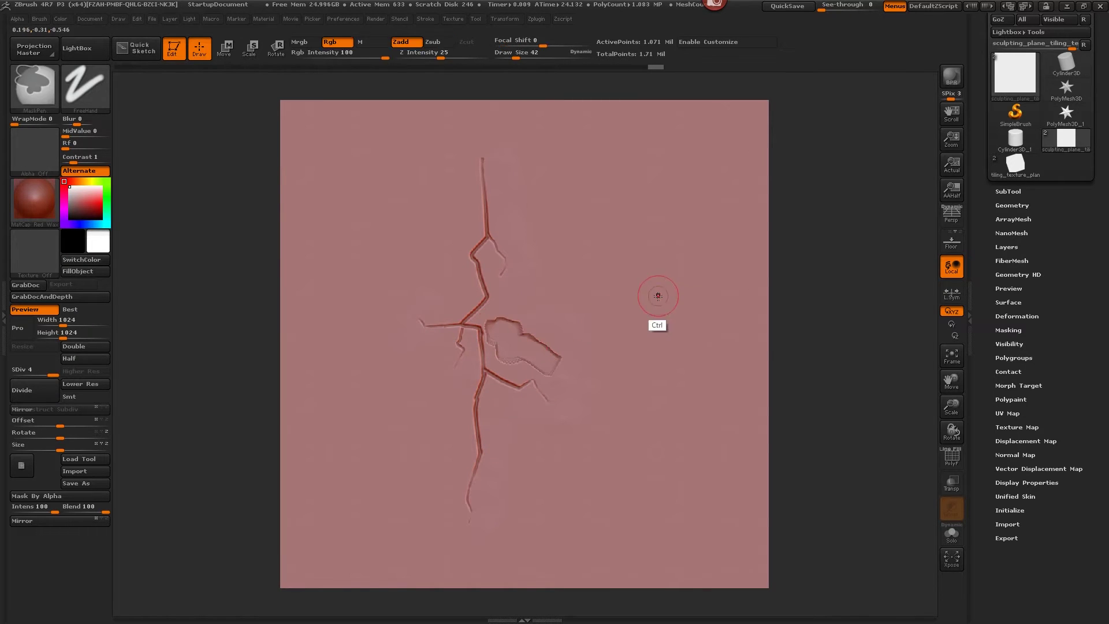
pyautogui.hotkey('ctrl', 'z')
pyautogui.press('[')
pyautogui.press('[')
pyautogui.press('[')
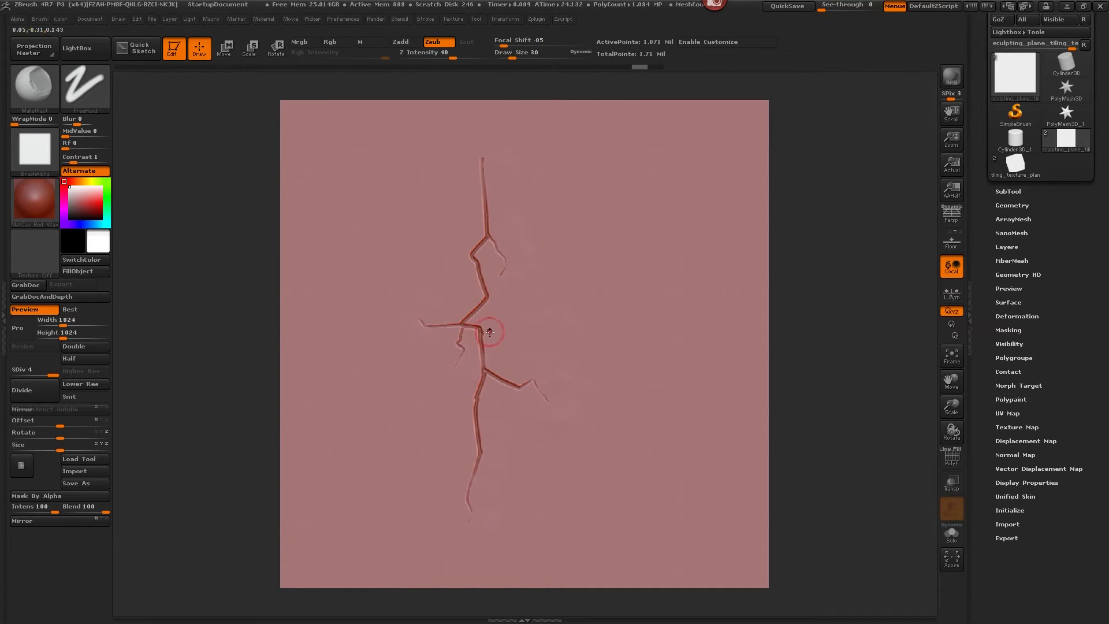
pyautogui.press('[')
pyautogui.moveTo(487, 297); pyautogui.dragTo(483, 299)
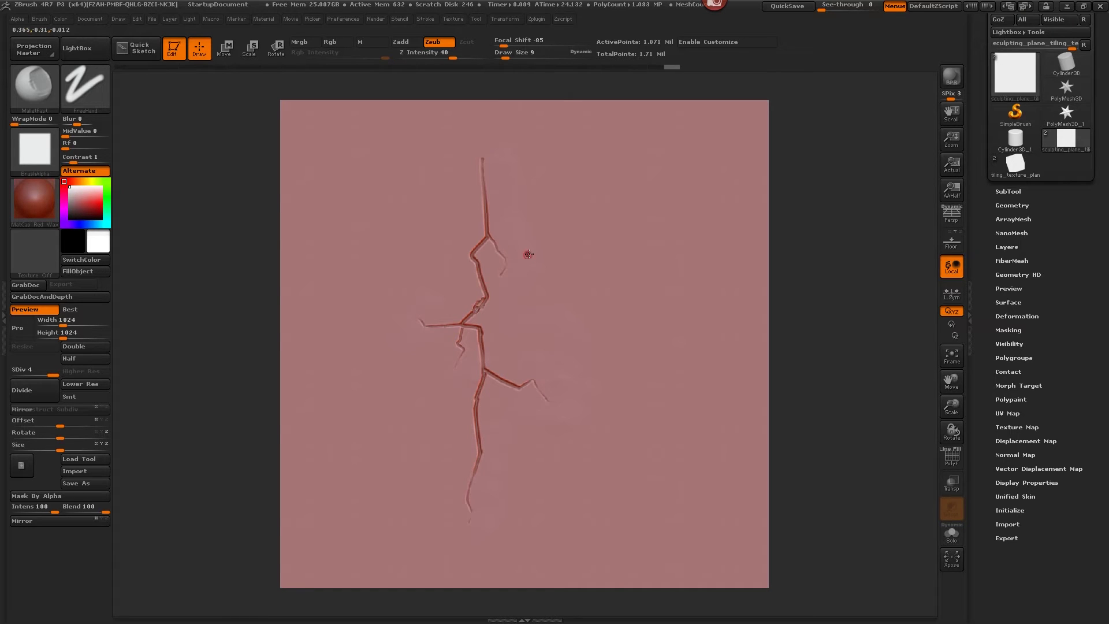
pyautogui.click(483, 295)
pyautogui.click(487, 294)
pyautogui.click(482, 272)
pyautogui.click(485, 291)
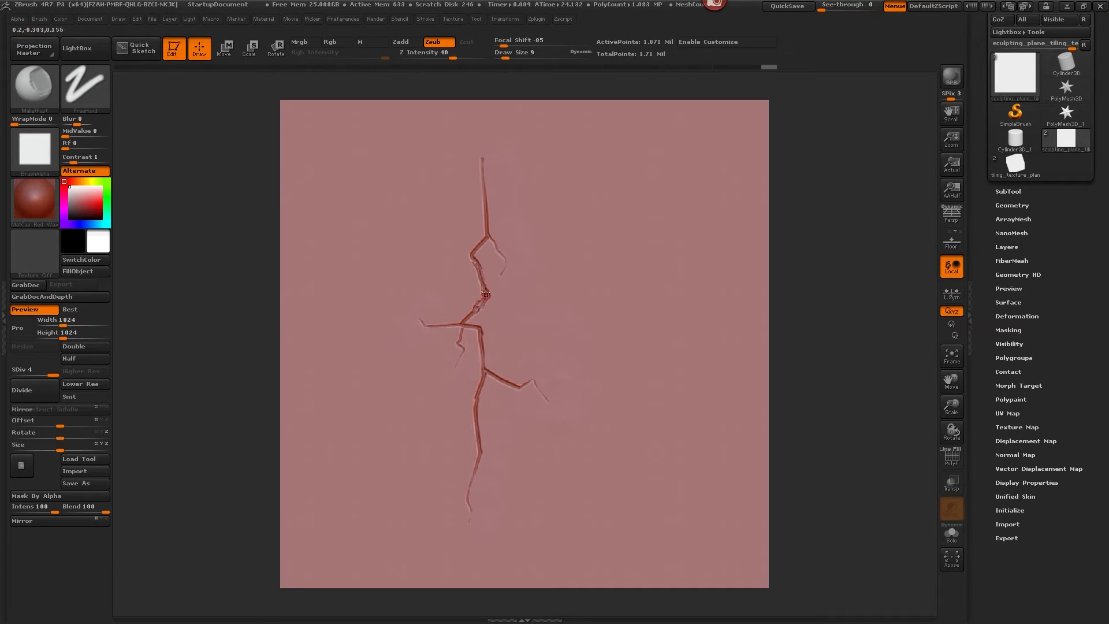
# Chip the crack's edges around the upper fork with the MalletFast brush
pyautogui.click(486, 234)
pyautogui.click(488, 229)
pyautogui.moveTo(487, 230); pyautogui.dragTo(488, 220)
pyautogui.click(492, 238)
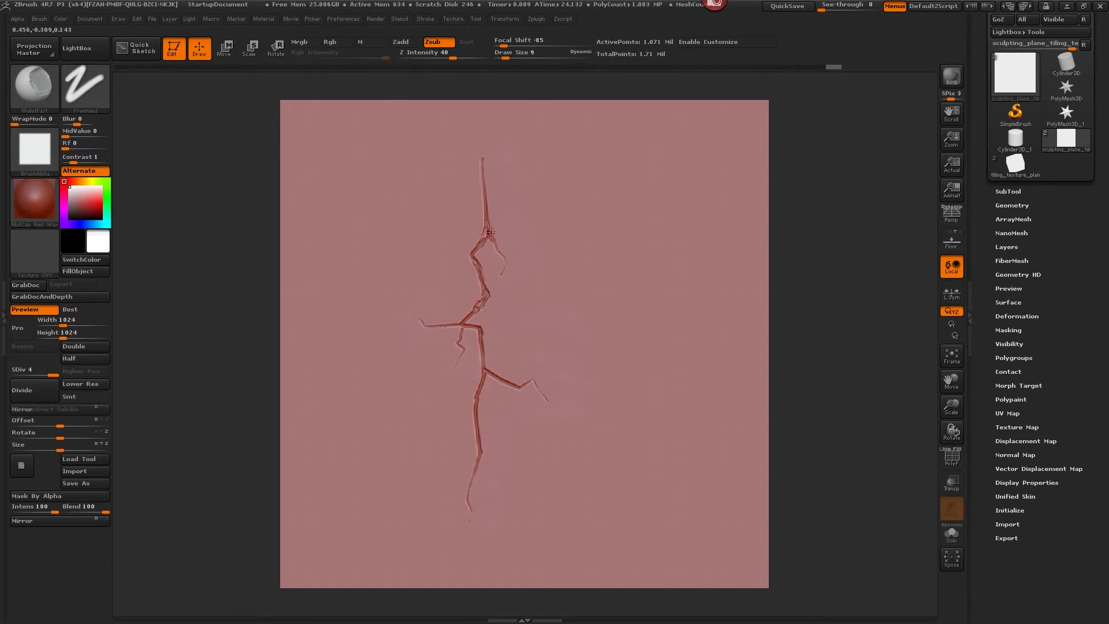
pyautogui.click(599, 133)
pyautogui.moveTo(523, 283); pyautogui.dragTo(531, 301)
pyautogui.hotkey('ctrl', 'z')
pyautogui.moveTo(550, 309); pyautogui.dragTo(552, 328)
pyautogui.hotkey('ctrl', 'z')
pyautogui.press('ctrl')
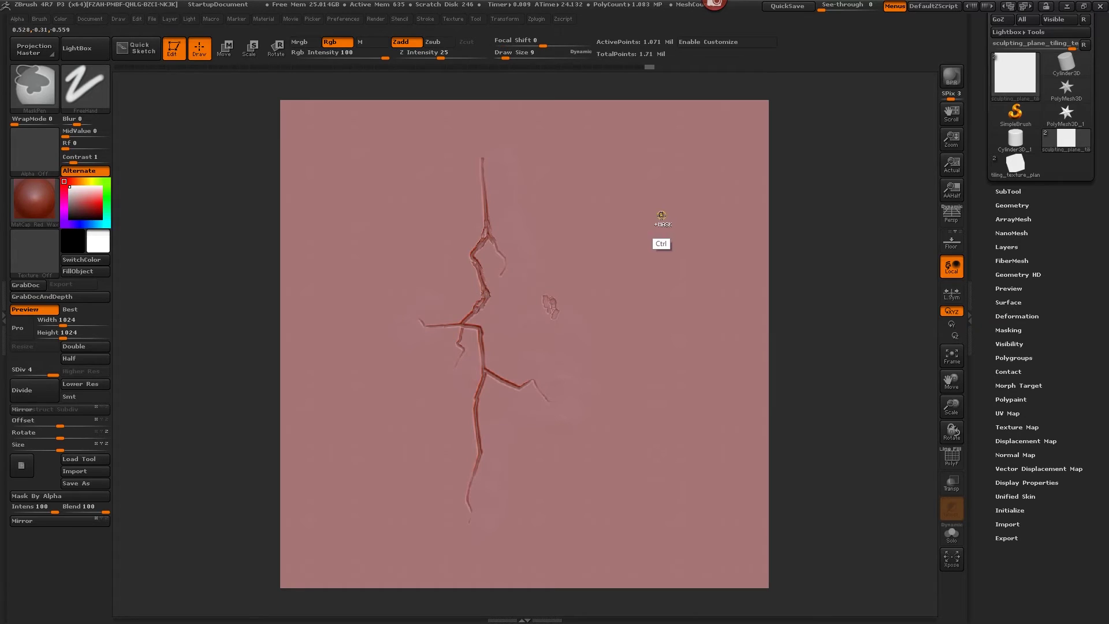
pyautogui.hotkey('ctrl', 'z')
pyautogui.hotkey('ctrl', 'z')
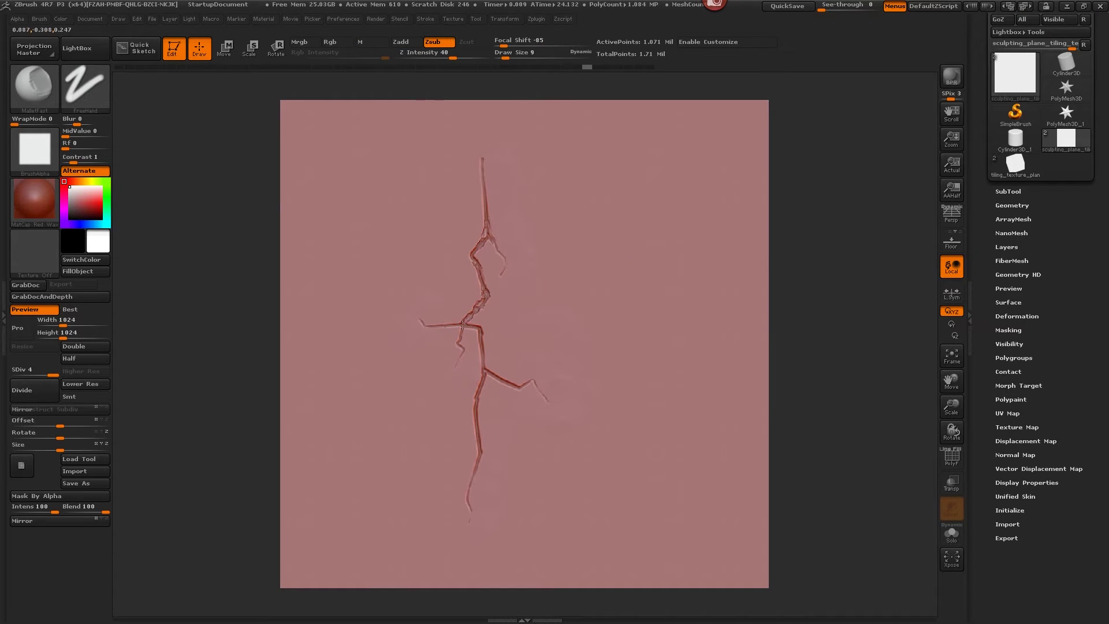
pyautogui.hotkey('ctrl', 'shift', 'z')
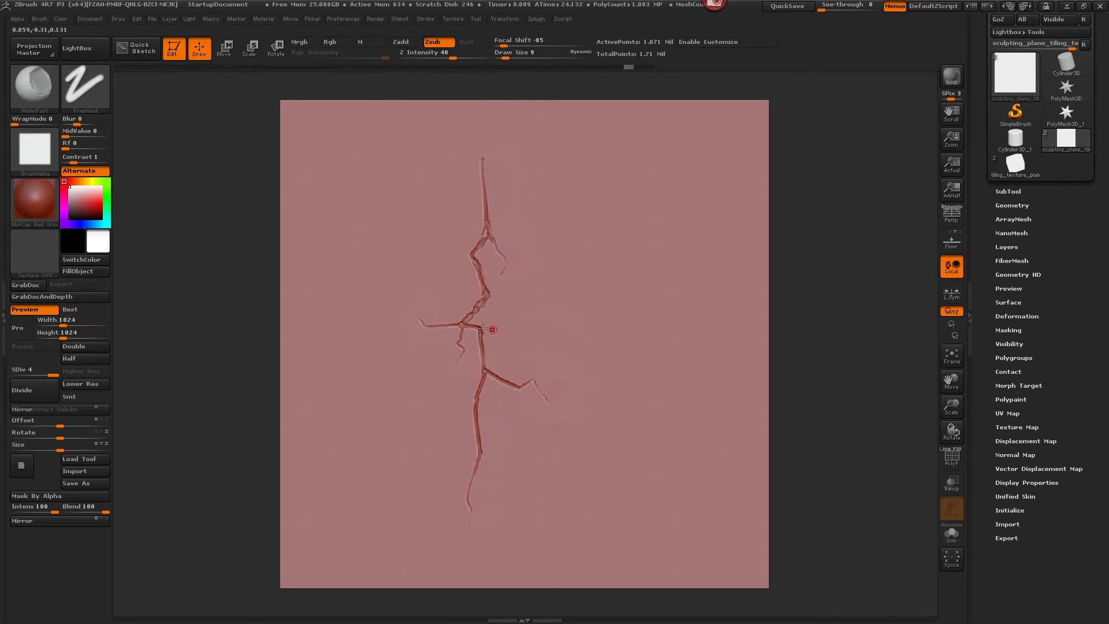
pyautogui.press('ctrl')
# Chip the edges of the crack's upper section and its upper-right branch with the MalletFast brush
pyautogui.moveTo(484, 234)
pyautogui.mouseDown()
pyautogui.moveTo(482, 163)
pyautogui.moveTo(492, 233)
pyautogui.moveTo(487, 200)
pyautogui.mouseUp()
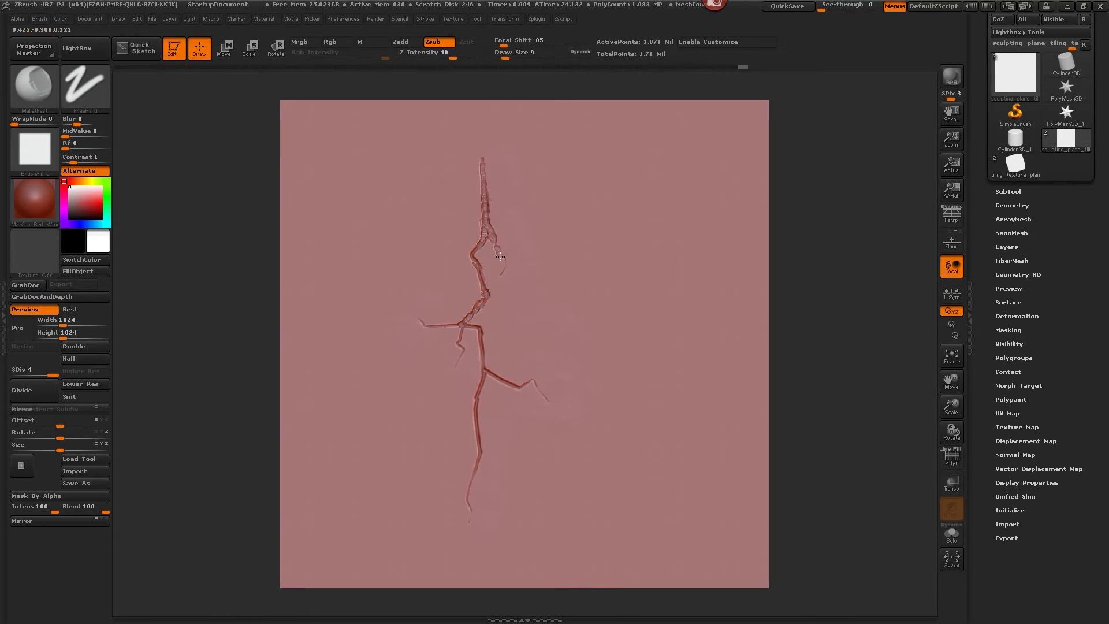
pyautogui.moveTo(500, 257); pyautogui.dragTo(496, 246)
pyautogui.click(698, 197)
pyautogui.hotkey('ctrl', 'z')
# Cut a slash into the crack just above its middle with the Slash3 brush at draw size 8 and Z Intensity 15
pyautogui.press('b')
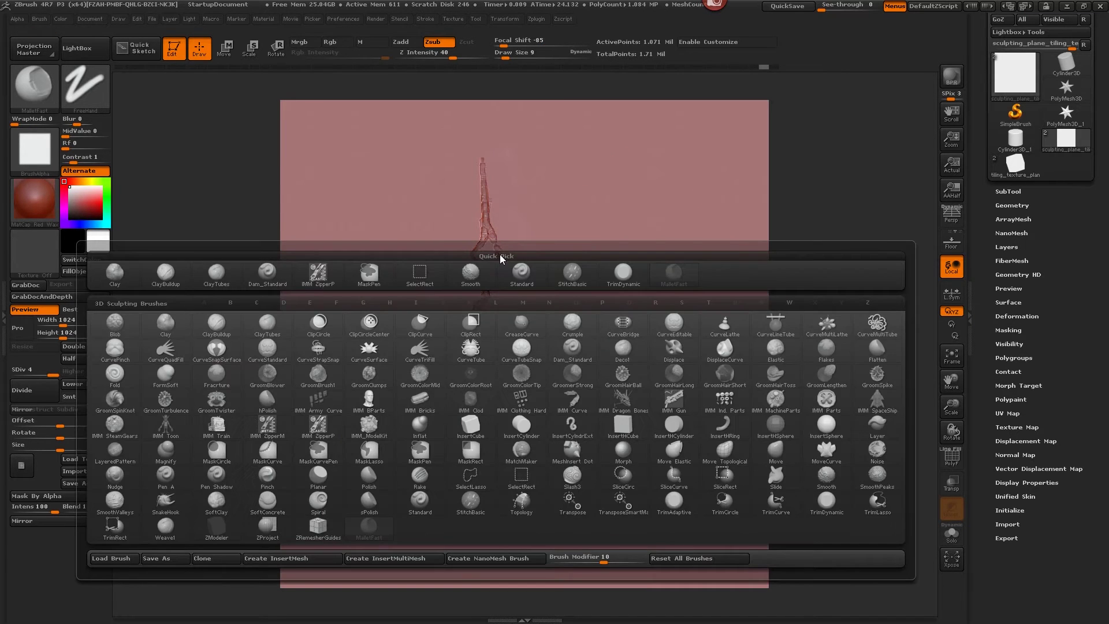
pyautogui.press('s')
pyautogui.press('3')
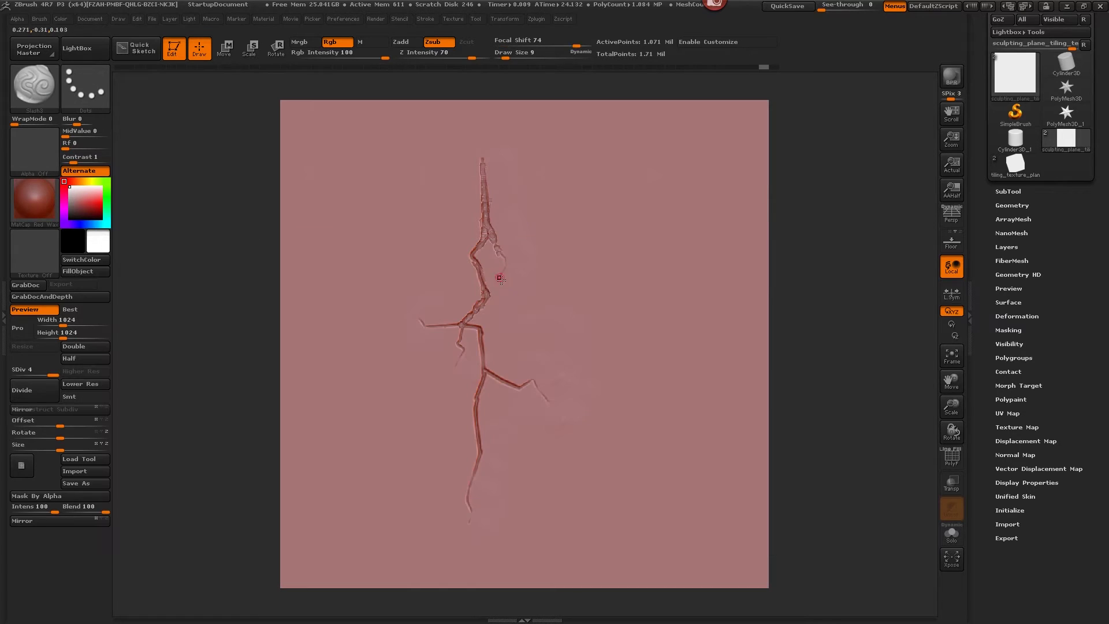
pyautogui.moveTo(485, 203); pyautogui.dragTo(486, 236)
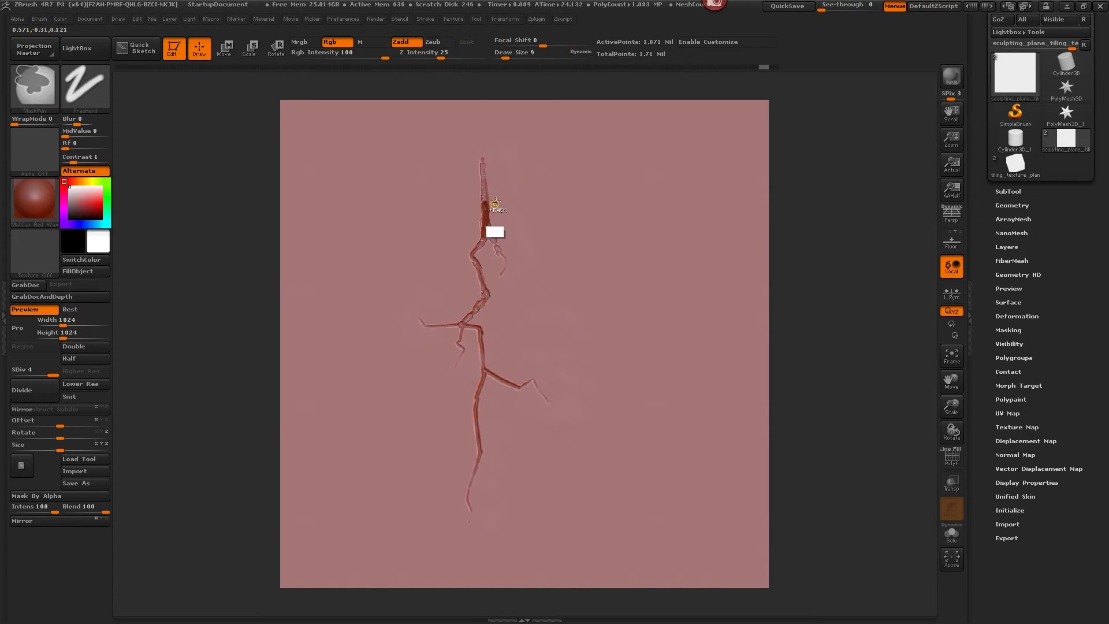
pyautogui.hotkey('ctrl', 'z')
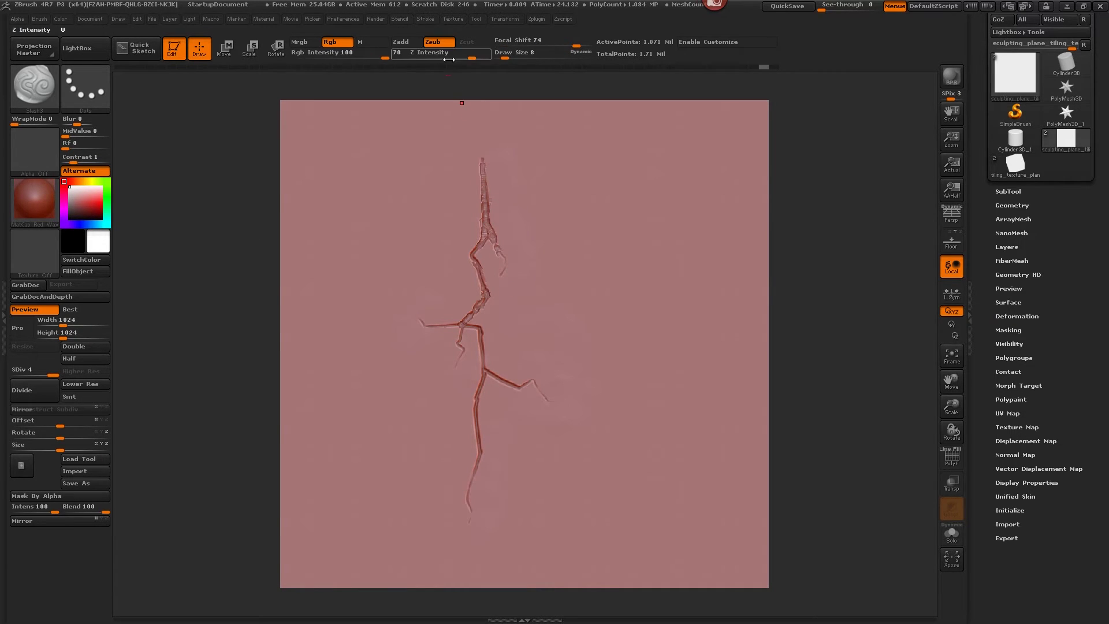
pyautogui.moveTo(448, 58); pyautogui.dragTo(430, 58)
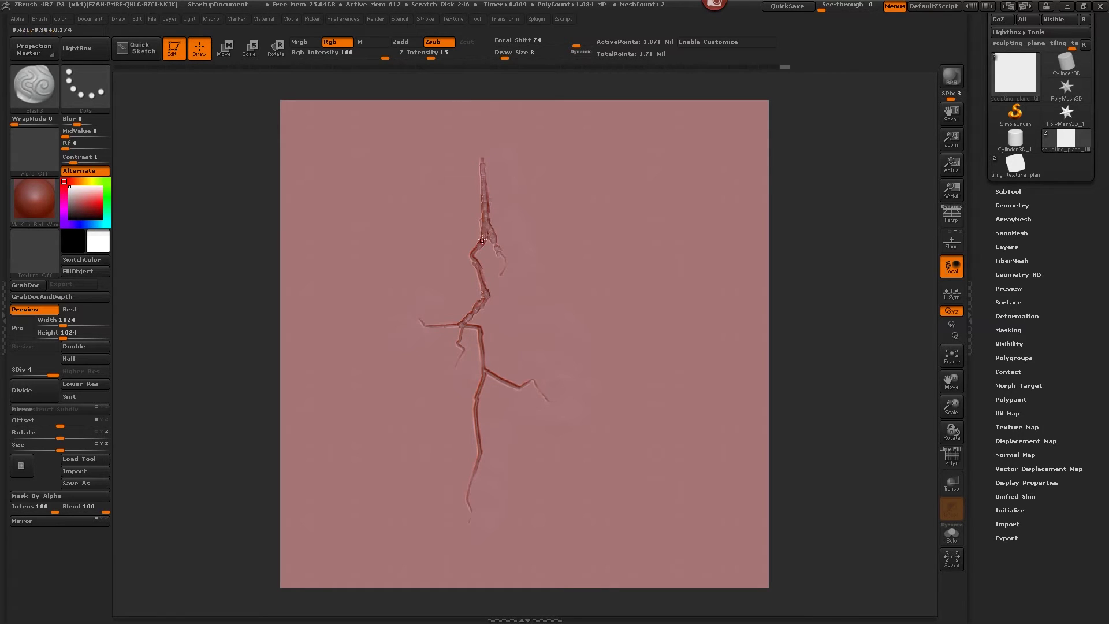
pyautogui.moveTo(482, 239)
pyautogui.mouseDown()
pyautogui.moveTo(503, 217)
pyautogui.moveTo(472, 255)
pyautogui.moveTo(488, 291)
pyautogui.mouseUp()
pyautogui.hotkey('ctrl', 'z')
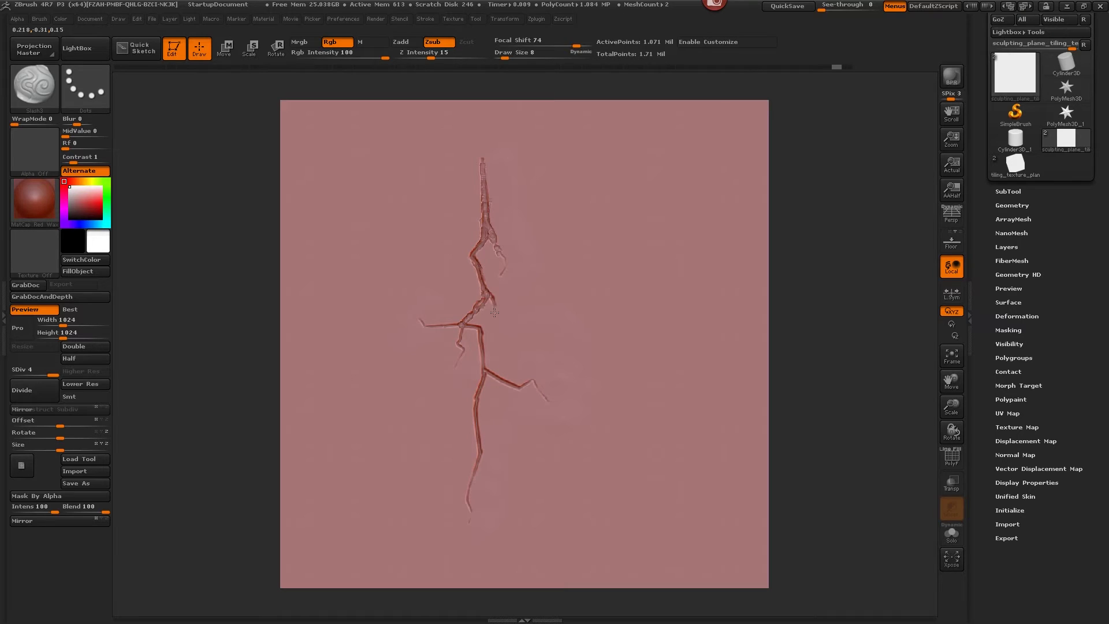
pyautogui.hotkey('ctrl', 'z')
pyautogui.press('shift')
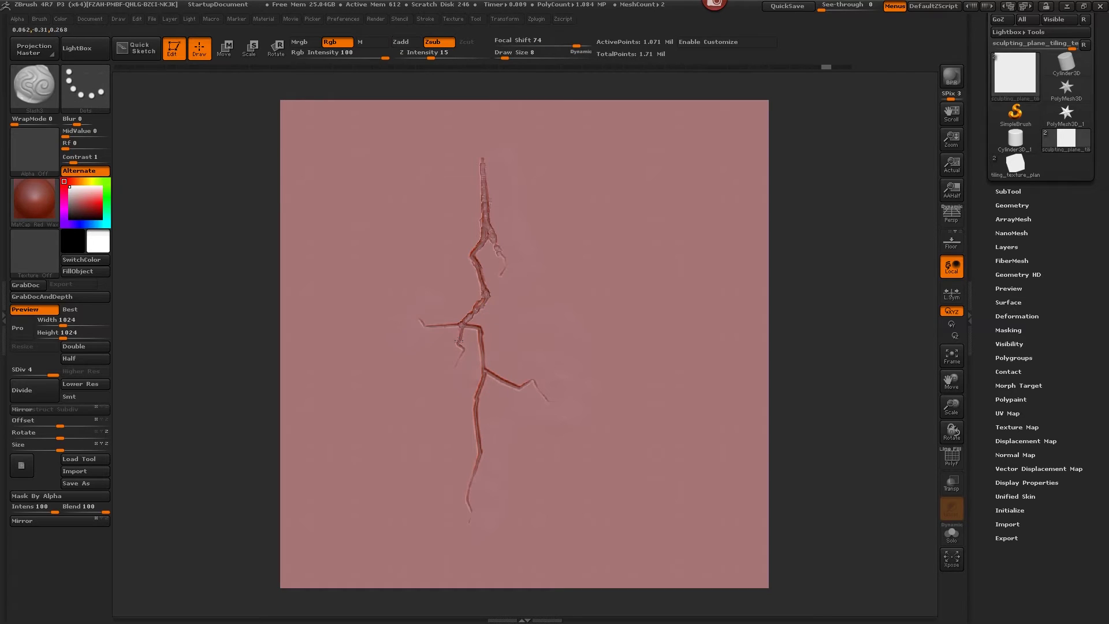
pyautogui.moveTo(459, 341); pyautogui.dragTo(472, 320)
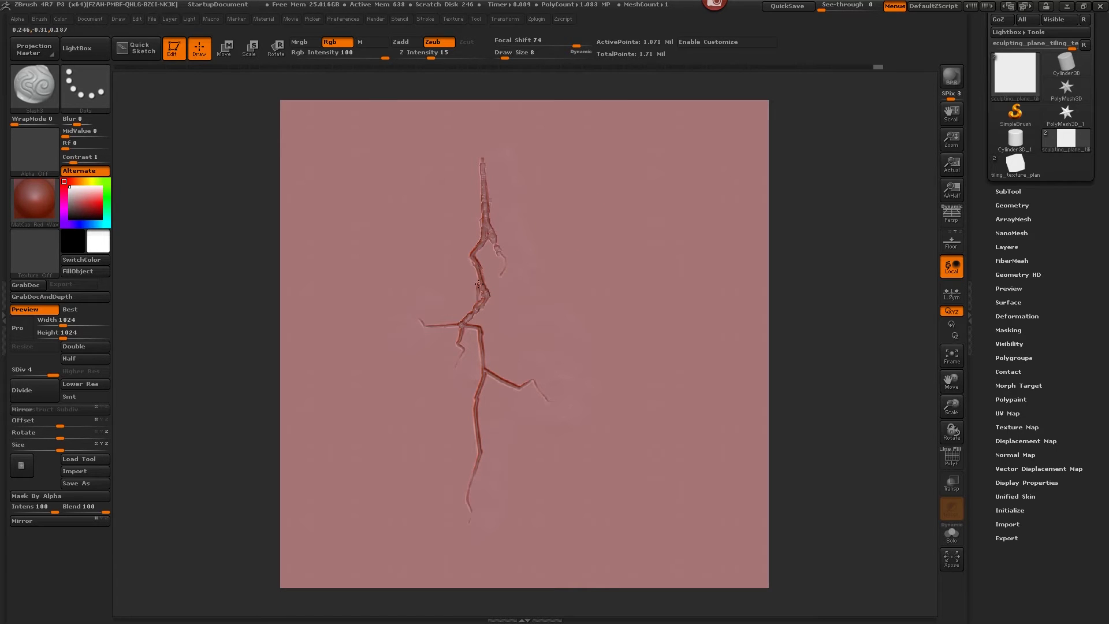
# Deepen and extend the upper-right branch with a thin forked tip using Dam_Standard at draw size 4, and touch up the bend above the middle
pyautogui.press('b')
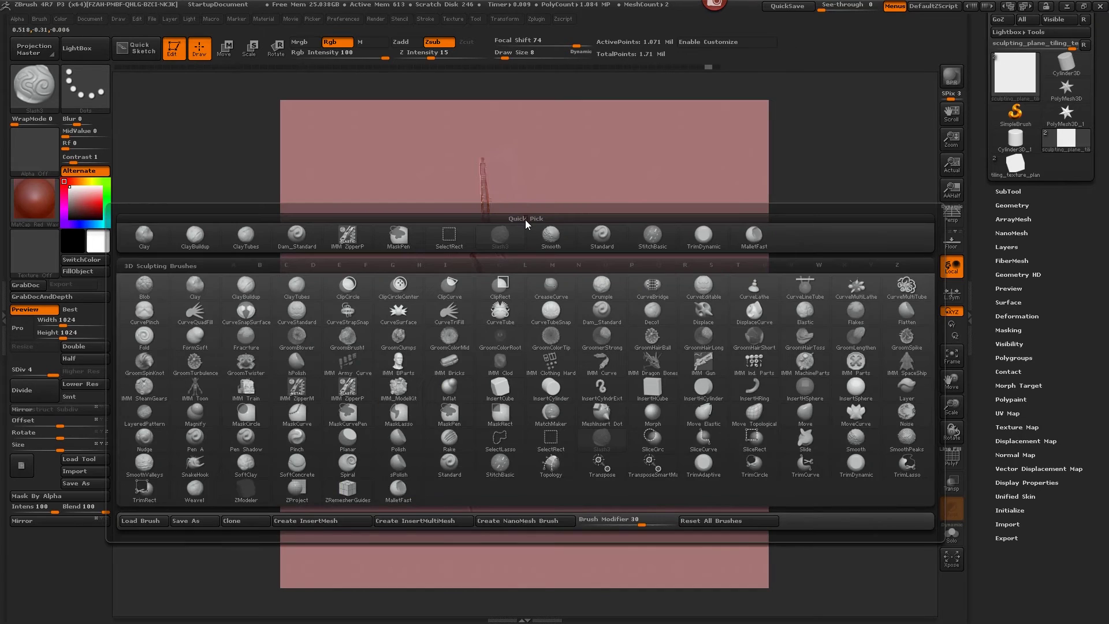
pyautogui.press('d')
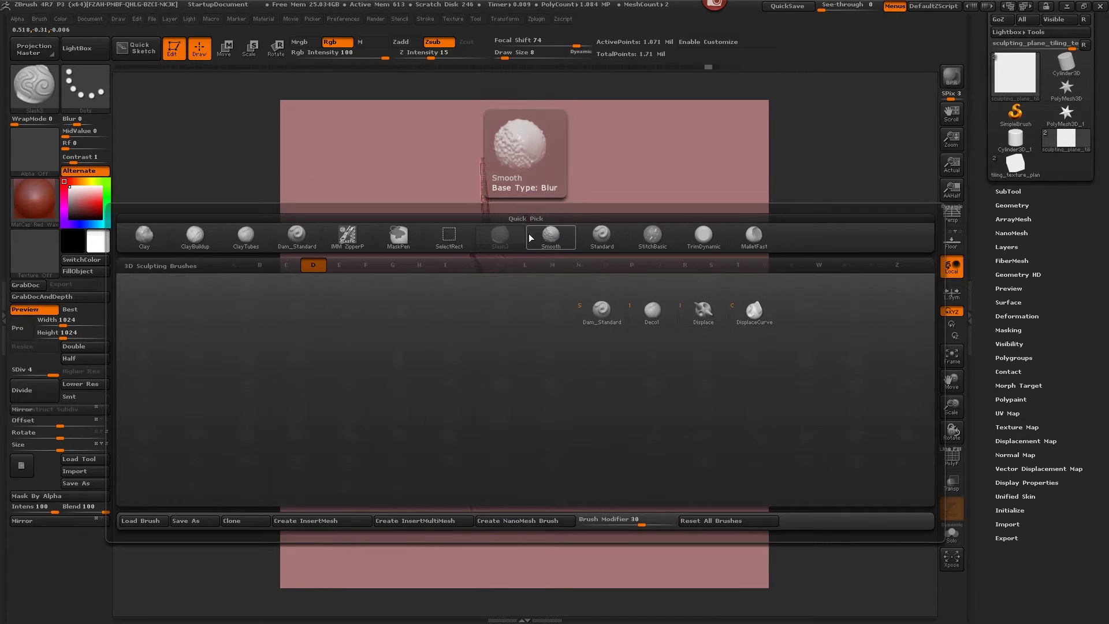
pyautogui.press('s')
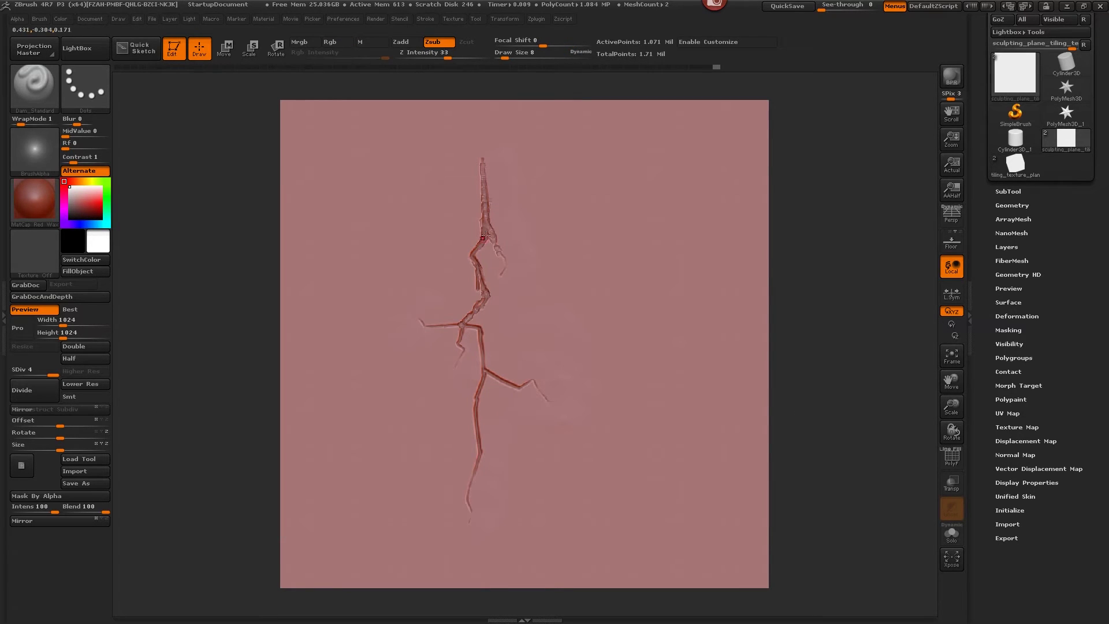
pyautogui.moveTo(491, 240)
pyautogui.mouseDown()
pyautogui.moveTo(504, 256)
pyautogui.moveTo(502, 283)
pyautogui.mouseUp()
pyautogui.hotkey('ctrl', 'z')
pyautogui.moveTo(505, 284)
pyautogui.mouseDown()
pyautogui.moveTo(515, 297)
pyautogui.moveTo(506, 273)
pyautogui.moveTo(505, 295)
pyautogui.mouseUp()
pyautogui.moveTo(516, 304); pyautogui.dragTo(500, 261)
pyautogui.click(509, 244)
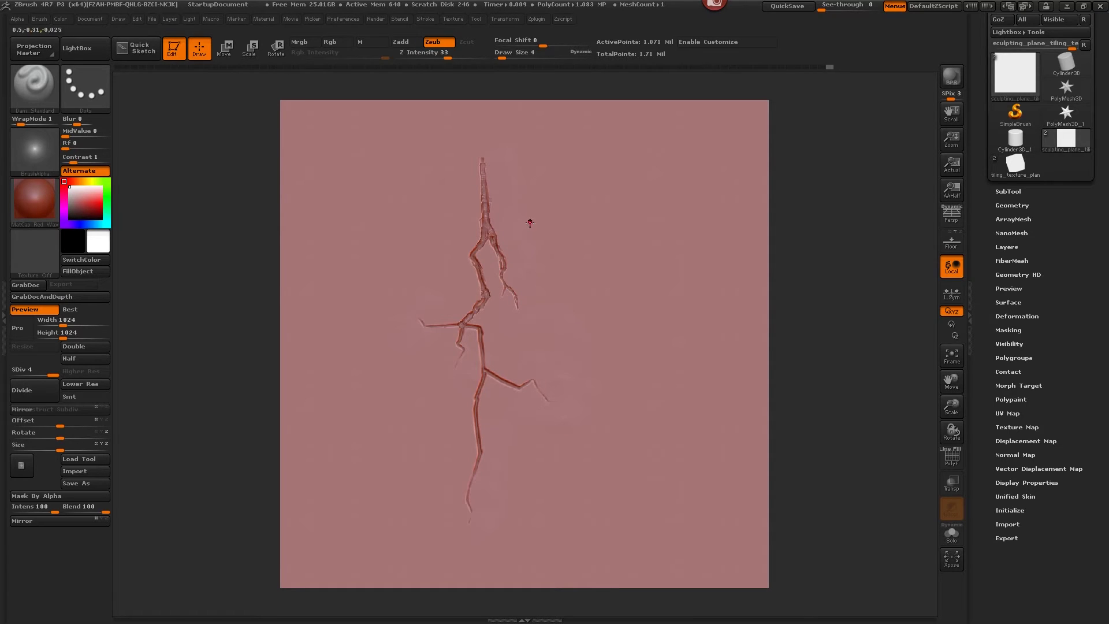
pyautogui.moveTo(479, 291); pyautogui.dragTo(480, 290)
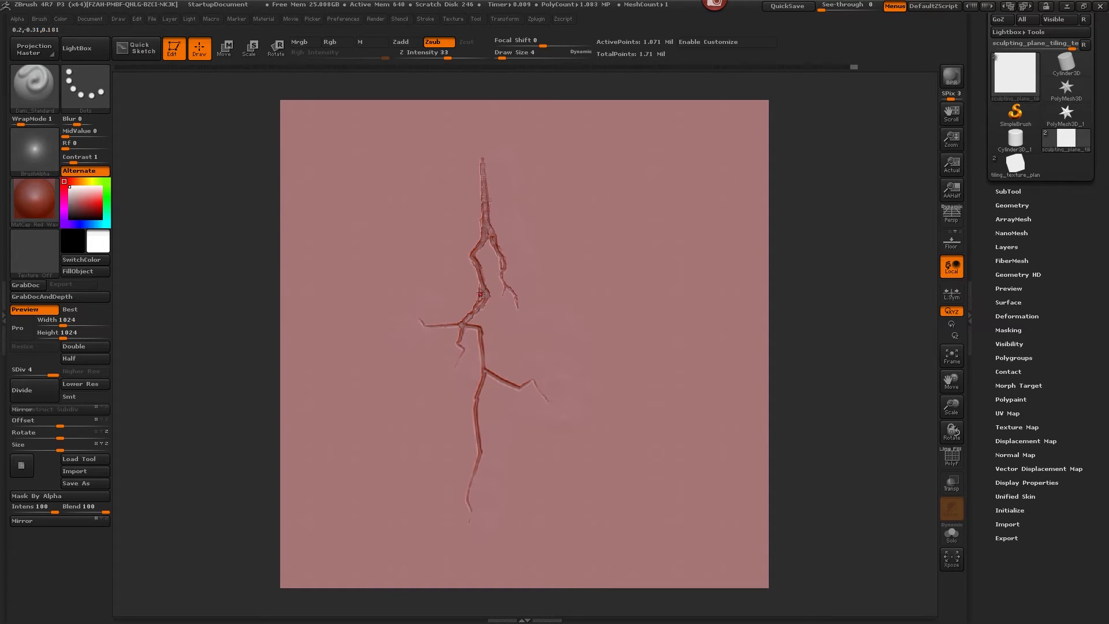
# Touch up the crack at its left junction and lengthen the thin tip of the left branch with Dam_Standard at draw size 4
pyautogui.click(480, 293)
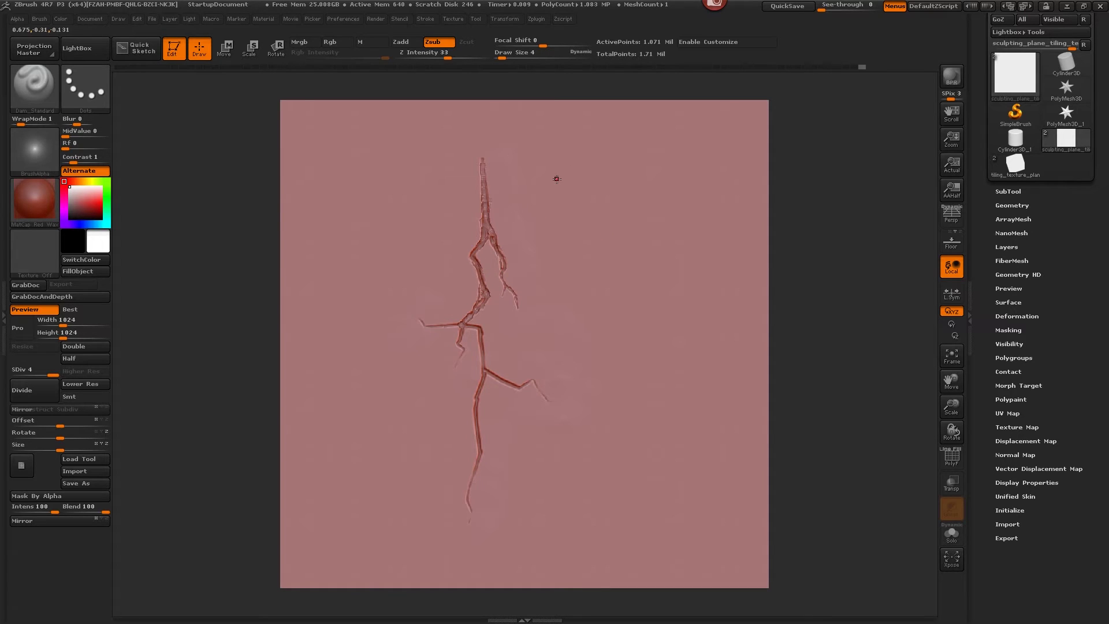
pyautogui.click(473, 322)
pyautogui.moveTo(468, 325); pyautogui.dragTo(483, 362)
pyautogui.moveTo(427, 324); pyautogui.dragTo(421, 324)
pyautogui.moveTo(417, 315); pyautogui.dragTo(439, 326)
pyautogui.moveTo(415, 315); pyautogui.dragTo(401, 310)
pyautogui.hotkey('ctrl', 'z')
# Carve fine secondary cracks where the lower-right branch meets the main crack, and compare the result before and after
pyautogui.moveTo(487, 382); pyautogui.dragTo(490, 376)
pyautogui.moveTo(491, 376)
pyautogui.mouseDown()
pyautogui.moveTo(500, 379)
pyautogui.moveTo(478, 395)
pyautogui.moveTo(480, 377)
pyautogui.mouseUp()
pyautogui.moveTo(482, 352); pyautogui.dragTo(480, 369)
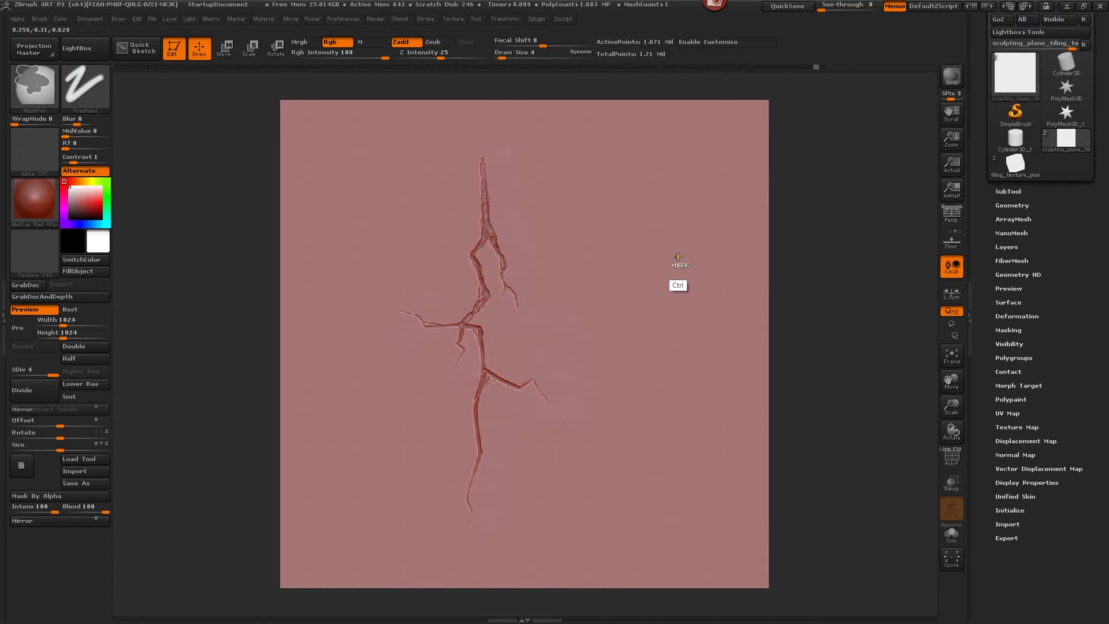
pyautogui.hotkey('ctrl', 'z')
pyautogui.hotkey('ctrl', 'shift', 'z')
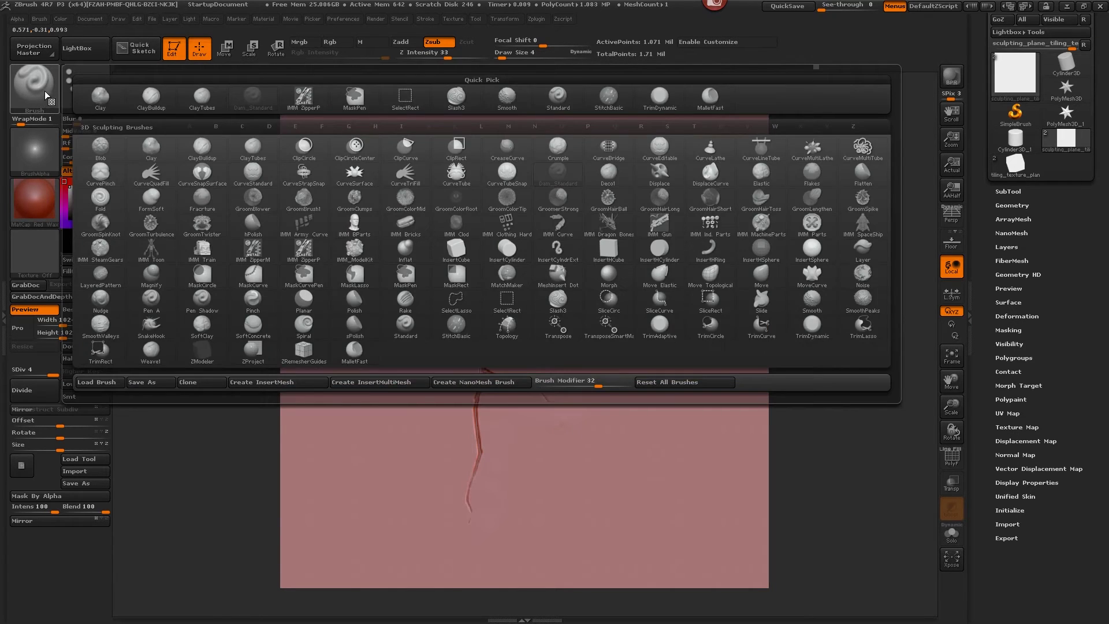
# Choose the Standard brush, check the bake_plane_tiling_texture subtool, and return to sculpting_plane_tiling_texture
pyautogui.press('s')
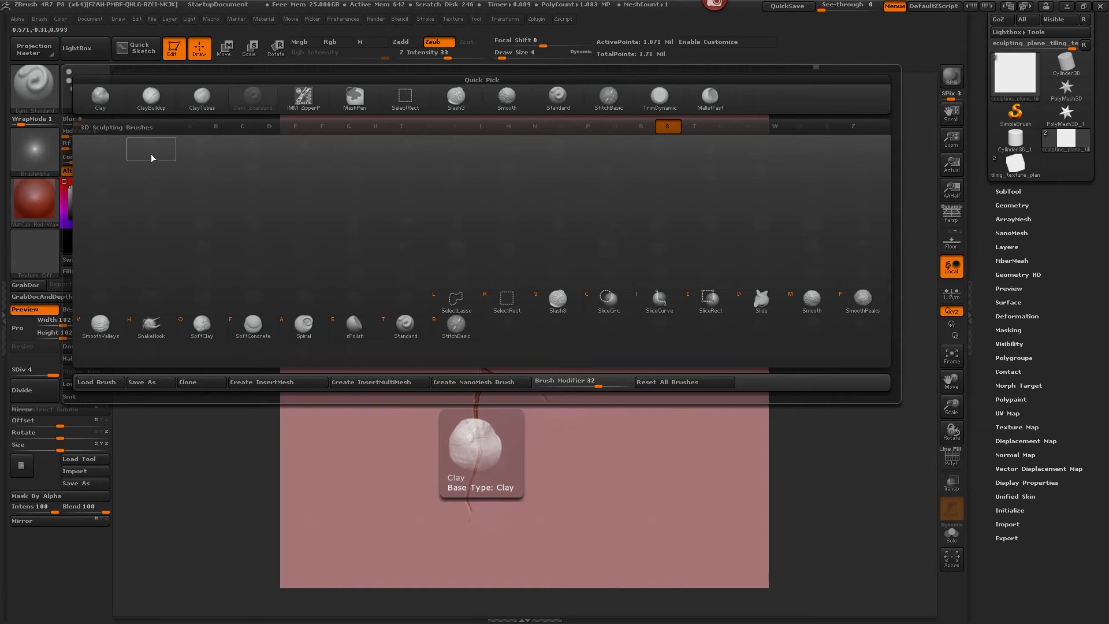
pyautogui.press('t')
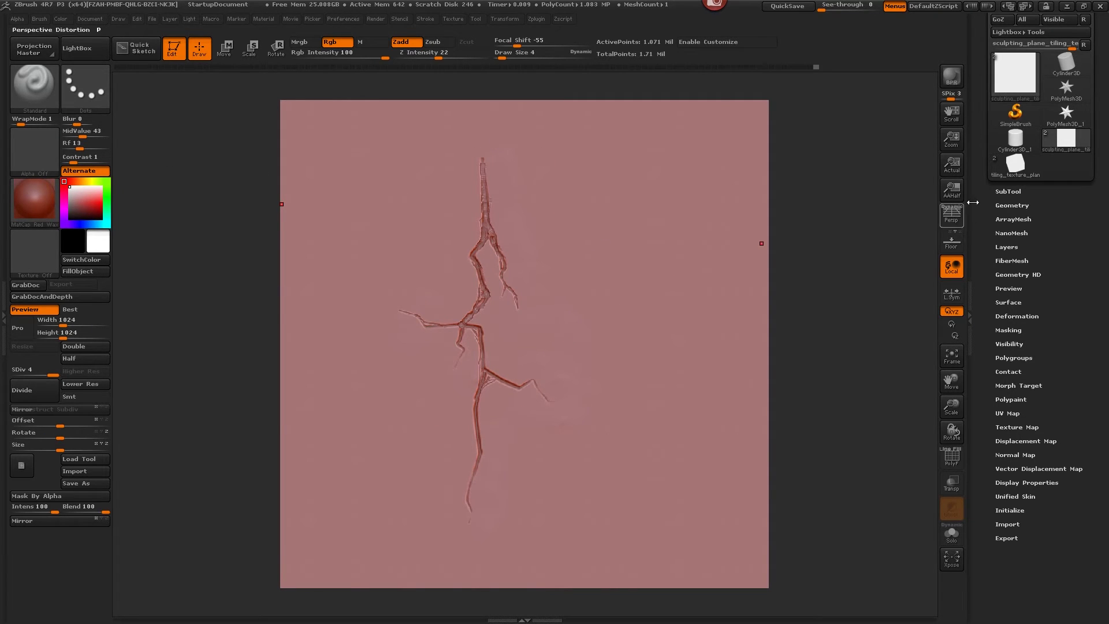
pyautogui.click(1017, 192)
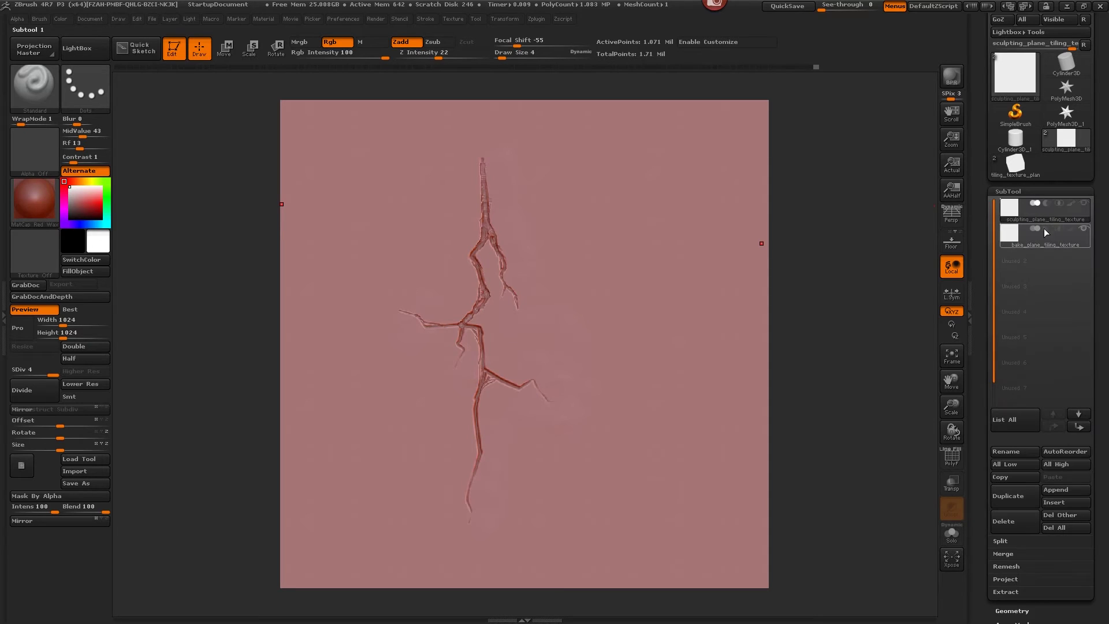
pyautogui.click(1035, 242)
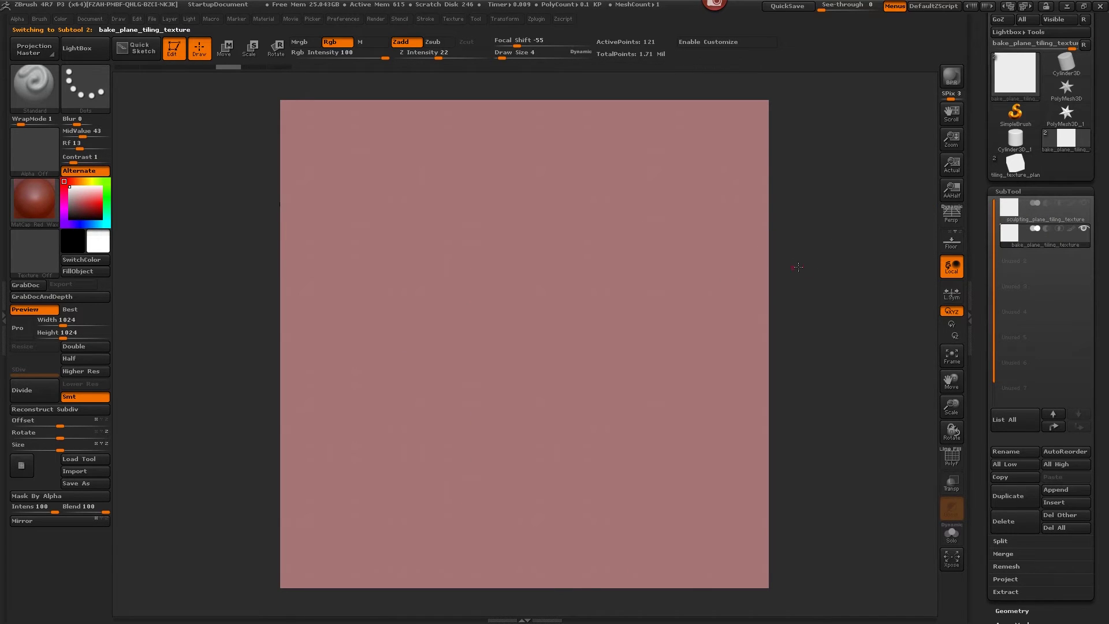
pyautogui.click(1016, 213)
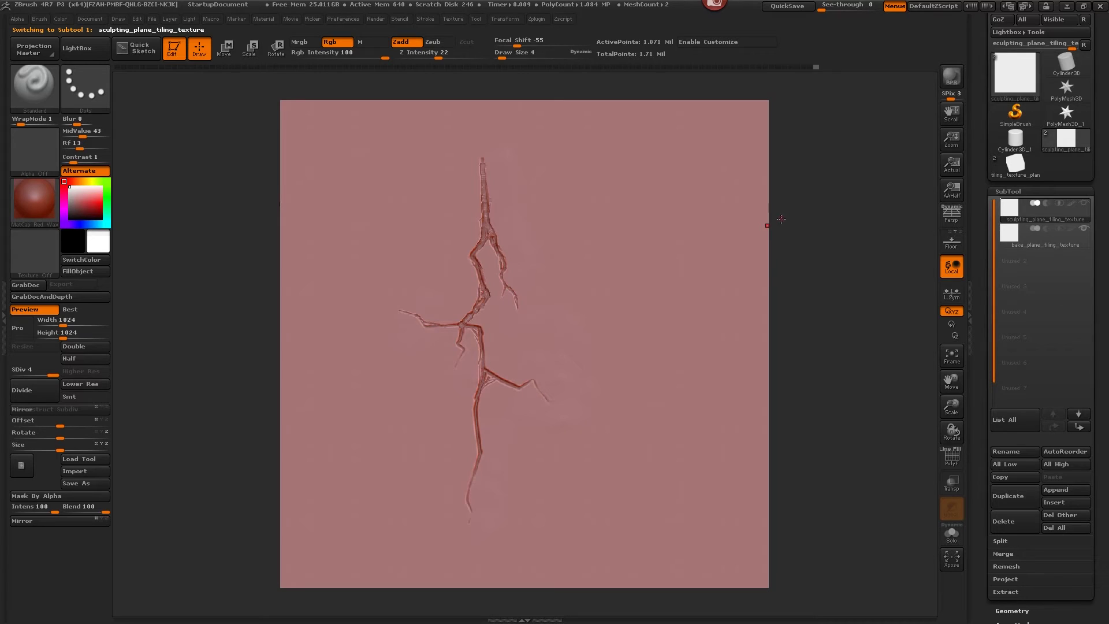
# Enlarge the plane in the view so it fills the canvas and capture the crack as a new alpha with GrabDoc
pyautogui.moveTo(794, 240)
pyautogui.keyDown('alt'); pyautogui.mouseDown()
pyautogui.moveTo(799, 258)
pyautogui.moveTo(803, 242)
pyautogui.moveTo(834, 238)
pyautogui.mouseUp(); pyautogui.keyUp('alt')
pyautogui.moveTo(837, 197)
pyautogui.keyDown('shift'); pyautogui.mouseDown()
pyautogui.moveTo(772, 110)
pyautogui.moveTo(492, 121)
pyautogui.moveTo(319, 210)
pyautogui.moveTo(243, 268)
pyautogui.moveTo(337, 164)
pyautogui.moveTo(573, 91)
pyautogui.moveTo(767, 172)
pyautogui.moveTo(832, 276)
pyautogui.mouseUp(); pyautogui.keyUp('shift')
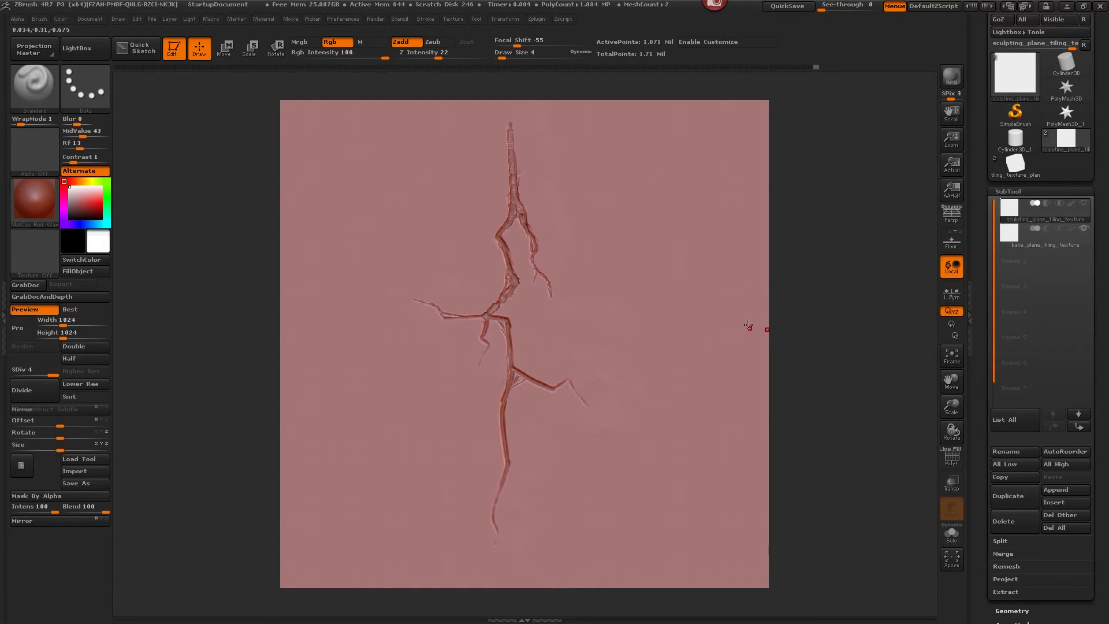
pyautogui.click(40, 152)
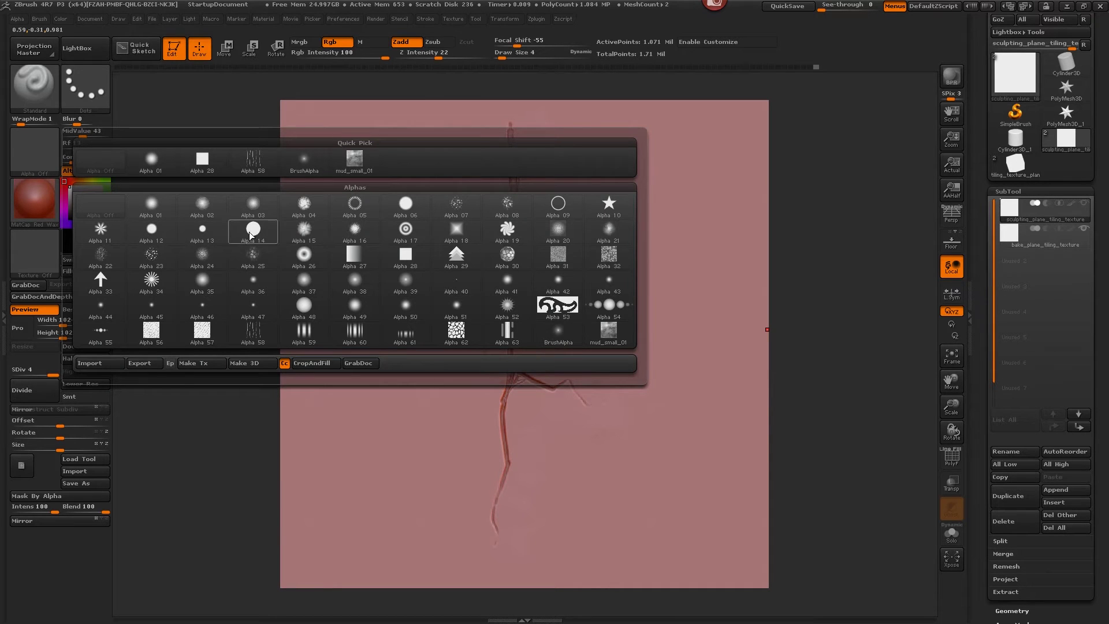
pyautogui.click(360, 363)
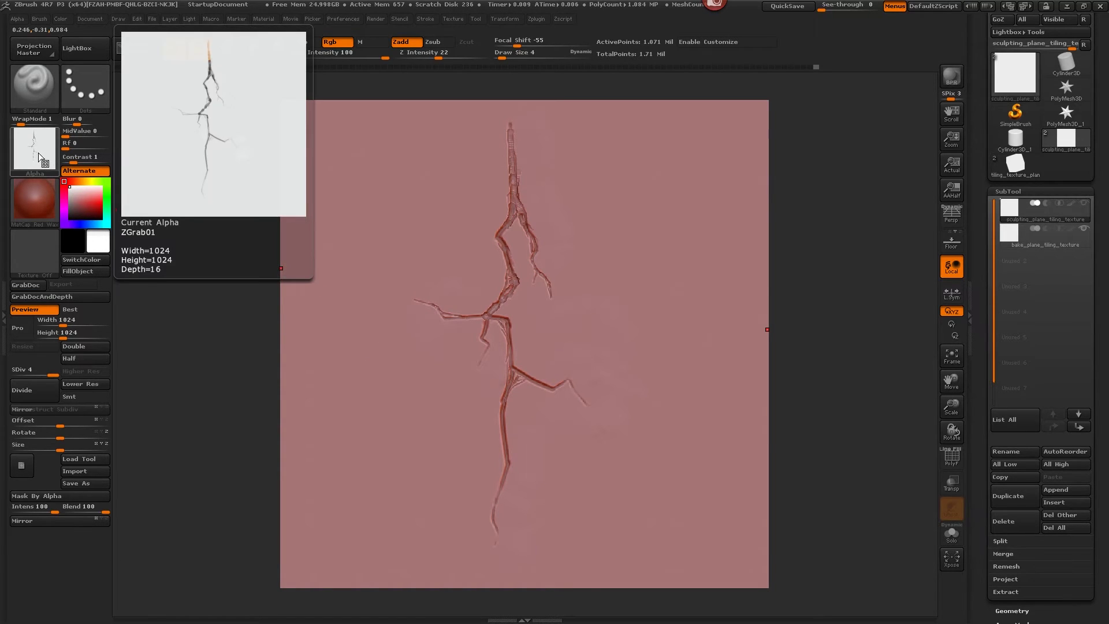
# Set the Standard brush's stroke to DragRect and its draw size to 54
pyautogui.click(89, 95)
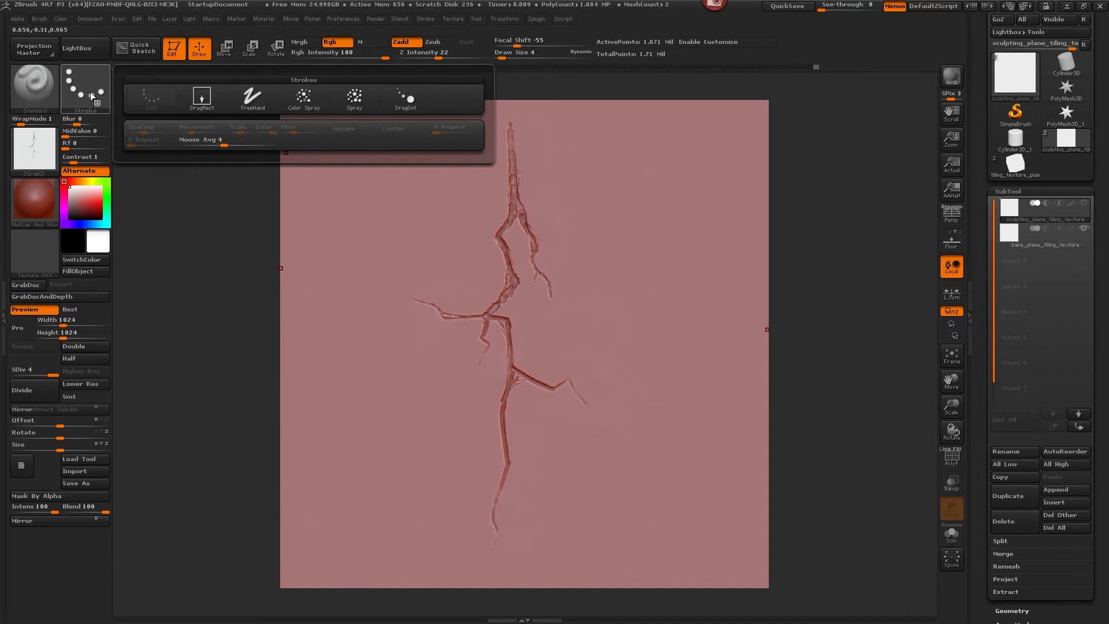
pyautogui.click(203, 100)
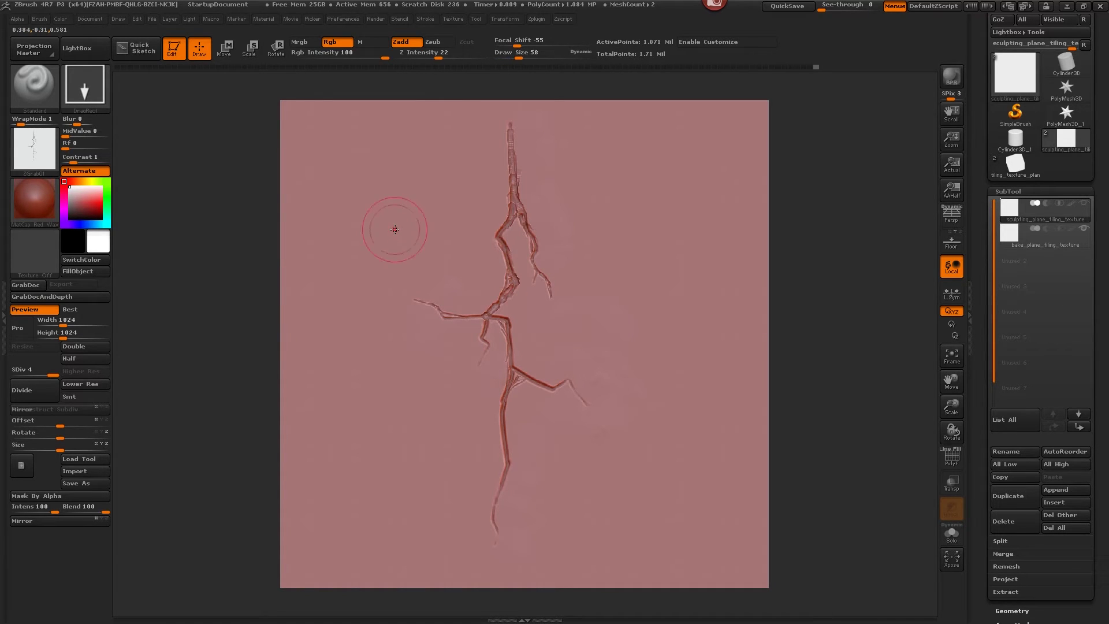
pyautogui.press(']')
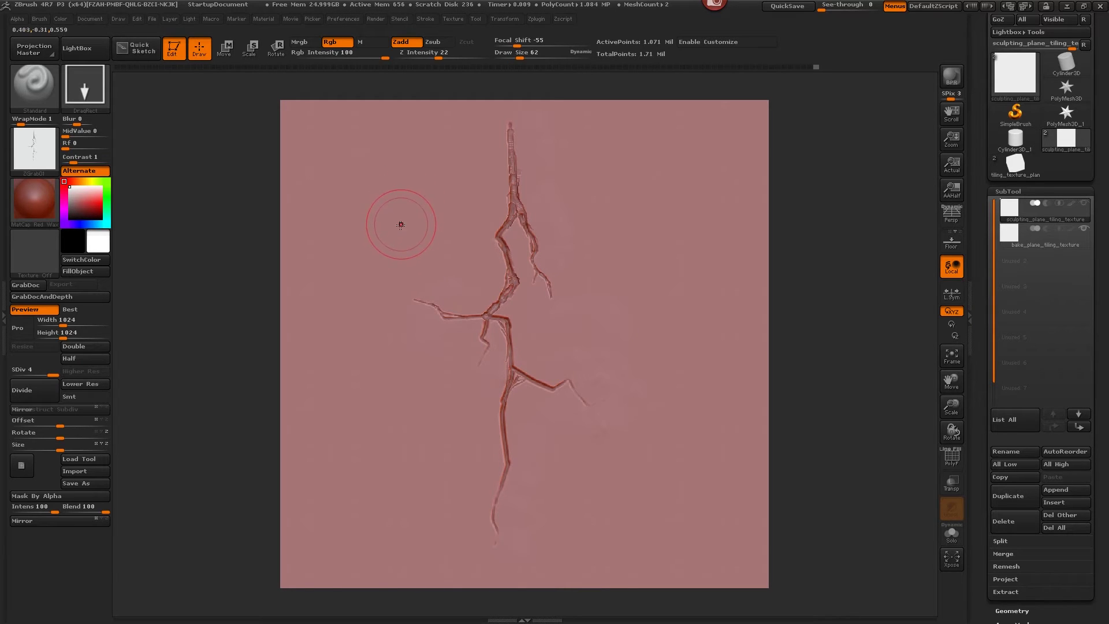
pyautogui.press('[')
pyautogui.press('[')
pyautogui.press(']')
pyautogui.press(']')
pyautogui.press('[')
pyautogui.press('[')
# Try a large stamp of the grabbed crack alpha on the plane's upper-left area, and undo it
pyautogui.moveTo(400, 228)
pyautogui.mouseDown()
pyautogui.moveTo(401, 357)
pyautogui.moveTo(432, 434)
pyautogui.mouseUp()
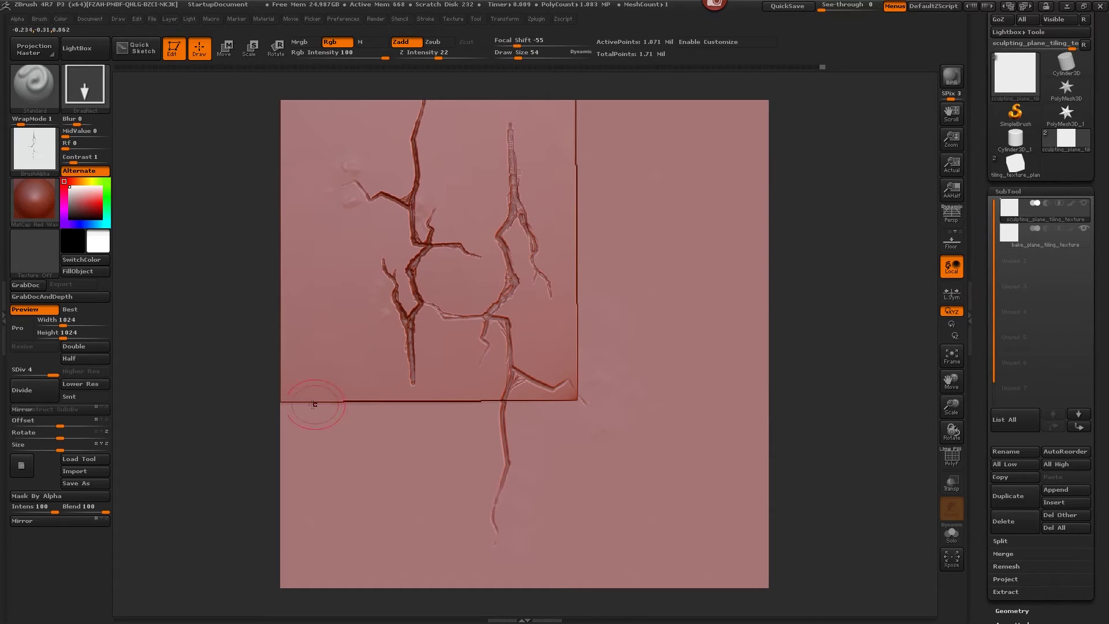
pyautogui.hotkey('ctrl', 'z')
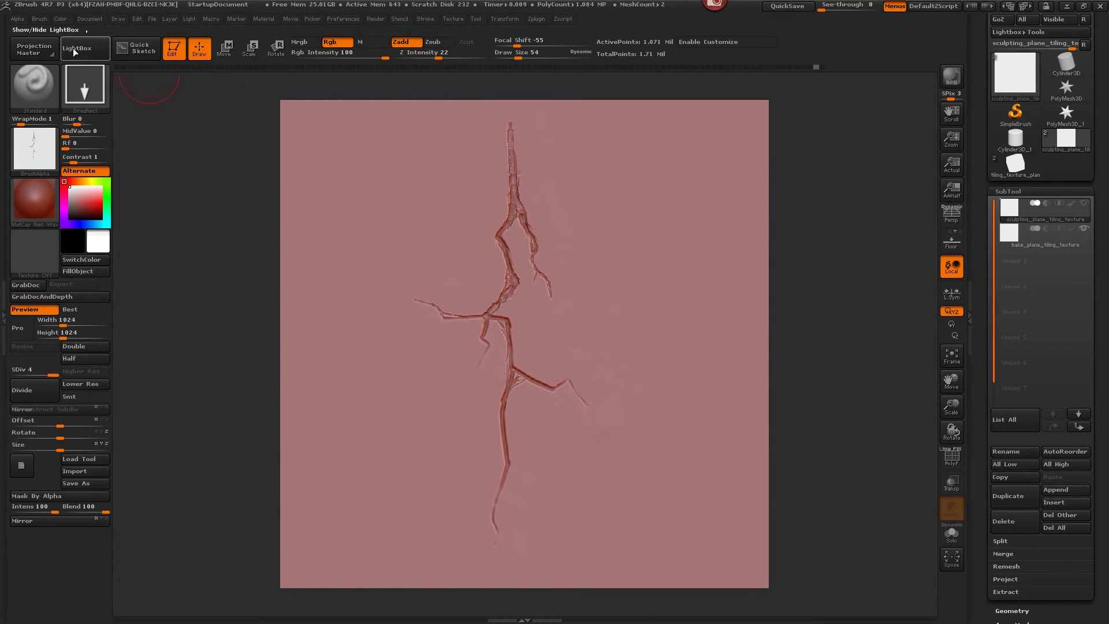
# Reshape the crack alpha's AlphaAdjust curve, adding points and bowing its middle section upward
pyautogui.click(19, 18)
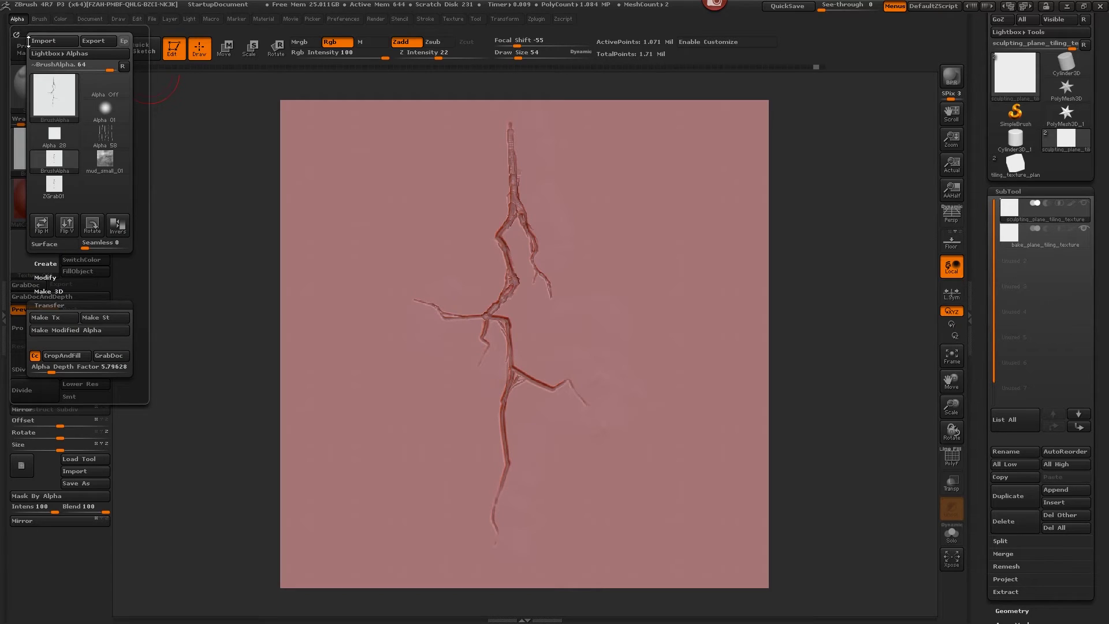
pyautogui.click(49, 277)
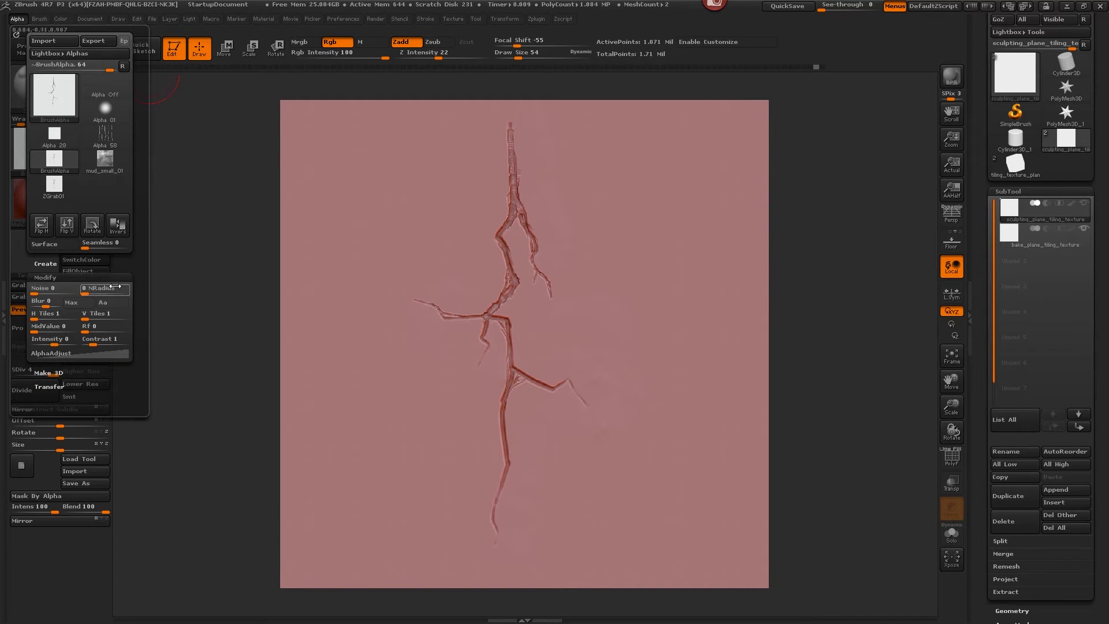
pyautogui.click(100, 352)
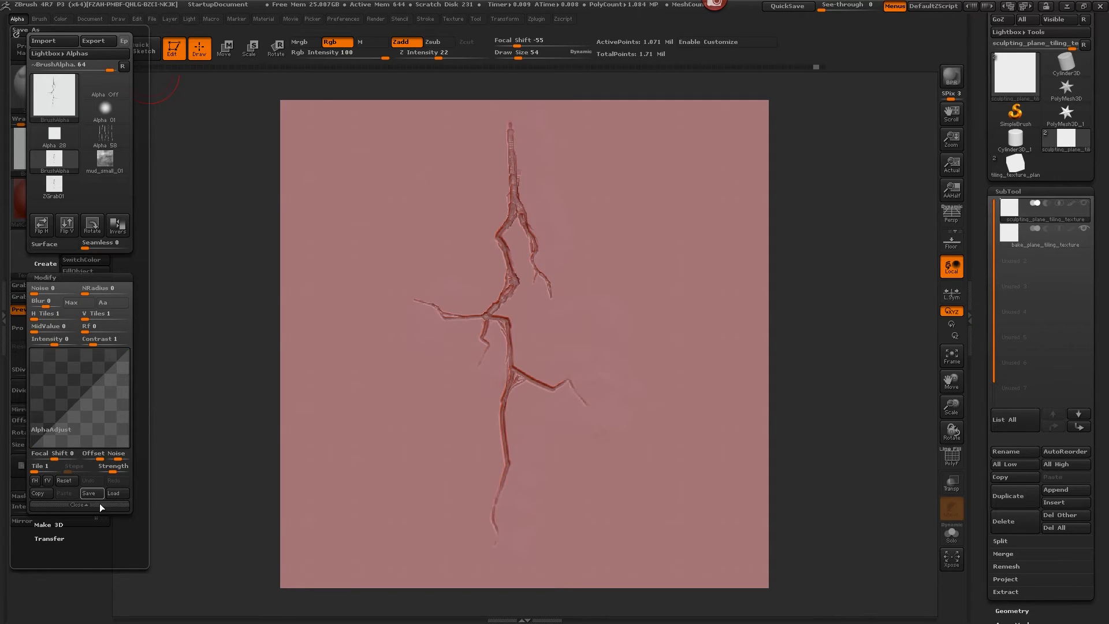
pyautogui.click(87, 394)
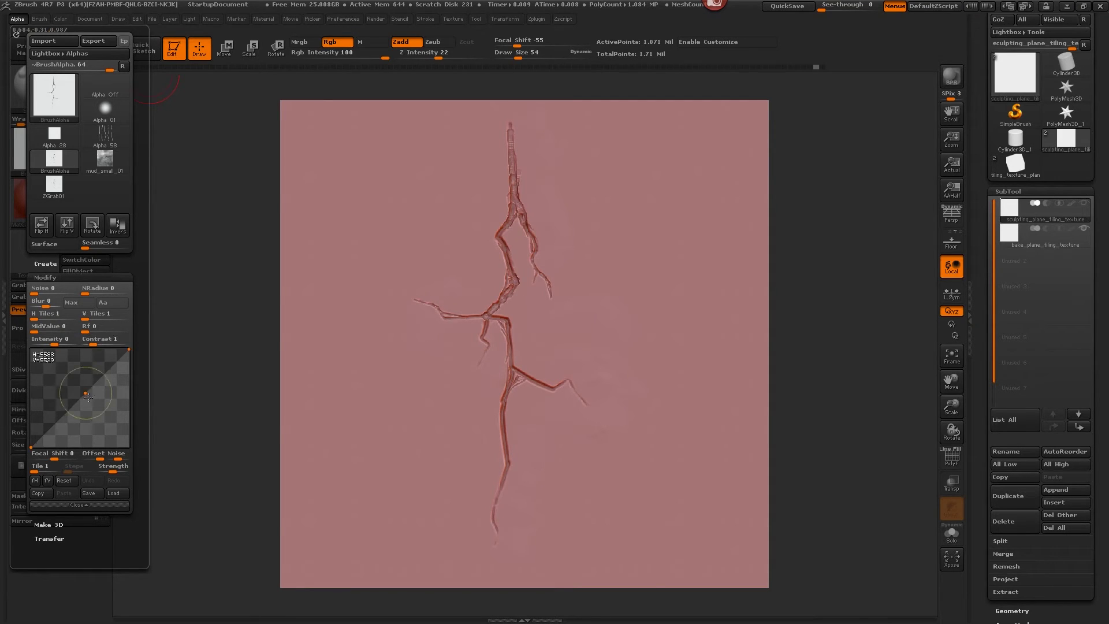
pyautogui.moveTo(88, 397); pyautogui.dragTo(59, 412)
pyautogui.click(109, 374)
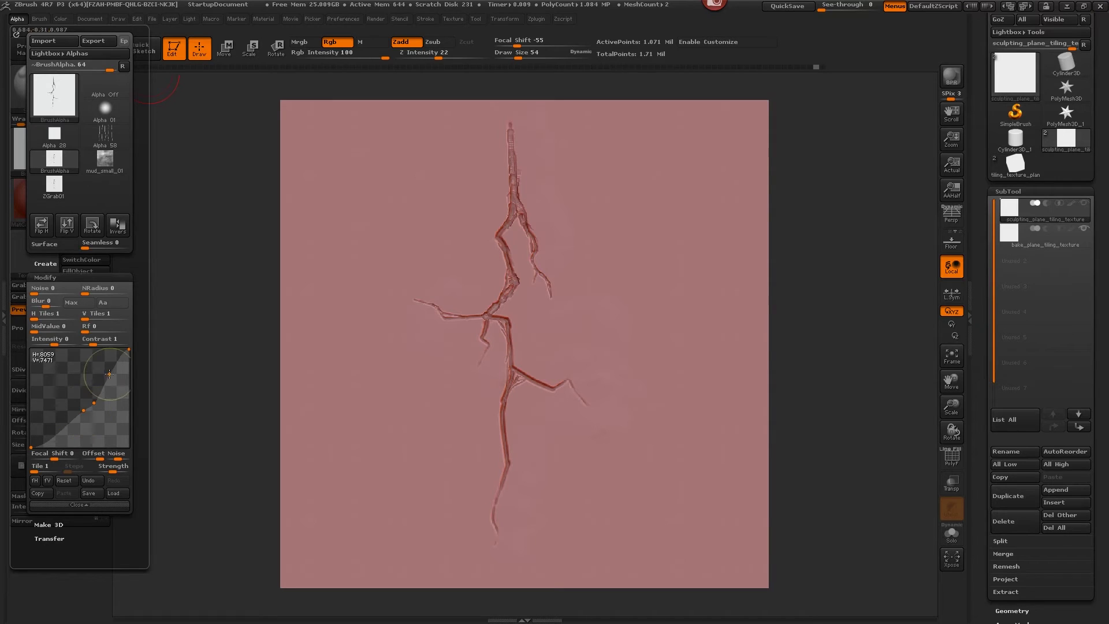
pyautogui.moveTo(109, 374); pyautogui.dragTo(110, 373)
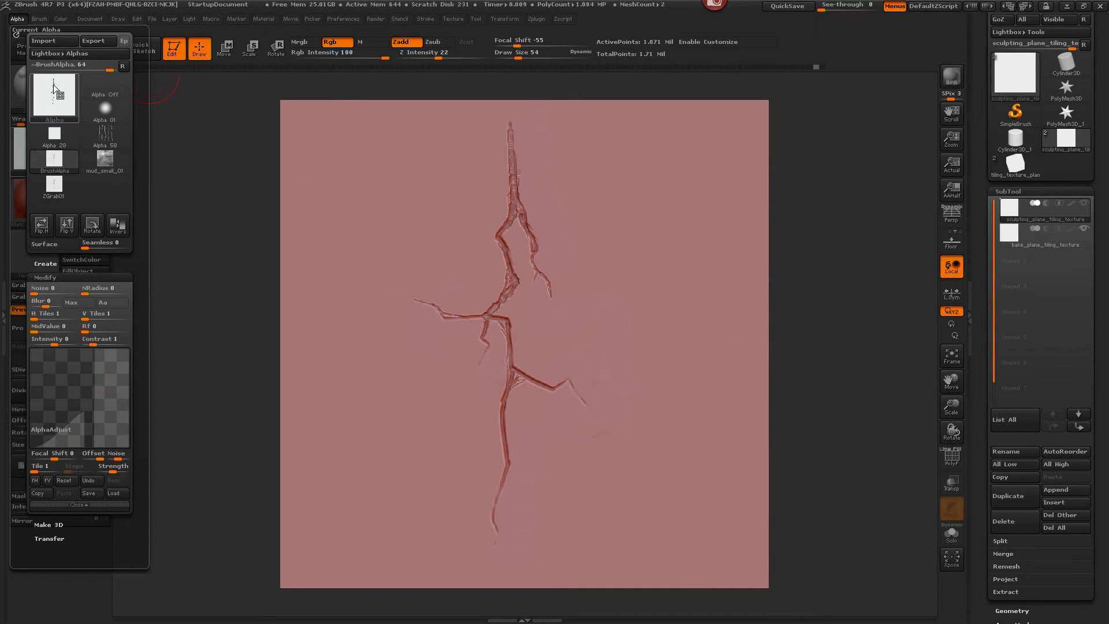
pyautogui.moveTo(97, 365); pyautogui.dragTo(111, 376)
pyautogui.moveTo(83, 411); pyautogui.dragTo(59, 405)
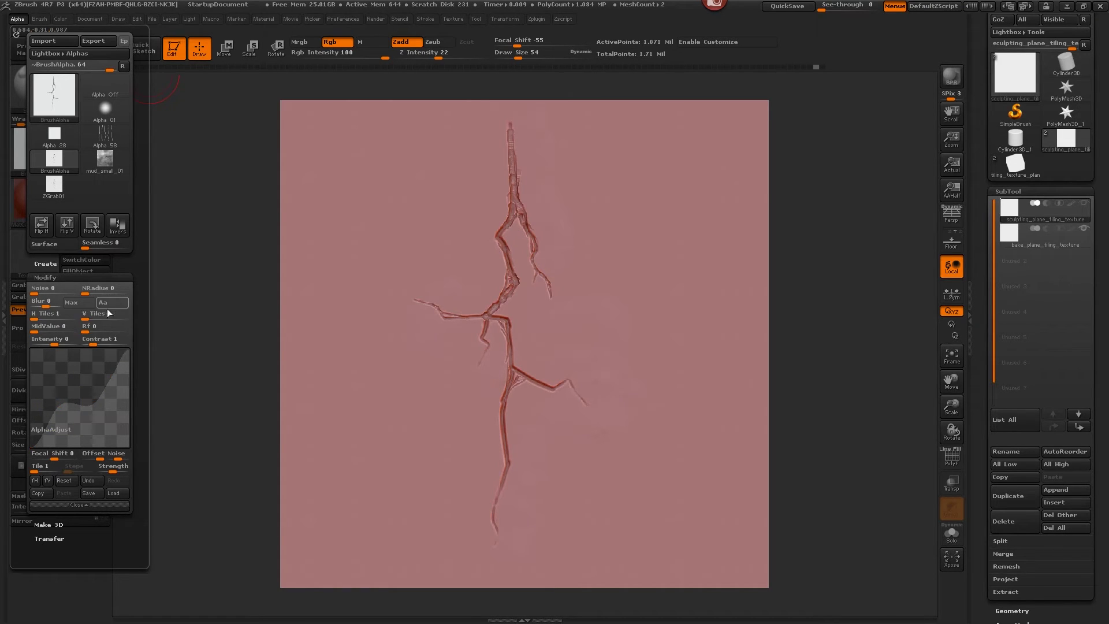
pyautogui.moveTo(94, 403); pyautogui.dragTo(83, 389)
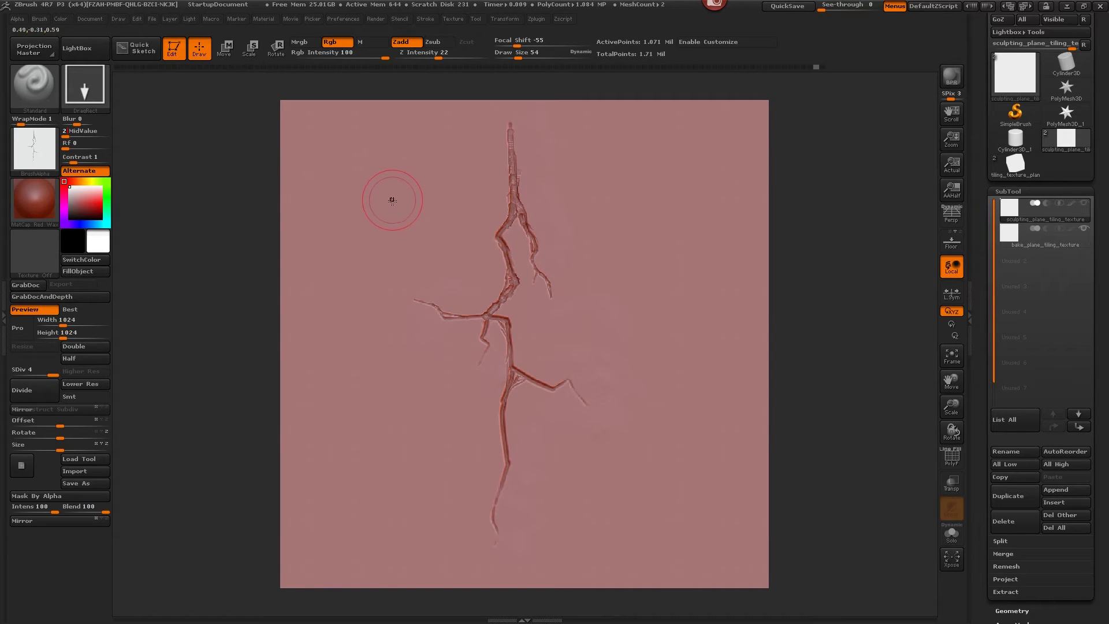
# Try small stamps of the adjusted crack alpha on the plane's upper-left area, undoing each one
pyautogui.moveTo(404, 204); pyautogui.dragTo(428, 218)
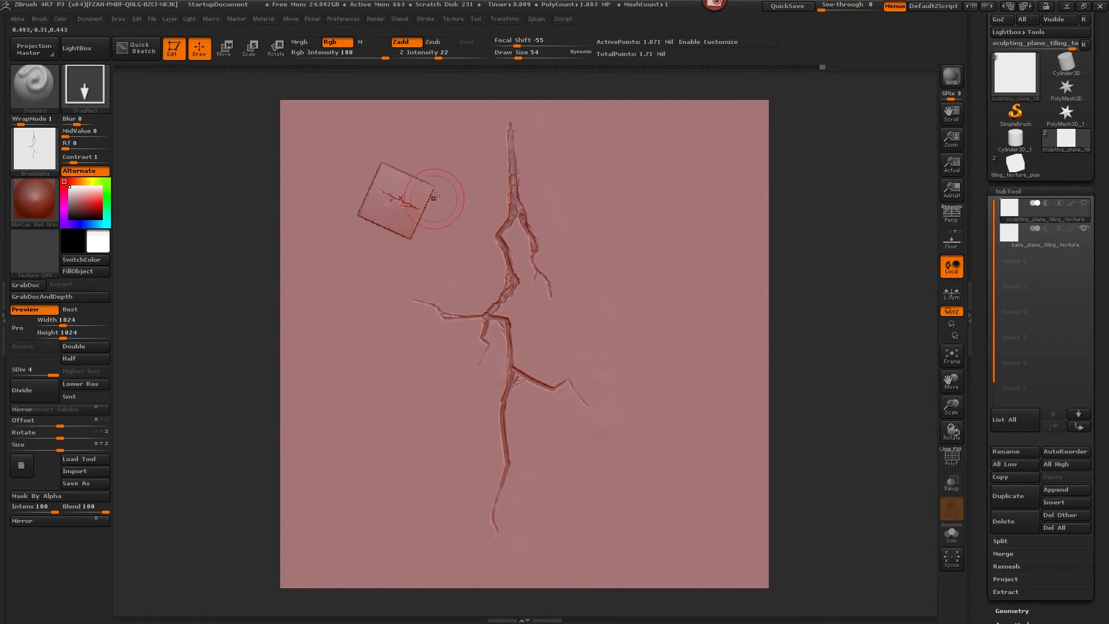
pyautogui.press('ctrl')
pyautogui.hotkey('ctrl', 'z')
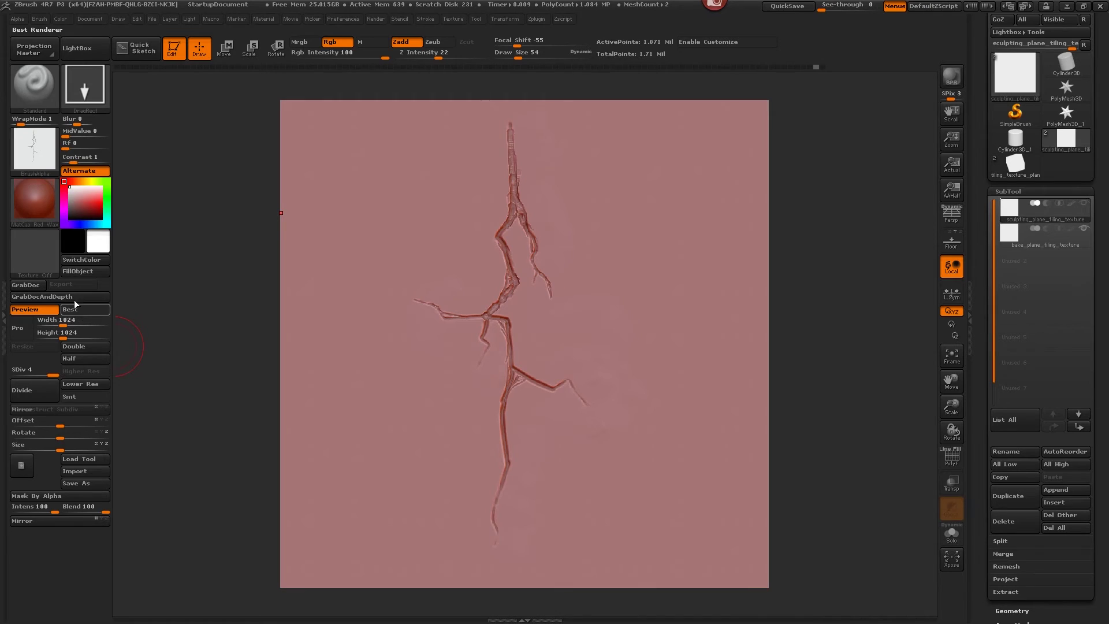
pyautogui.click(18, 19)
pyautogui.keyDown('ctrl'); pyautogui.moveTo(362, 198); pyautogui.dragTo(404, 247); pyautogui.keyUp('ctrl')
pyautogui.hotkey('ctrl', 'z')
# Set the alpha's MidValue to 90, try a rotated crack stamp on the plane's upper-left area, and undo it
pyautogui.click(20, 20)
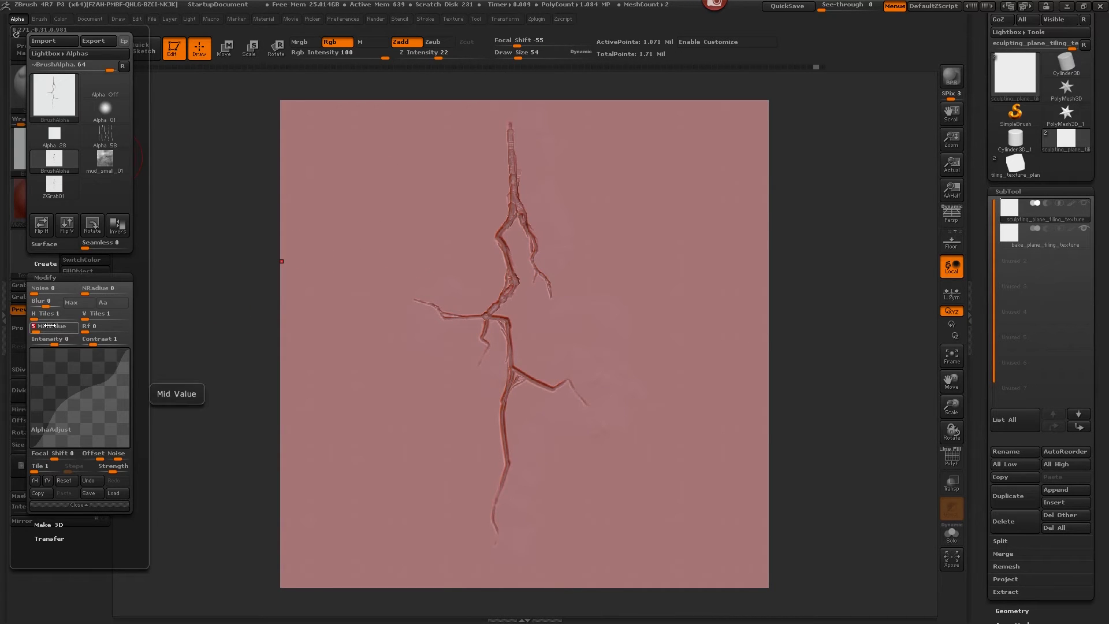
pyautogui.write('90')
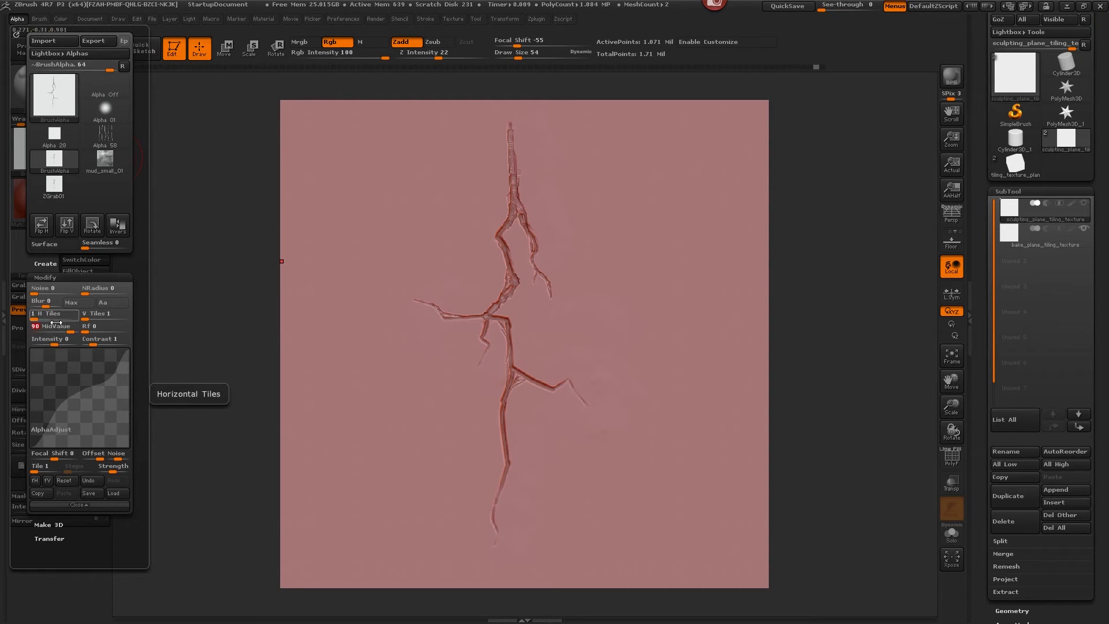
pyautogui.moveTo(400, 210); pyautogui.dragTo(456, 243)
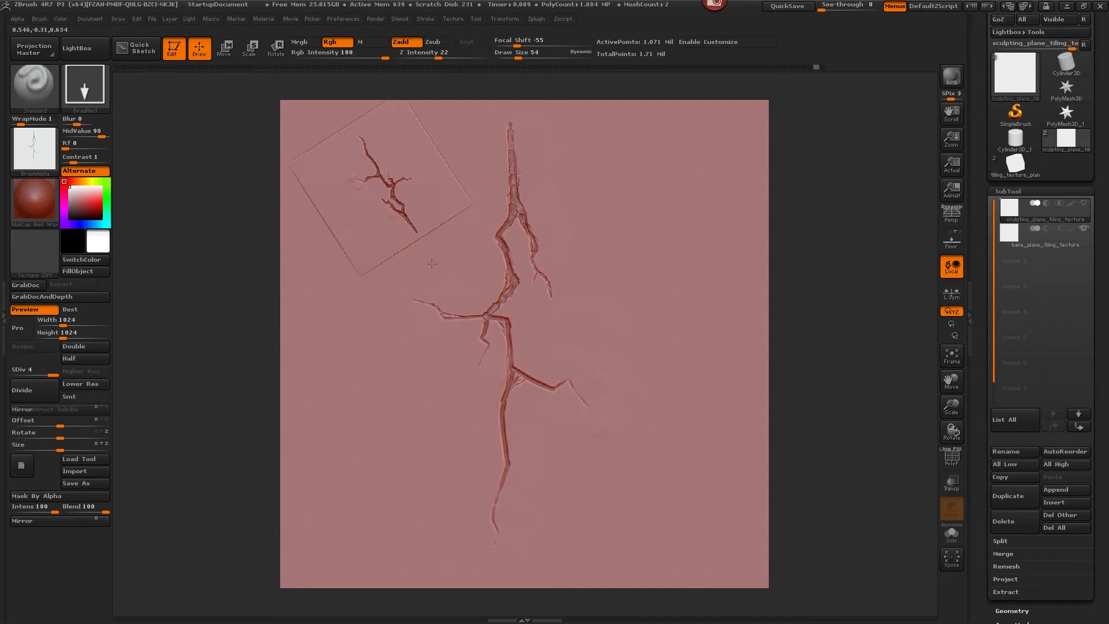
pyautogui.hotkey('ctrl', 'z')
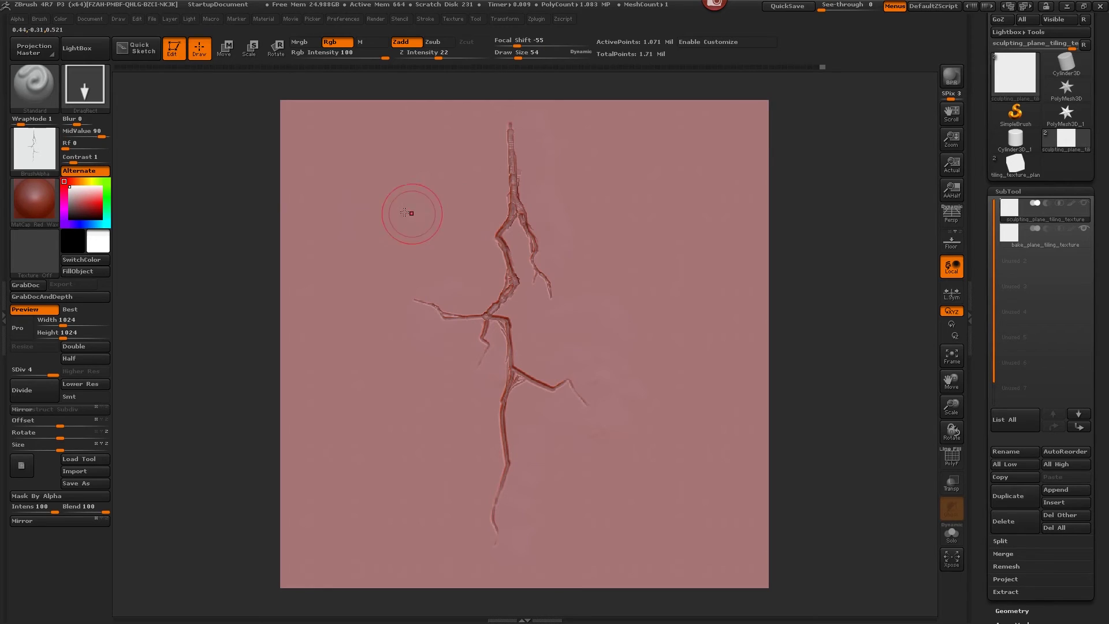
# Set the alpha's MidValue to 100, try a larger crack stamp on the plane's upper-left area, and undo it
pyautogui.click(21, 19)
pyautogui.moveTo(373, 185); pyautogui.dragTo(390, 304)
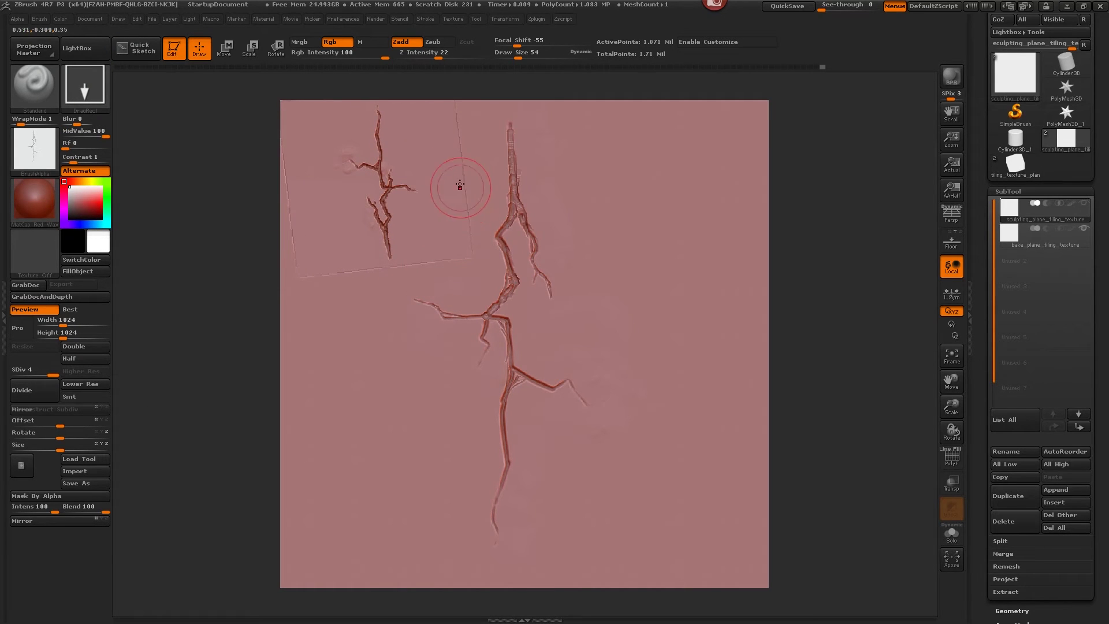
pyautogui.hotkey('ctrl', 'z')
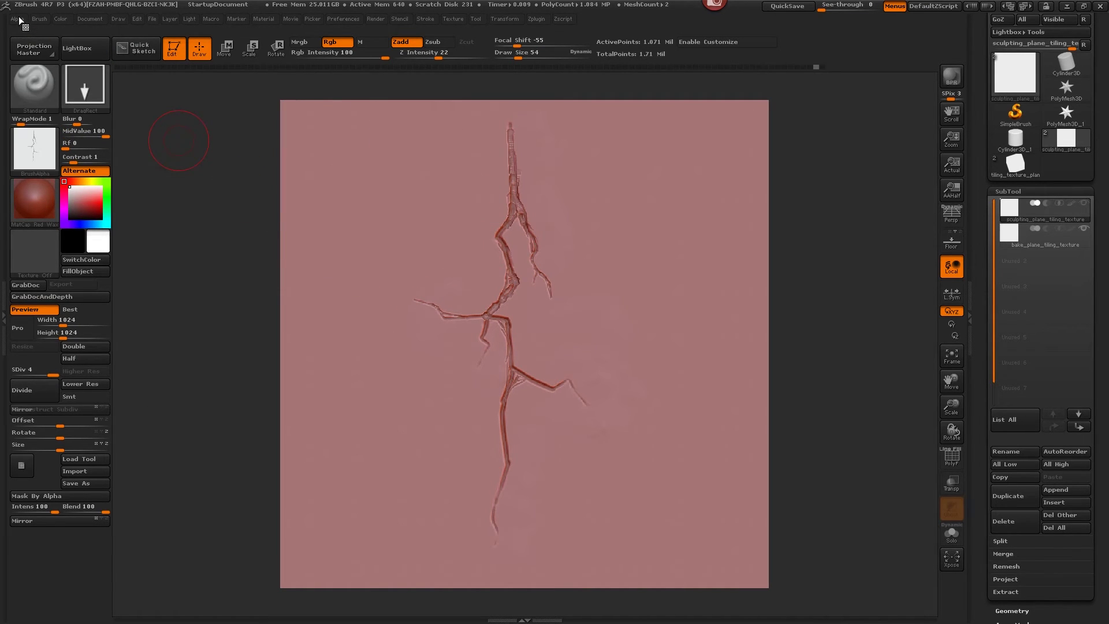
# Set the alpha's MidValue to 95, test it with a small upright crack stamp, and undo the stamp
pyautogui.click(17, 18)
pyautogui.moveTo(405, 224); pyautogui.dragTo(396, 244)
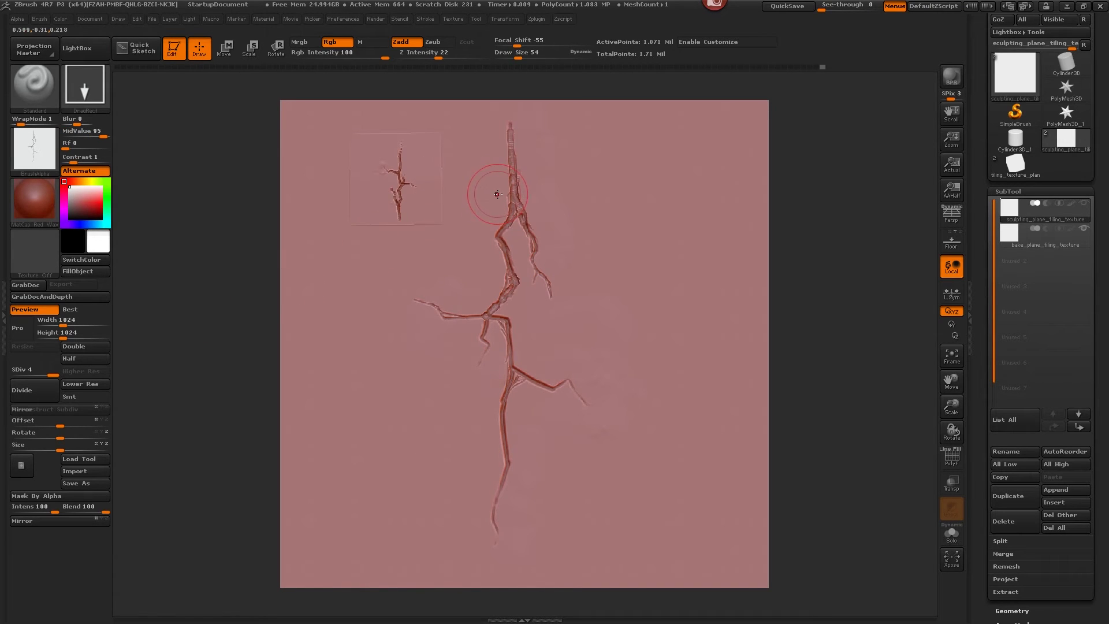
pyautogui.hotkey('ctrl', 'z')
# Set the crack alpha's Rf to 20
pyautogui.click(18, 20)
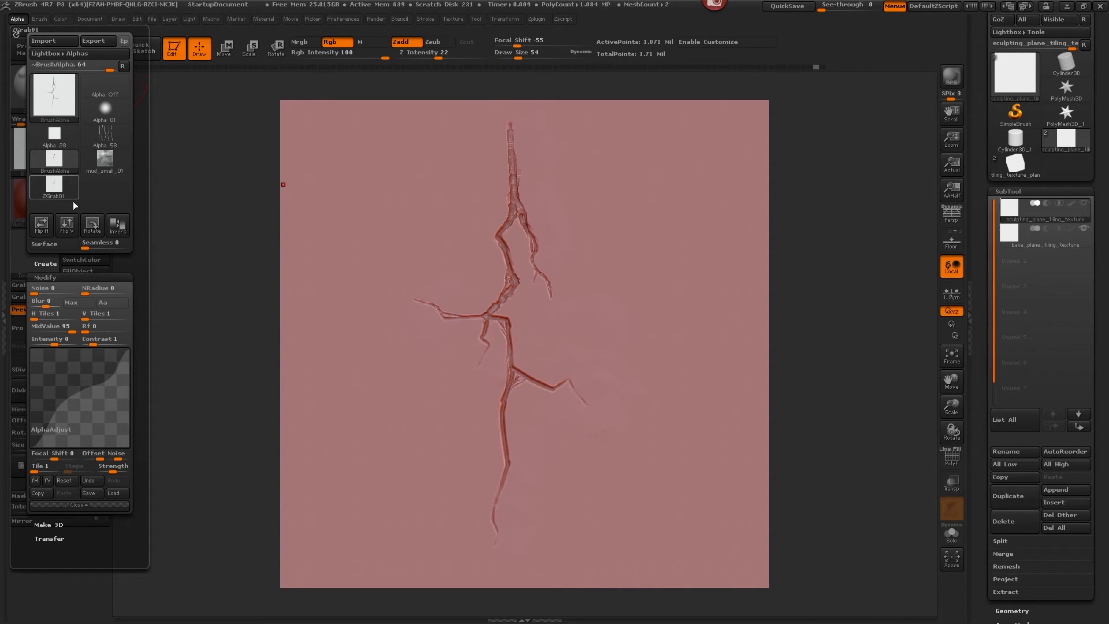
pyautogui.click(95, 327)
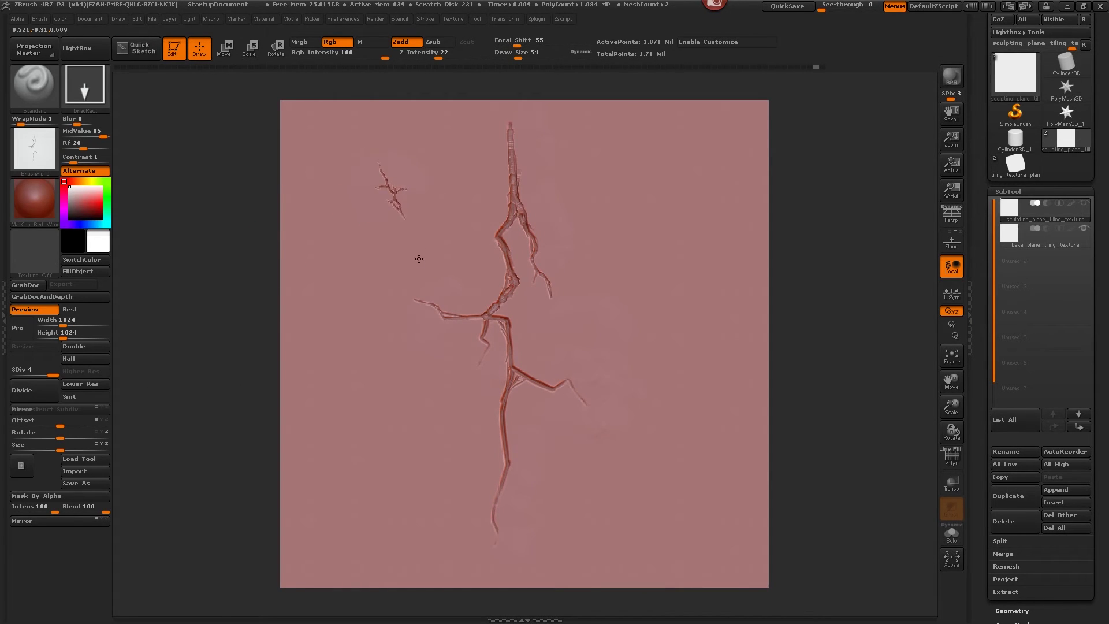
# Test the crack alpha with an upright stamp and a larger rotated stamp on the plane's upper-left area, undoing each stamp
pyautogui.moveTo(419, 259); pyautogui.dragTo(409, 303)
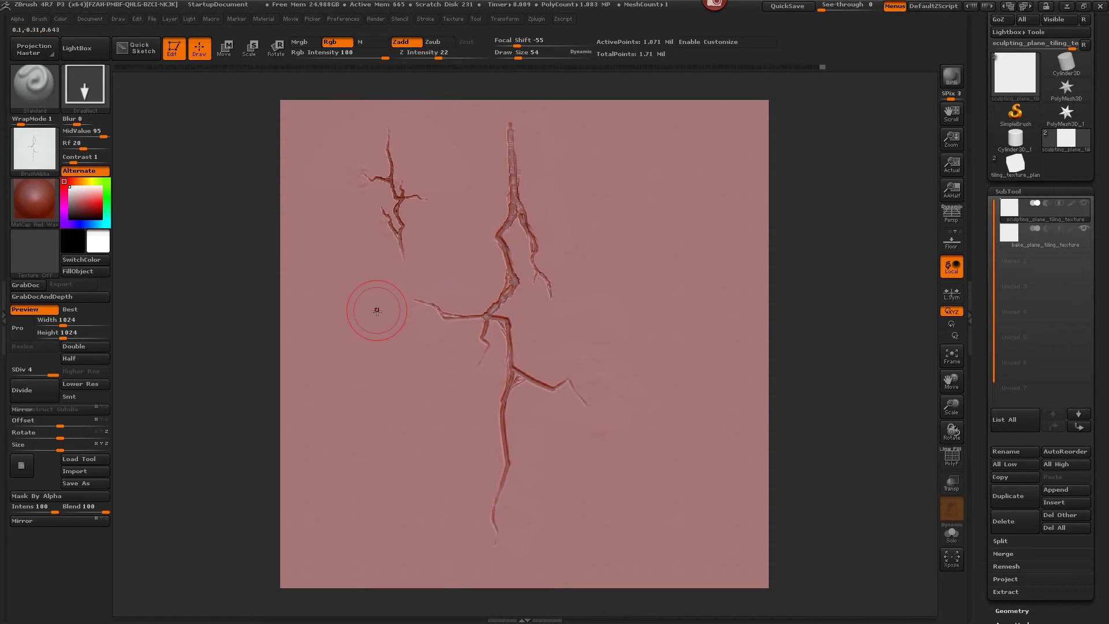
pyautogui.hotkey('ctrl', 'z')
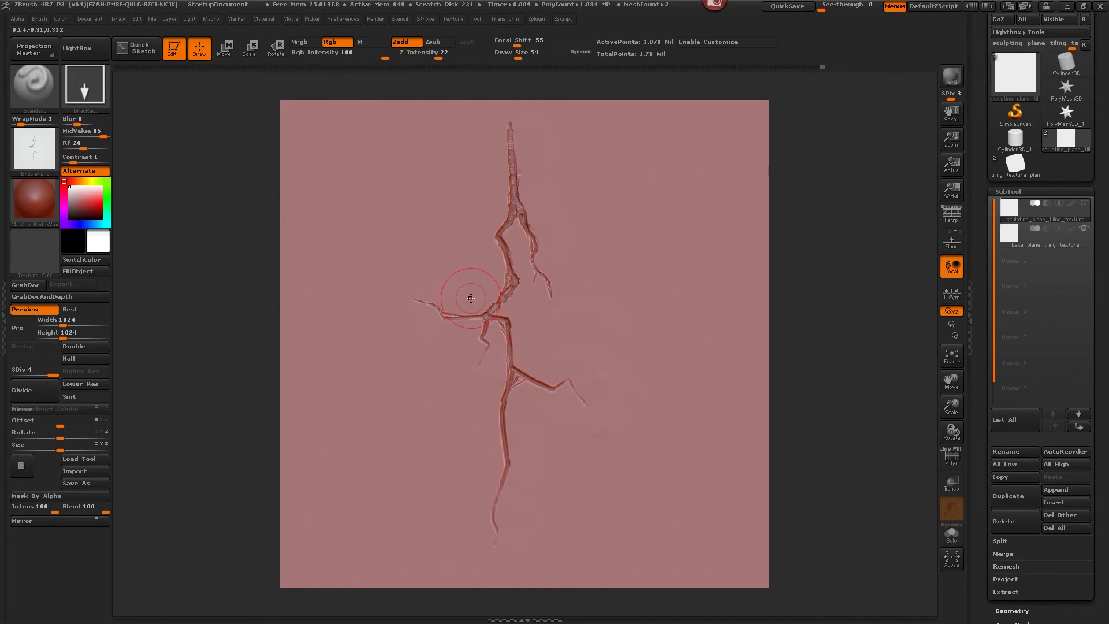
pyautogui.moveTo(369, 226)
pyautogui.mouseDown()
pyautogui.moveTo(363, 320)
pyautogui.moveTo(439, 210)
pyautogui.moveTo(459, 130)
pyautogui.moveTo(488, 94)
pyautogui.mouseUp()
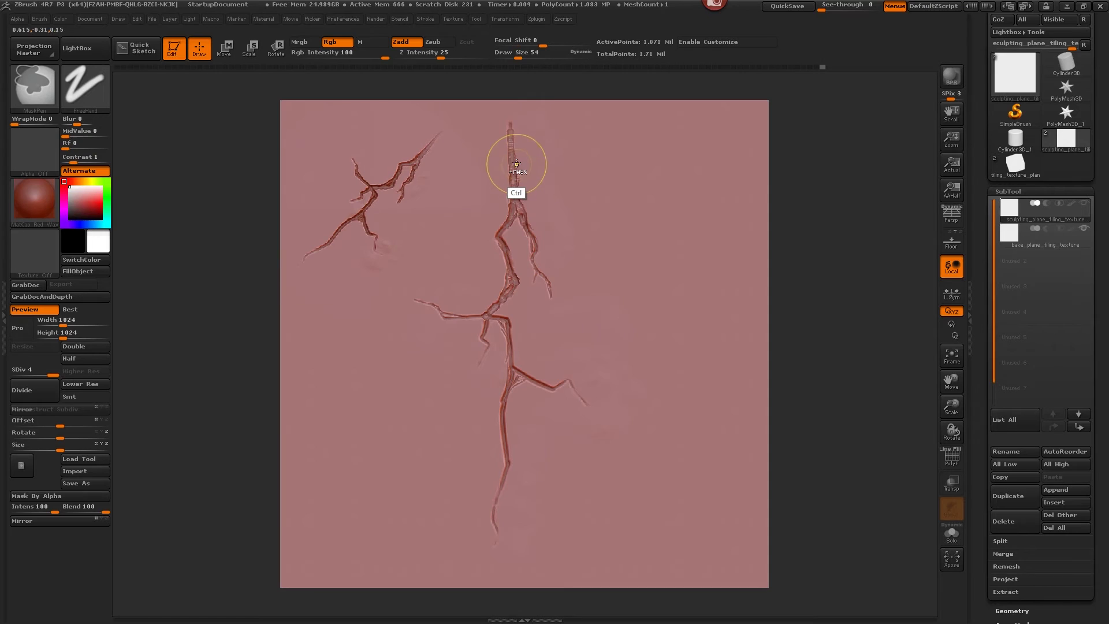
pyautogui.press('ctrl')
pyautogui.hotkey('ctrl', 'z')
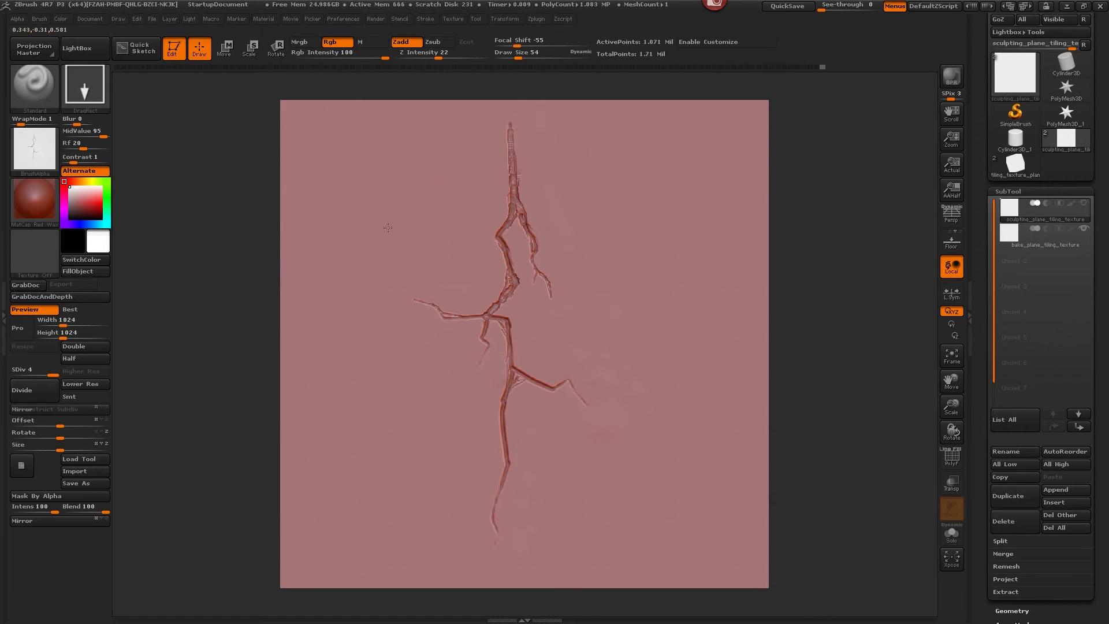
# Try crack stamps on both sides of the central crack in the plane's upper half, and undo them
pyautogui.moveTo(388, 228); pyautogui.dragTo(413, 122)
pyautogui.moveTo(619, 198)
pyautogui.mouseDown()
pyautogui.moveTo(630, 121)
pyautogui.moveTo(673, 157)
pyautogui.mouseUp()
pyautogui.moveTo(520, 171)
pyautogui.mouseDown()
pyautogui.moveTo(634, 159)
pyautogui.moveTo(690, 171)
pyautogui.mouseUp()
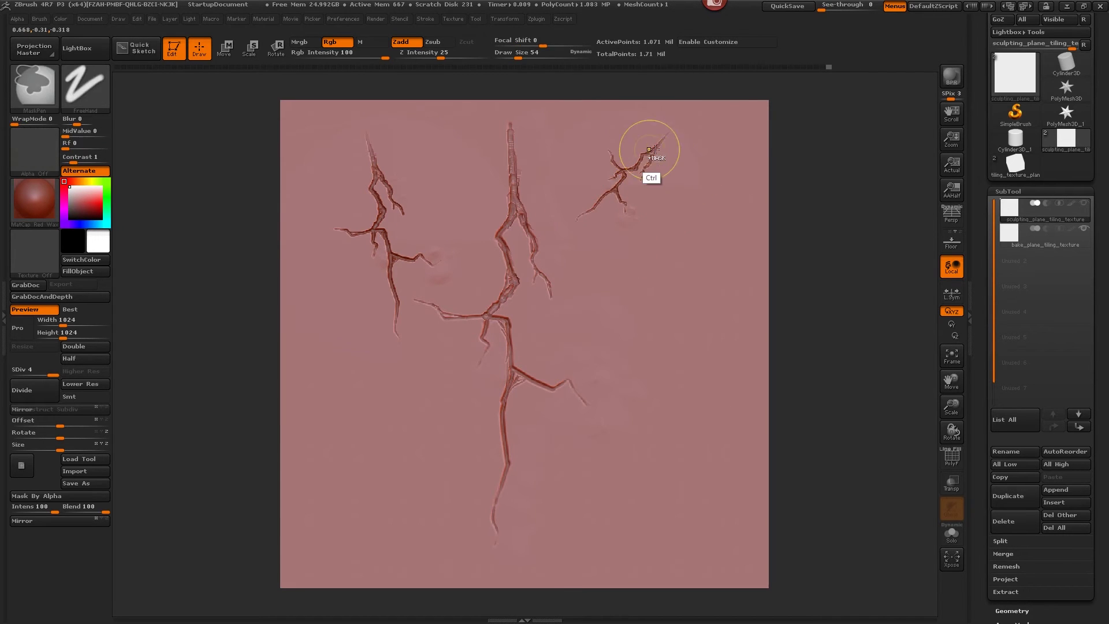
pyautogui.hotkey('ctrl', 'z')
pyautogui.hotkey('ctrl', 'z')
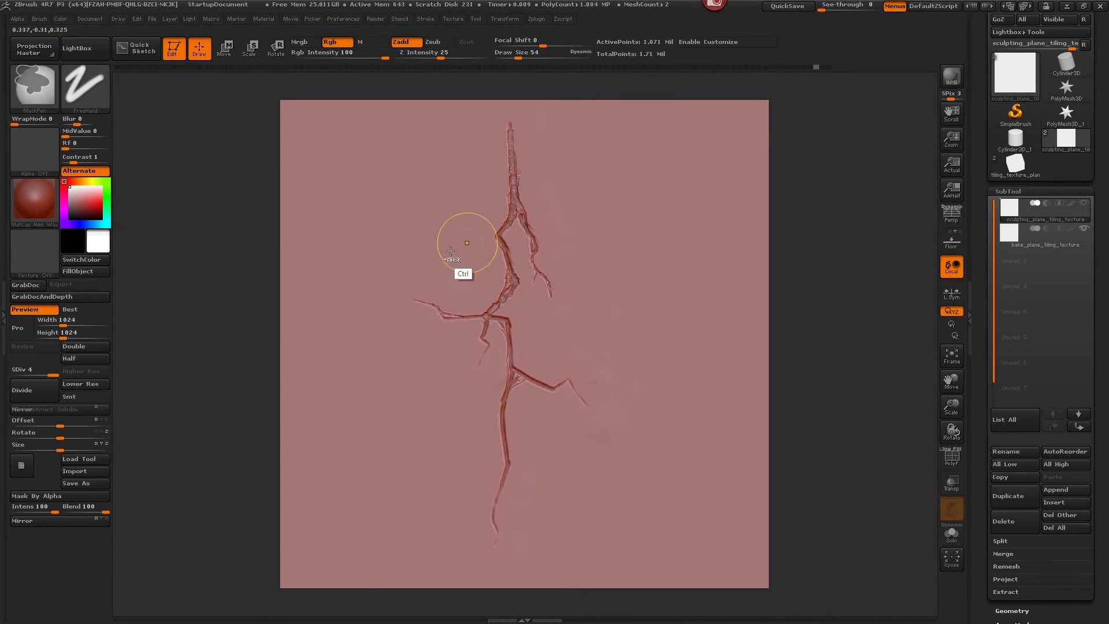
# Stamp the crack alpha at varied sizes and rotations around and across the central crack to build a branching crack network
pyautogui.moveTo(369, 287); pyautogui.dragTo(498, 324)
pyautogui.moveTo(588, 267); pyautogui.dragTo(533, 414)
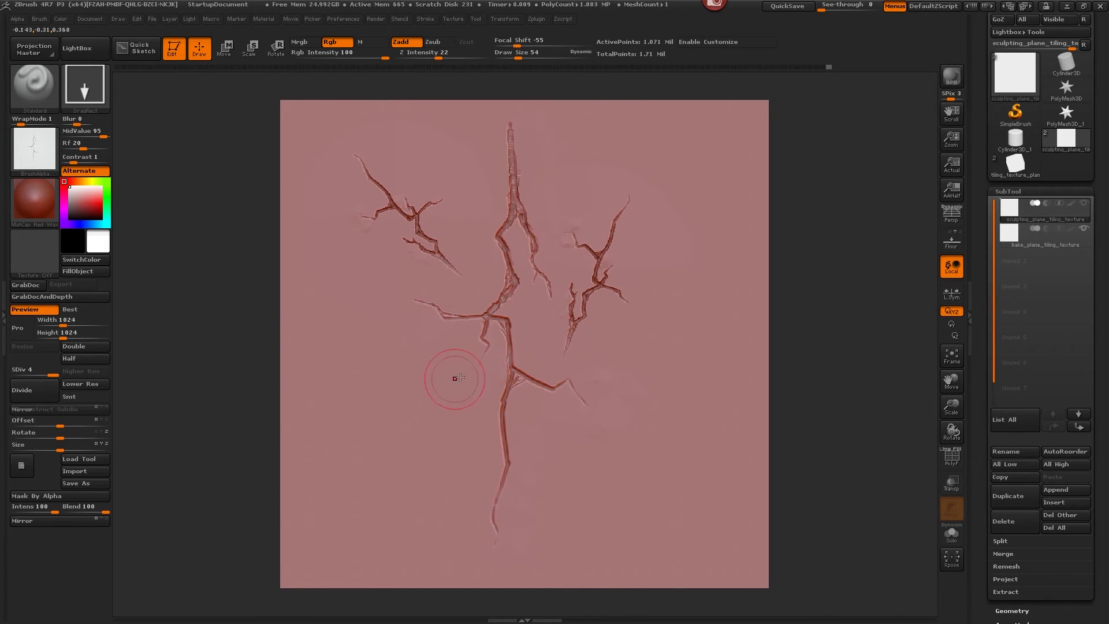
pyautogui.moveTo(456, 378); pyautogui.dragTo(517, 335)
pyautogui.moveTo(498, 246); pyautogui.dragTo(532, 269)
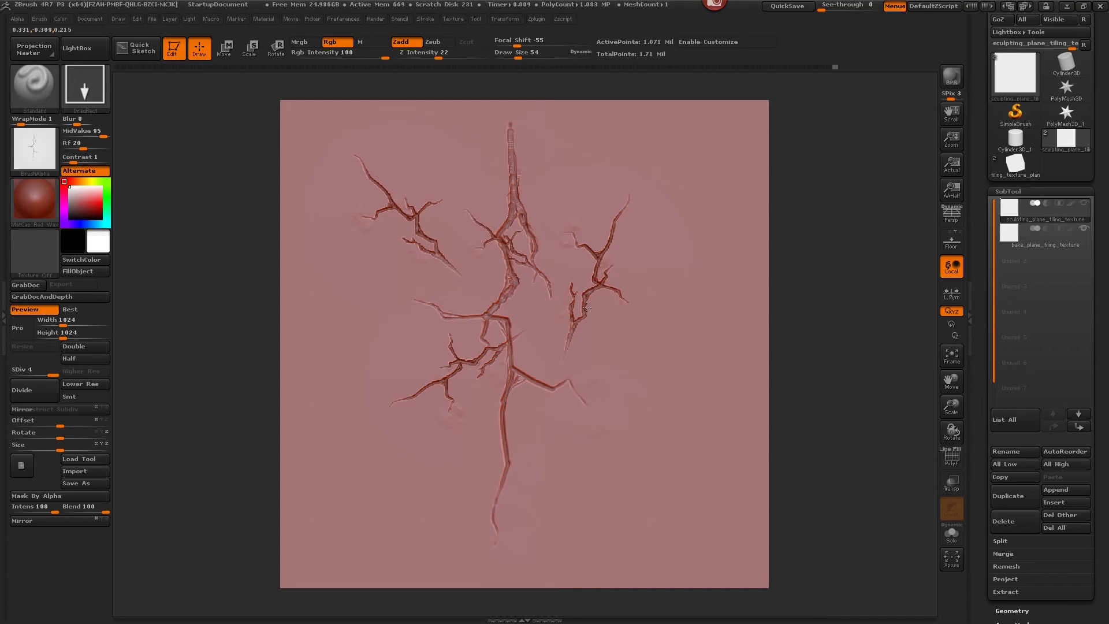
pyautogui.moveTo(533, 379); pyautogui.dragTo(453, 504)
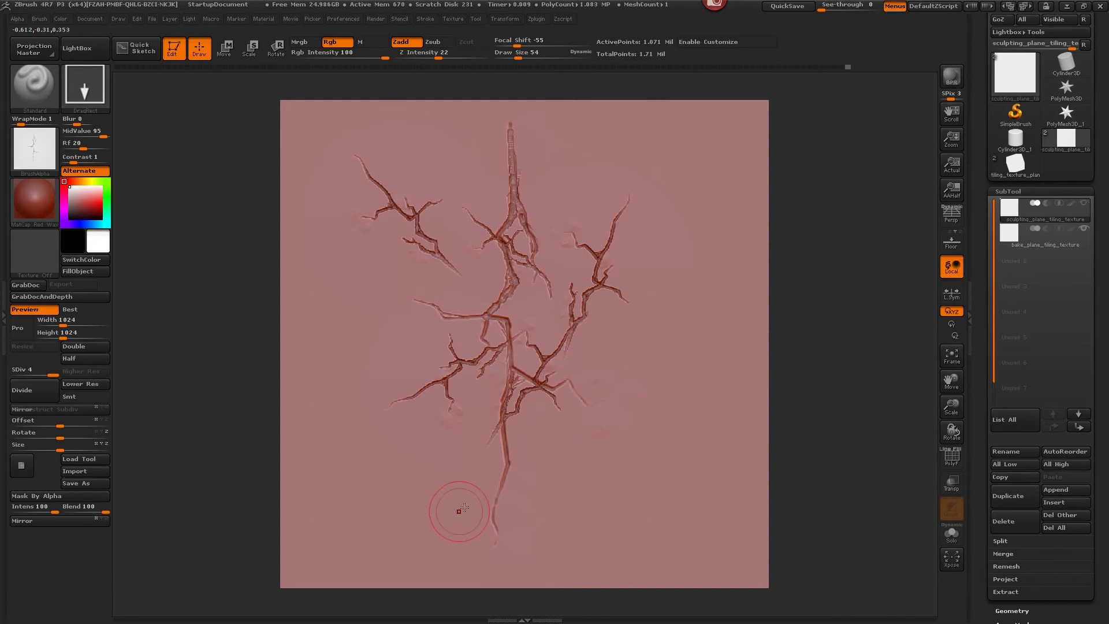
pyautogui.moveTo(541, 264); pyautogui.dragTo(556, 131)
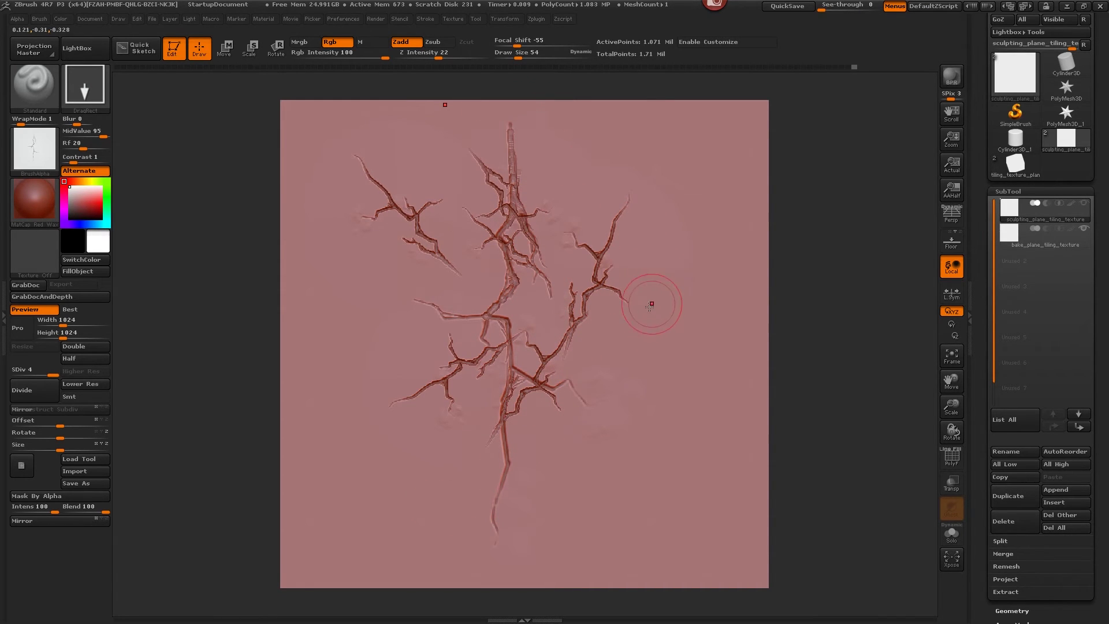
pyautogui.moveTo(438, 302); pyautogui.dragTo(462, 433)
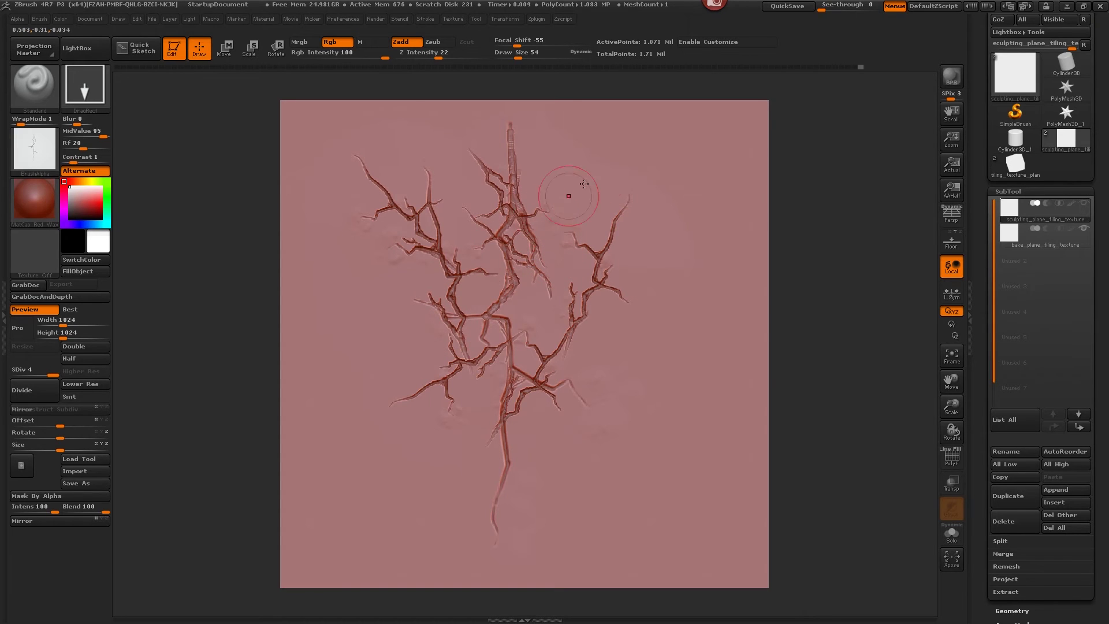
pyautogui.moveTo(601, 180); pyautogui.dragTo(582, 241)
# Capture the branching crack network from the document as a new alpha, try one stamp in the plane's upper-right area, and undo it
pyautogui.click(34, 149)
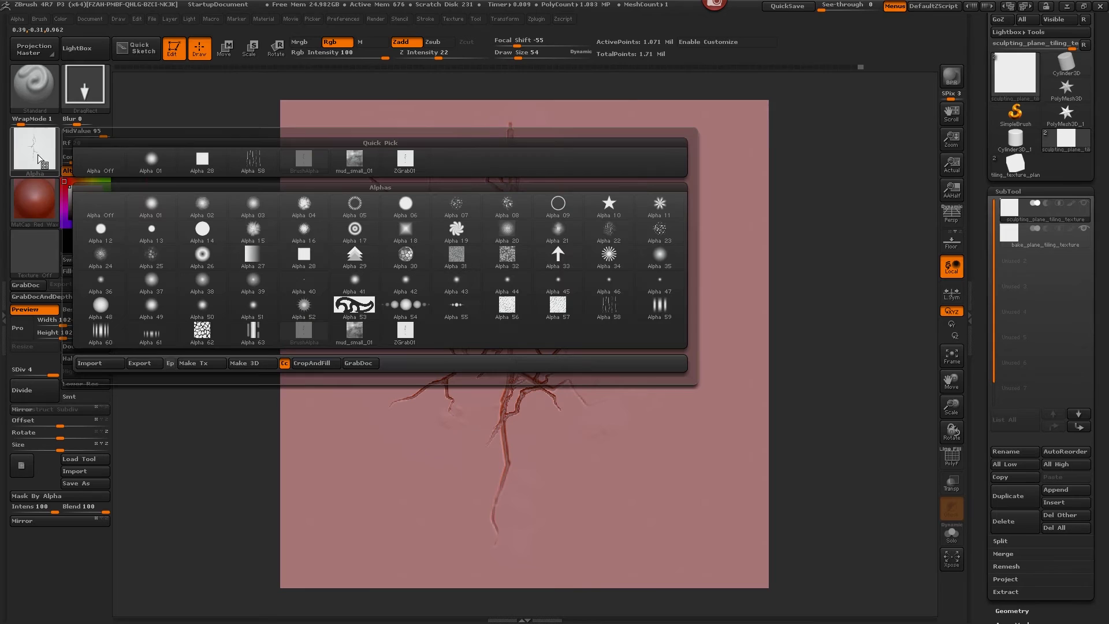
pyautogui.click(358, 364)
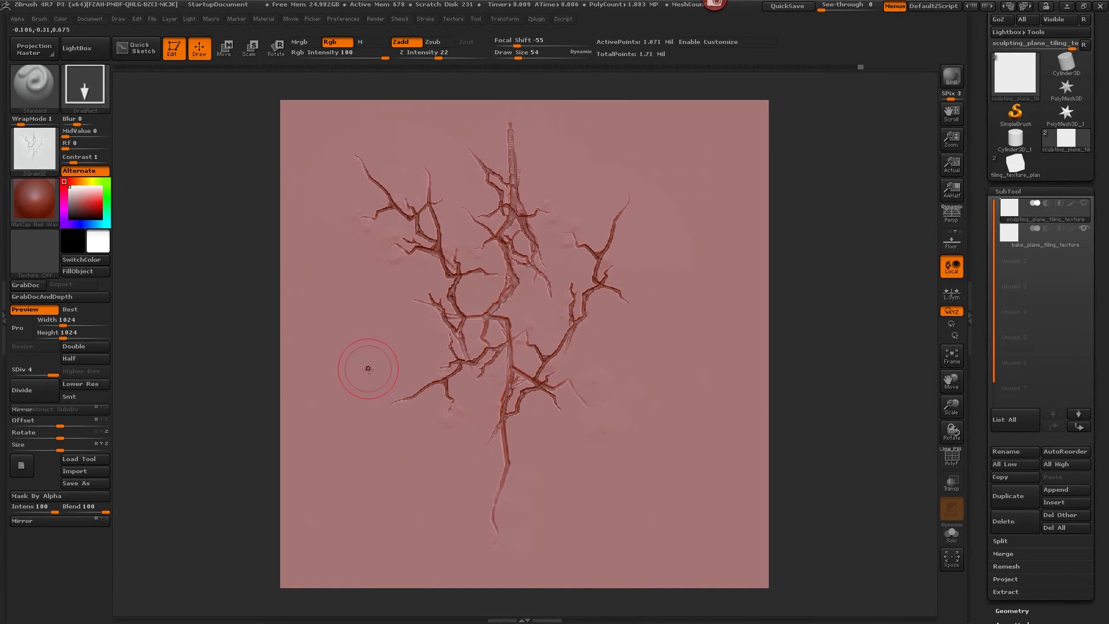
pyautogui.moveTo(669, 237); pyautogui.dragTo(655, 213)
pyautogui.moveTo(664, 293); pyautogui.dragTo(660, 292)
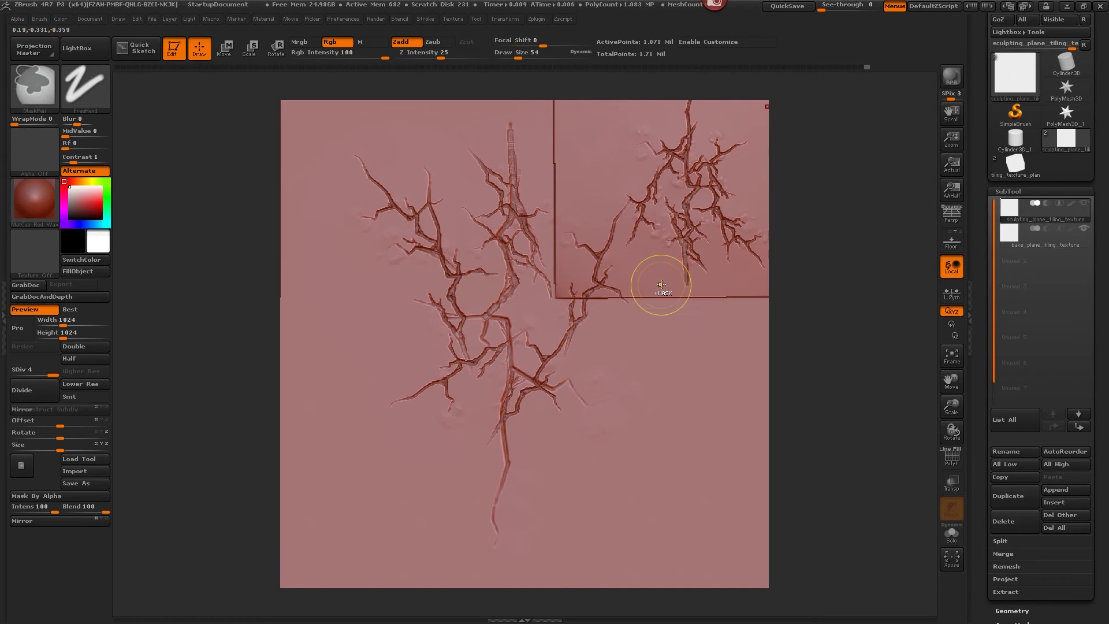
pyautogui.hotkey('ctrl', 'z')
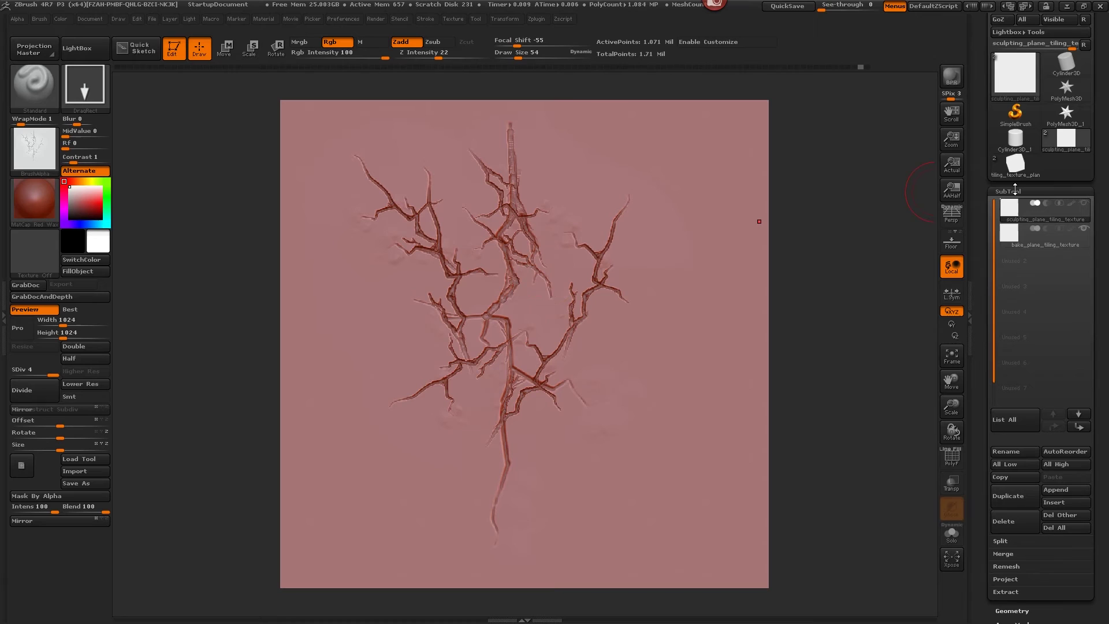
# Select the bake_plane_tiling_texture subtool and duplicate it
pyautogui.scroll(-4, 1019, 175)
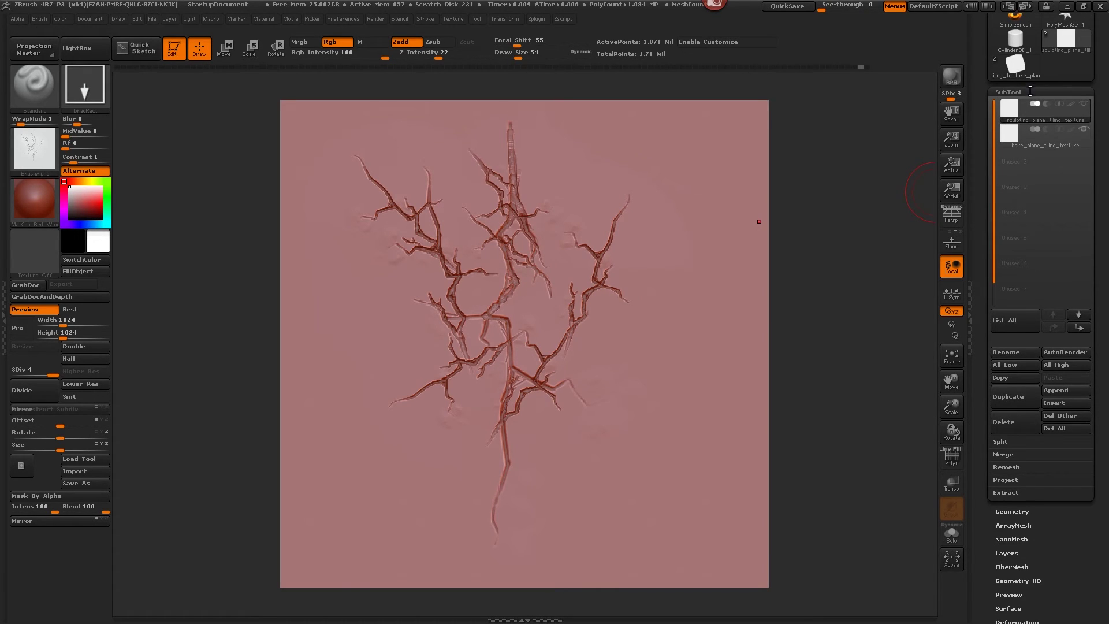
pyautogui.scroll(1, 1057, 216)
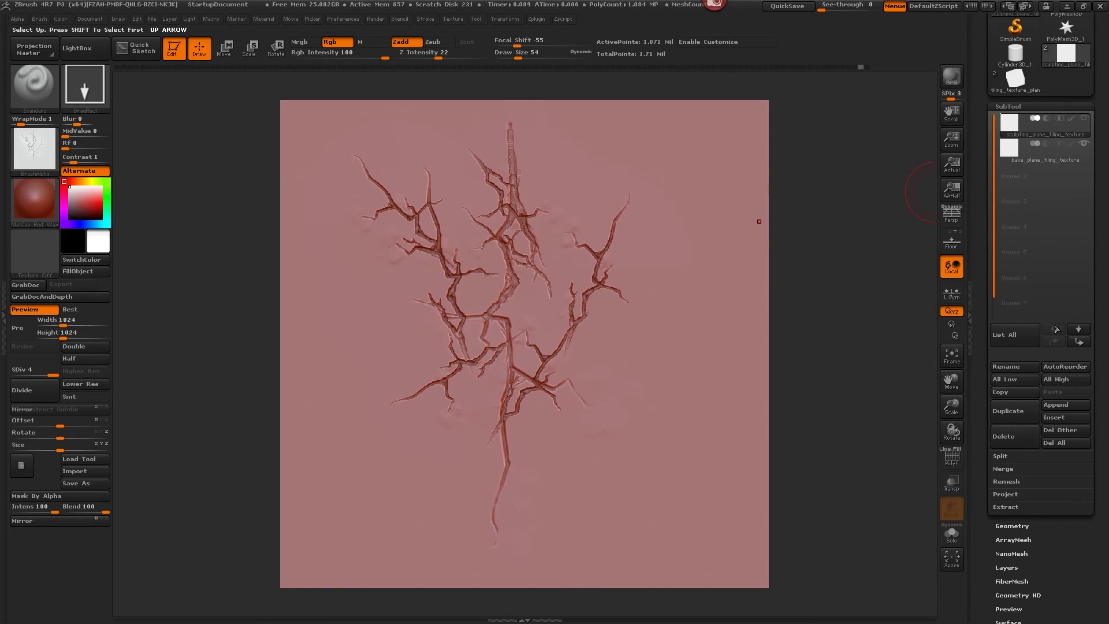
pyautogui.scroll(1, 1040, 101)
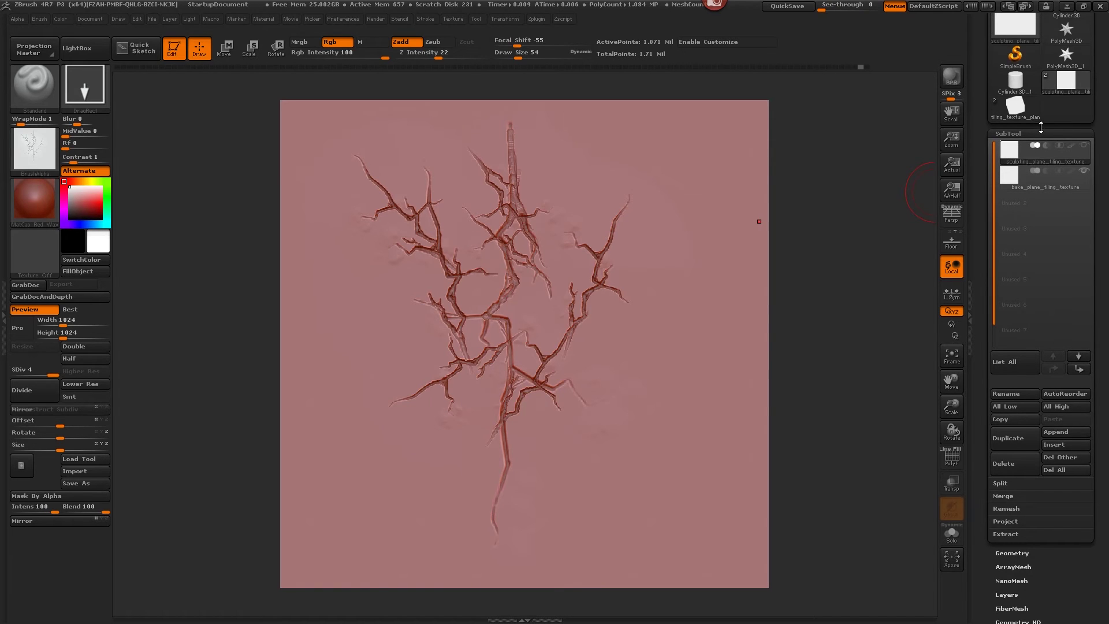
pyautogui.click(1020, 174)
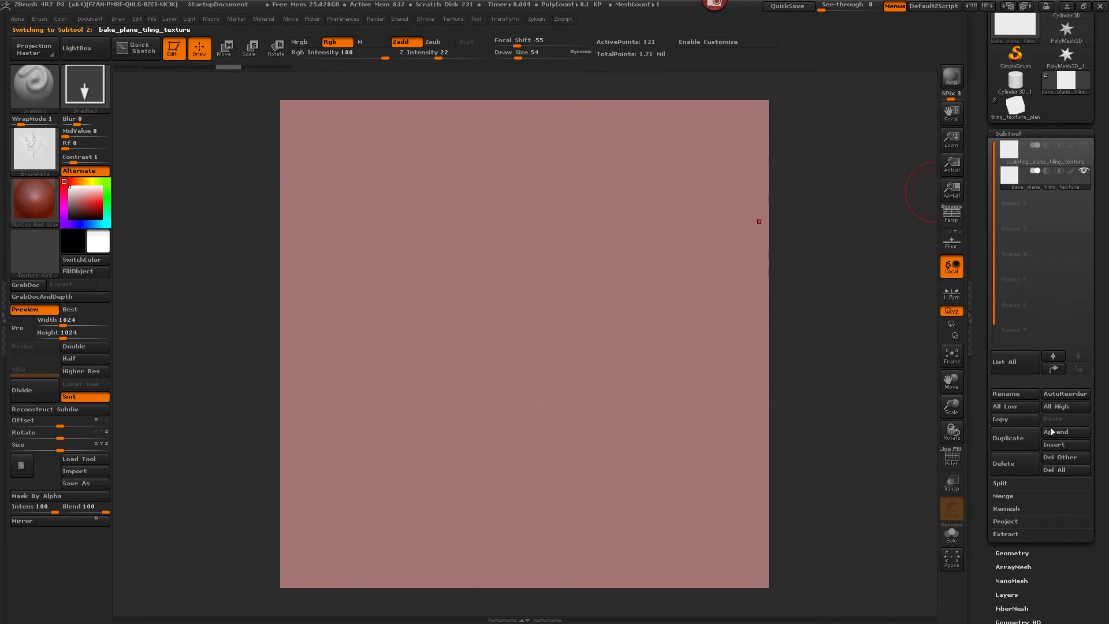
pyautogui.click(1028, 437)
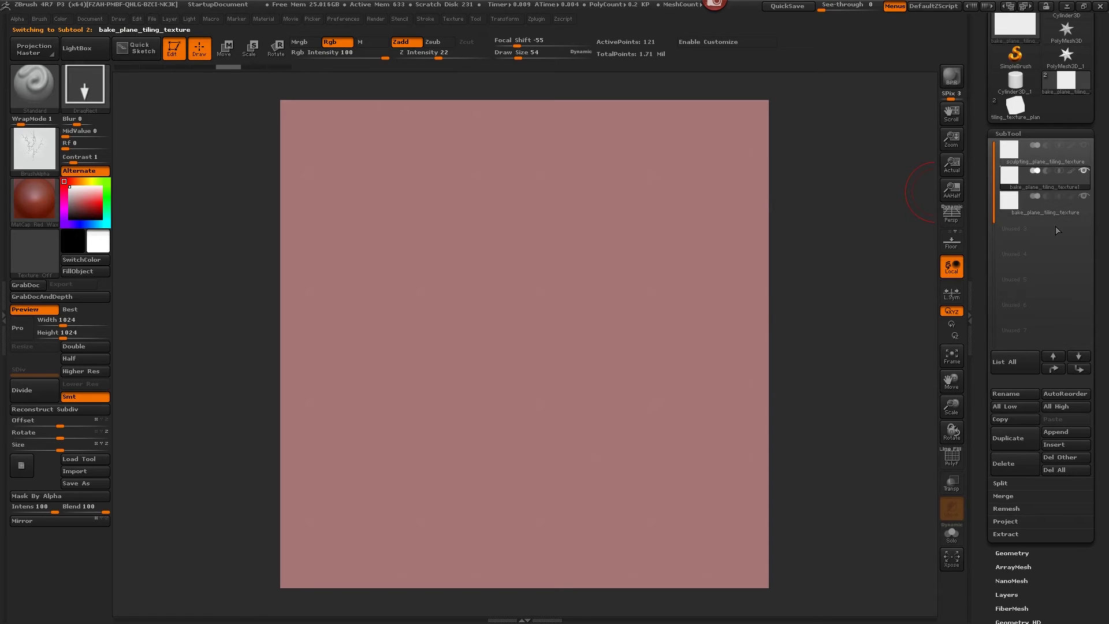
# Replace the duplicated bake plane subtool by importing rock_shapes_small01.OBJ from the zbrush Z-tools Rocks folder
pyautogui.moveTo(1053, 141); pyautogui.dragTo(1072, 266)
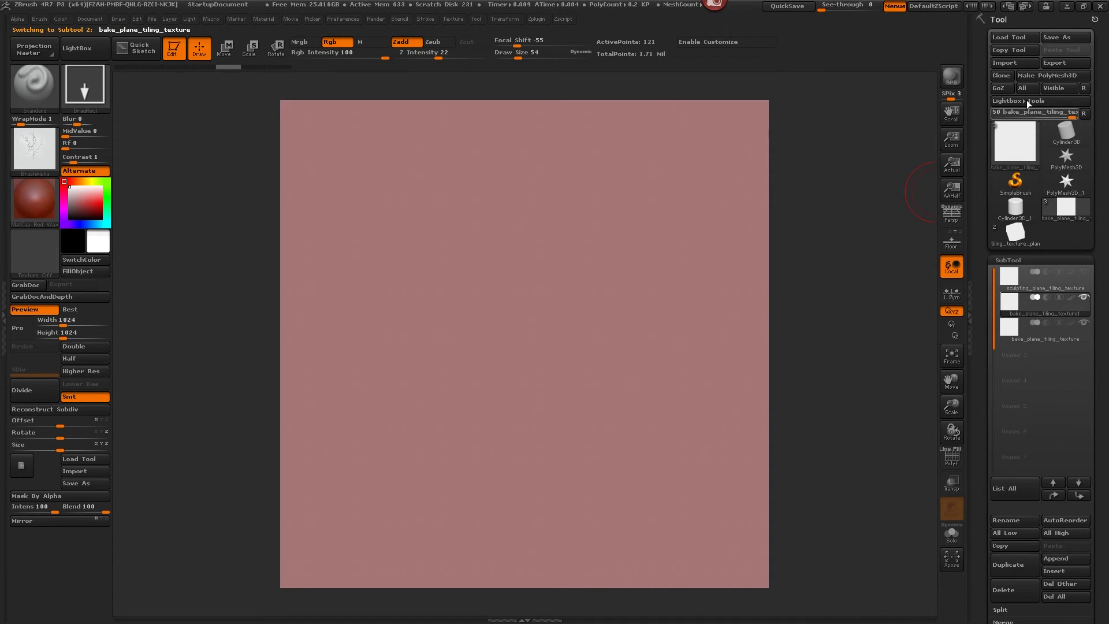
pyautogui.click(1023, 336)
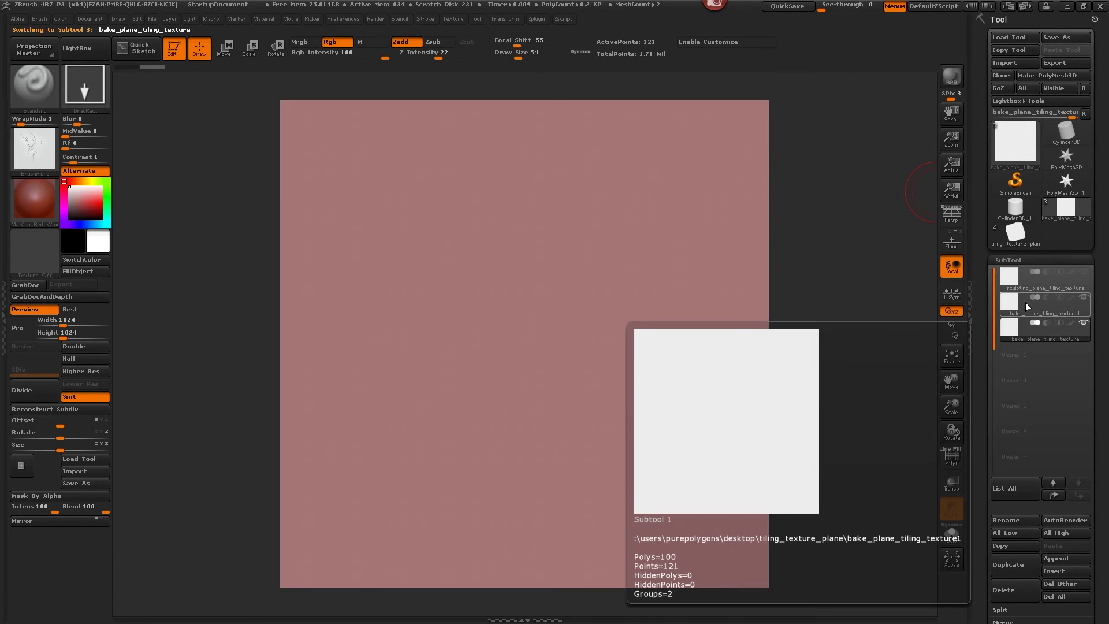
pyautogui.click(1020, 295)
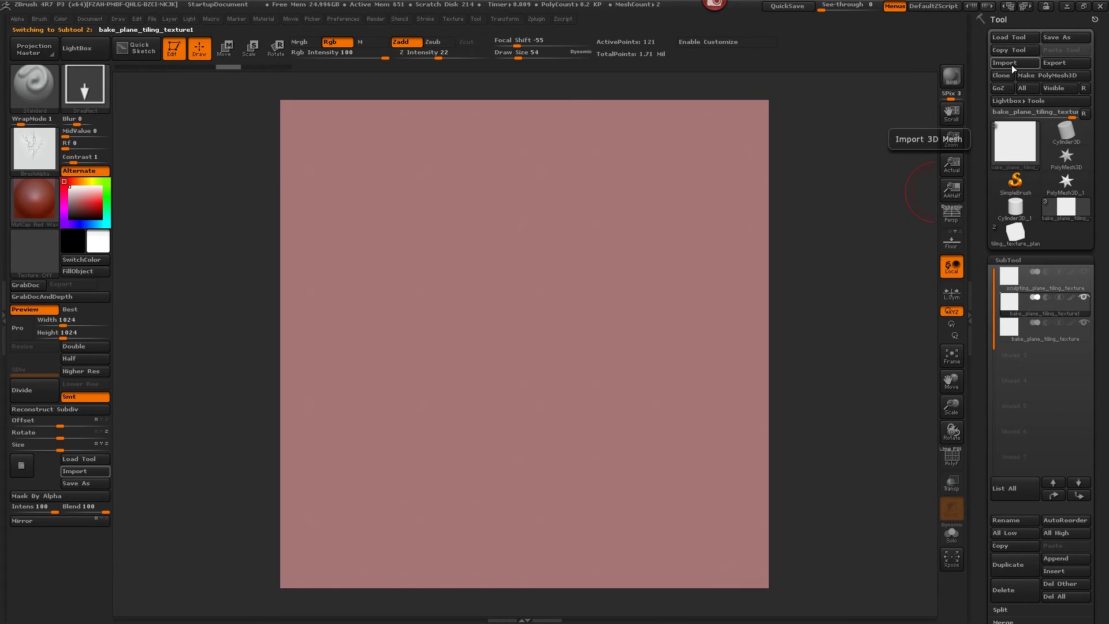
pyautogui.click(1010, 63)
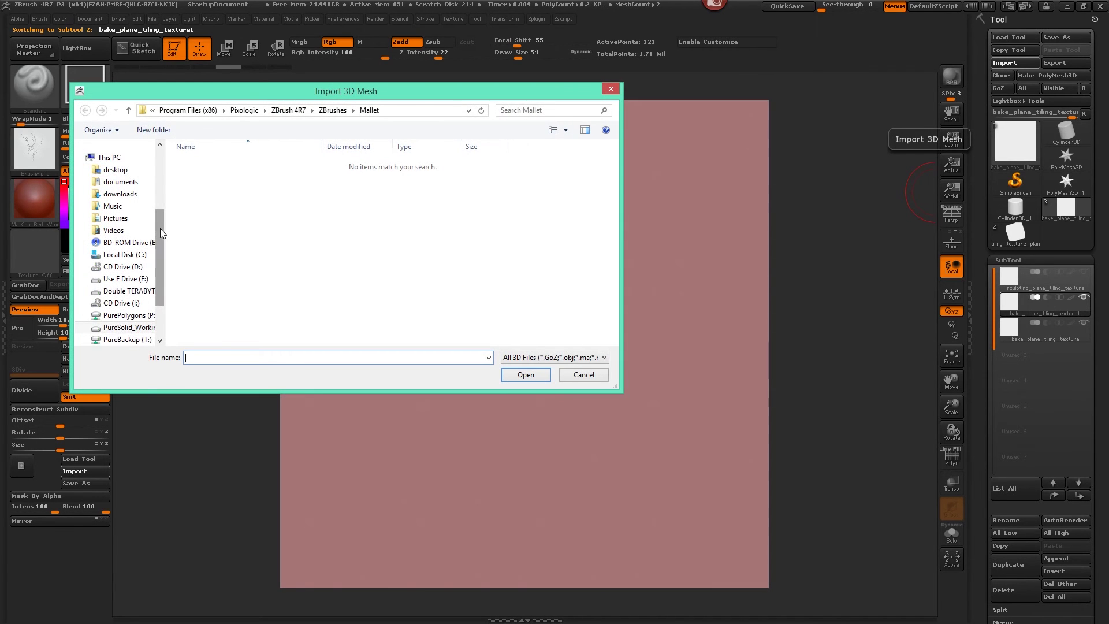
pyautogui.scroll(3, 162, 231)
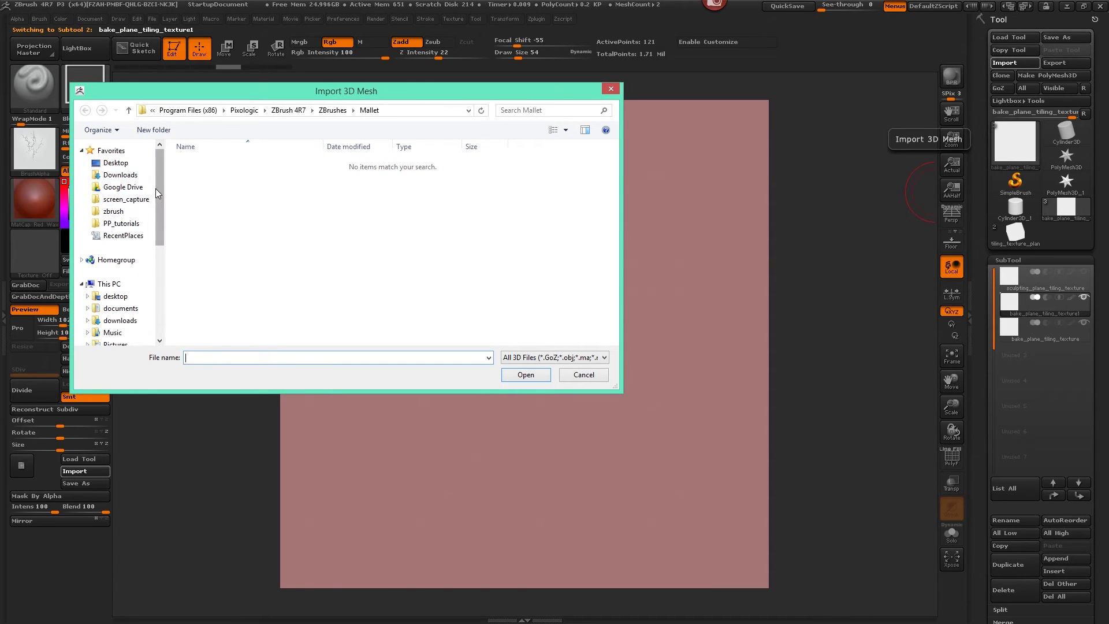
pyautogui.click(115, 212)
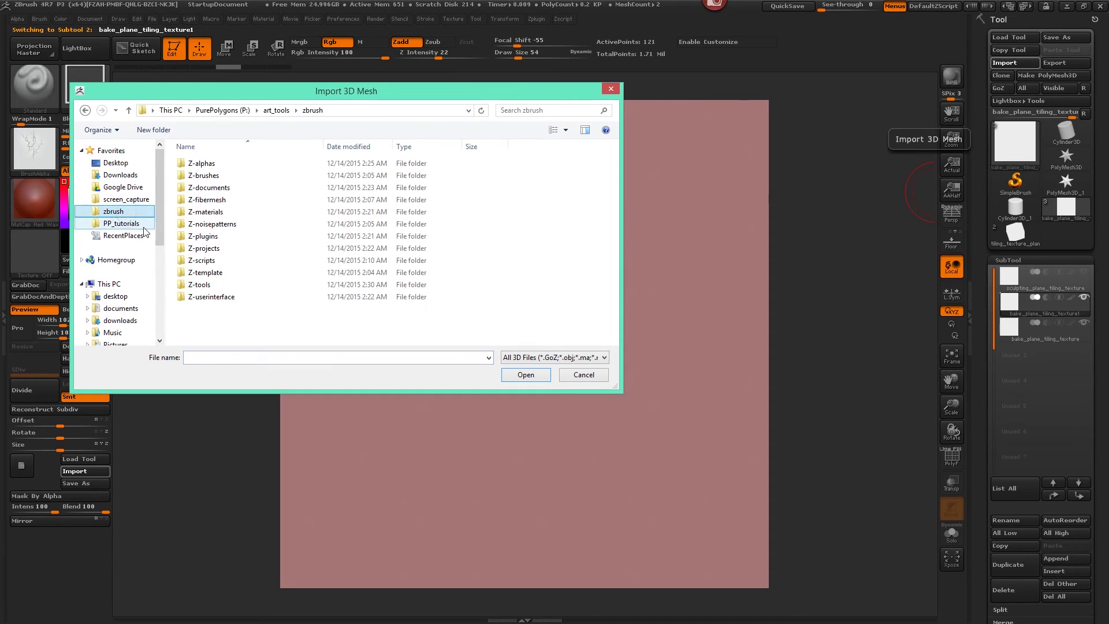
pyautogui.doubleClick(227, 285)
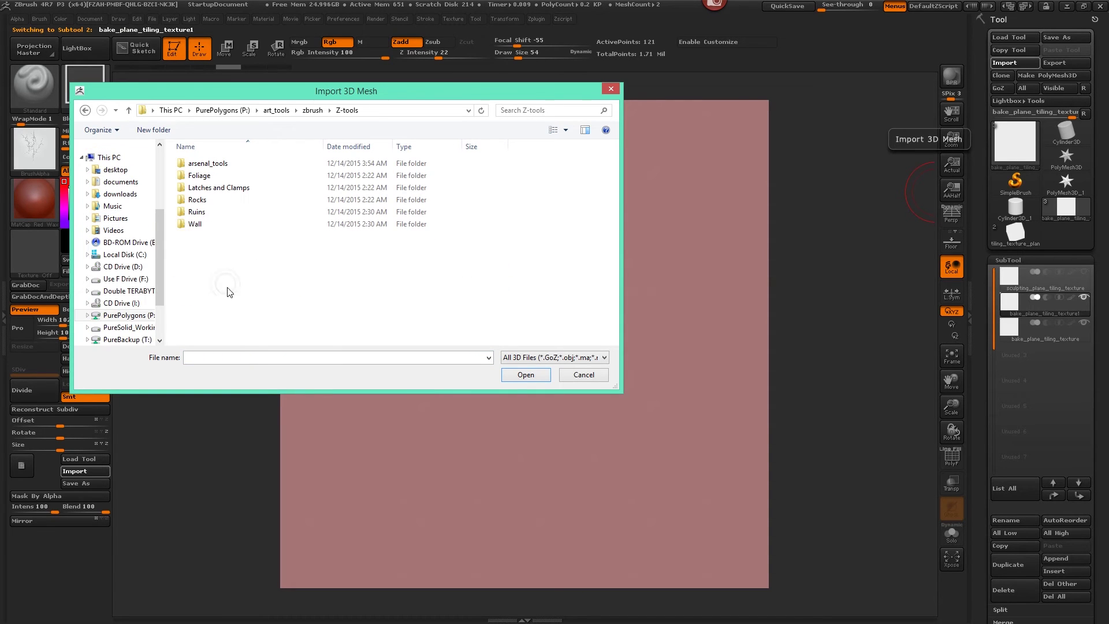
pyautogui.doubleClick(199, 201)
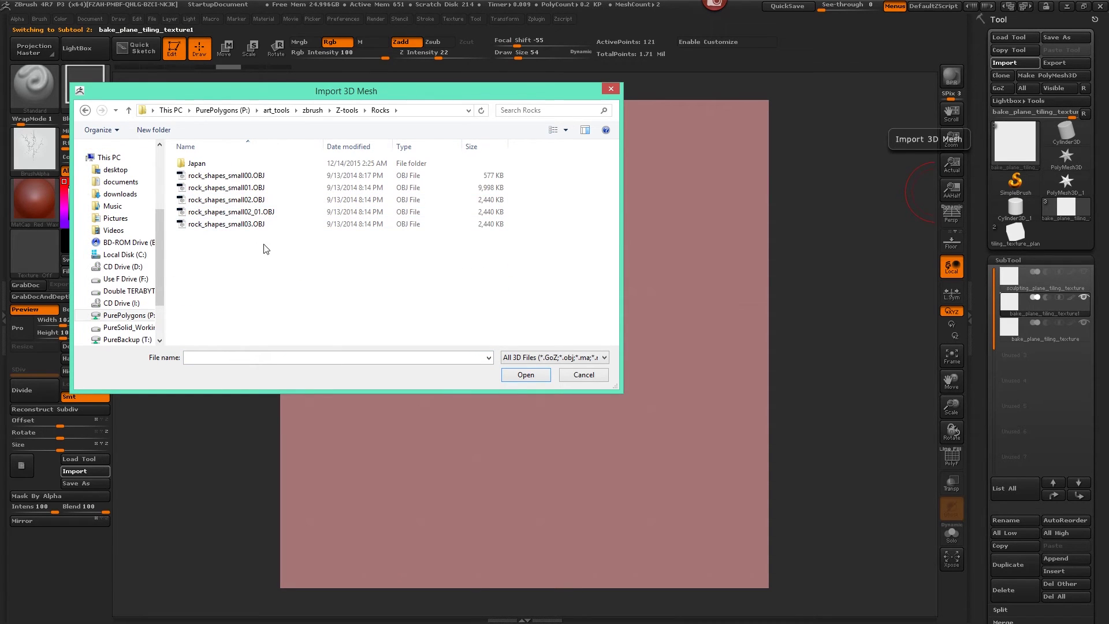
pyautogui.doubleClick(255, 188)
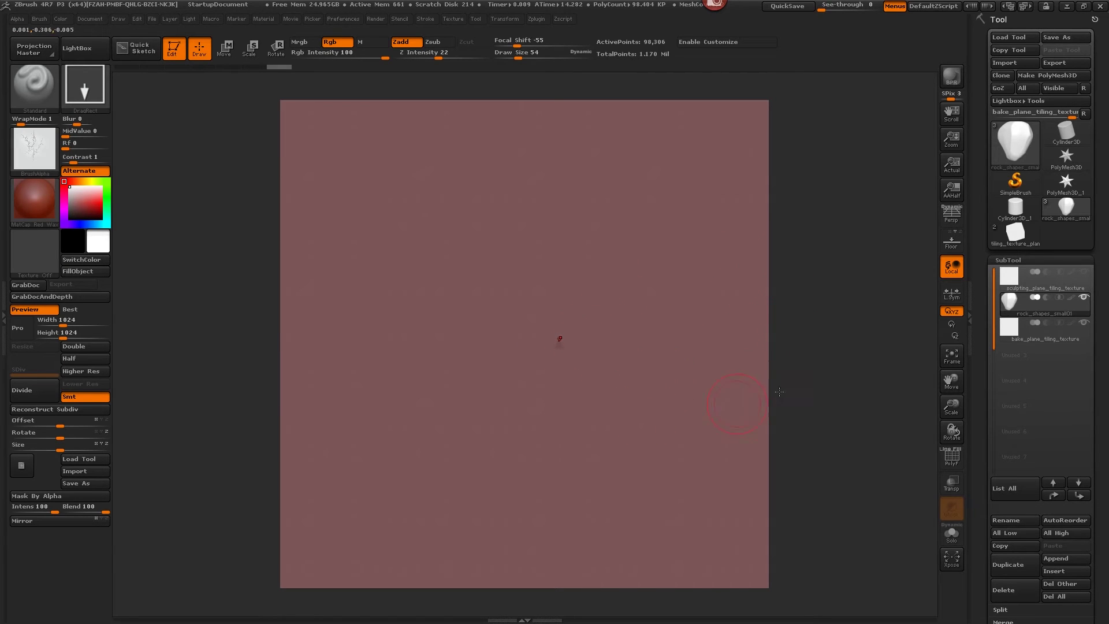
# Enlarge the imported rock with the Size deformation to about one ninth of the plane's width
pyautogui.click(1027, 260)
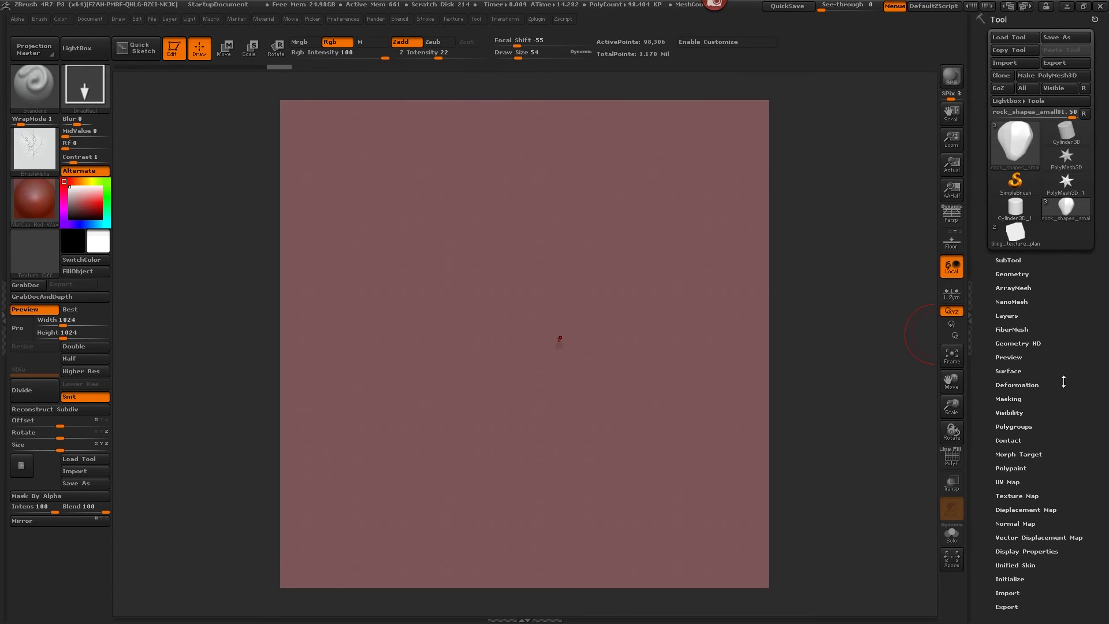
pyautogui.moveTo(1063, 382); pyautogui.dragTo(1030, 336)
pyautogui.click(1030, 336)
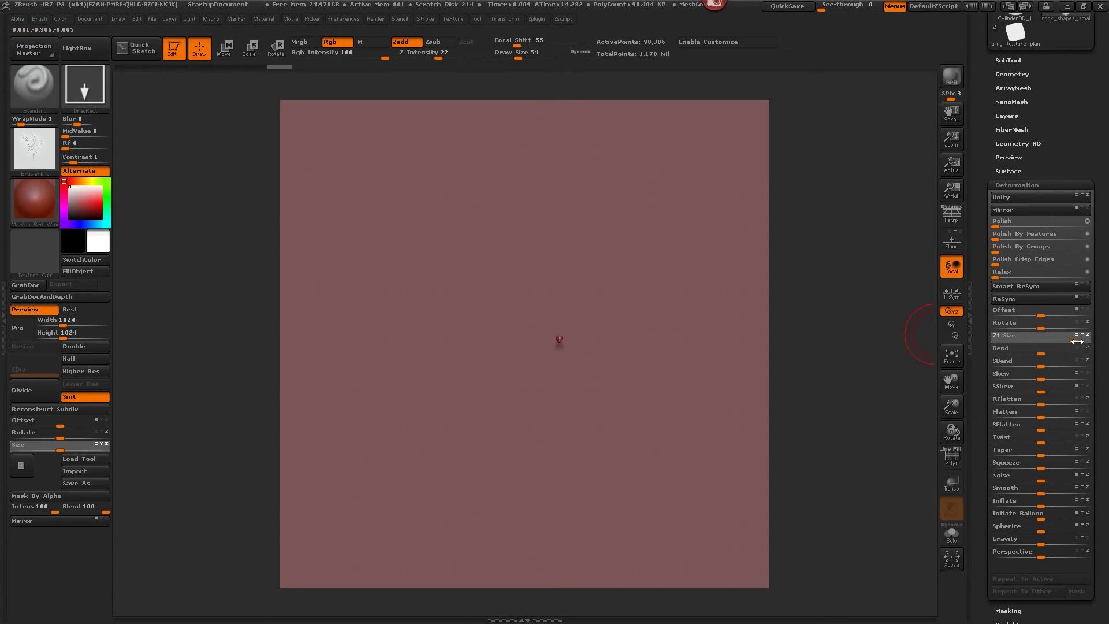
pyautogui.moveTo(1099, 342); pyautogui.dragTo(1061, 339)
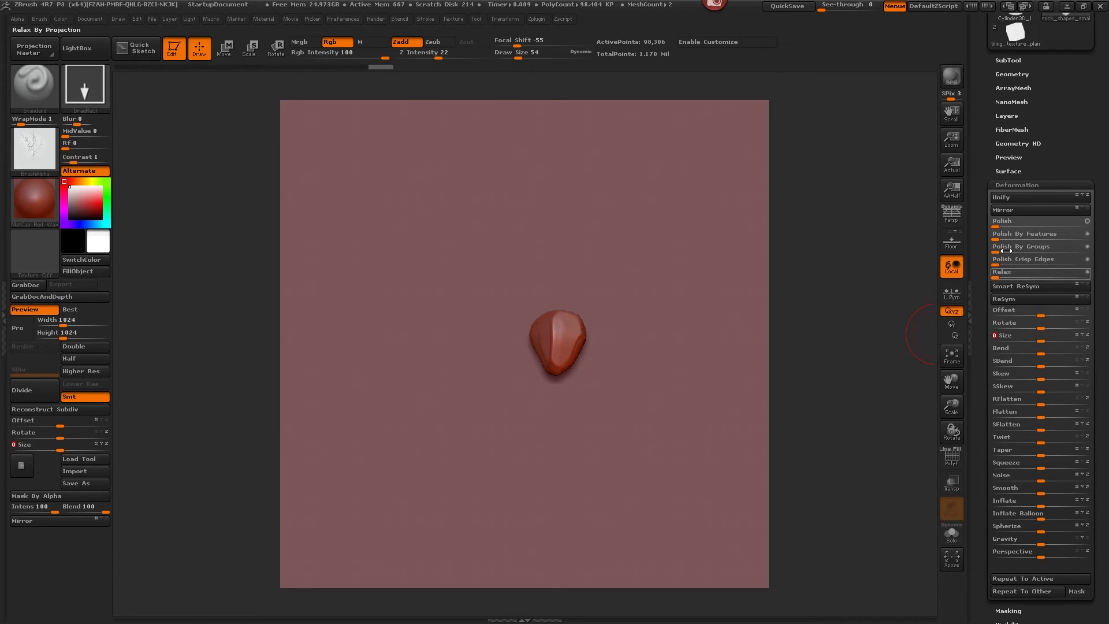
# Move the rock_shapes_small01 subtool above the sculpting plane to the start of the subtool list
pyautogui.click(1035, 181)
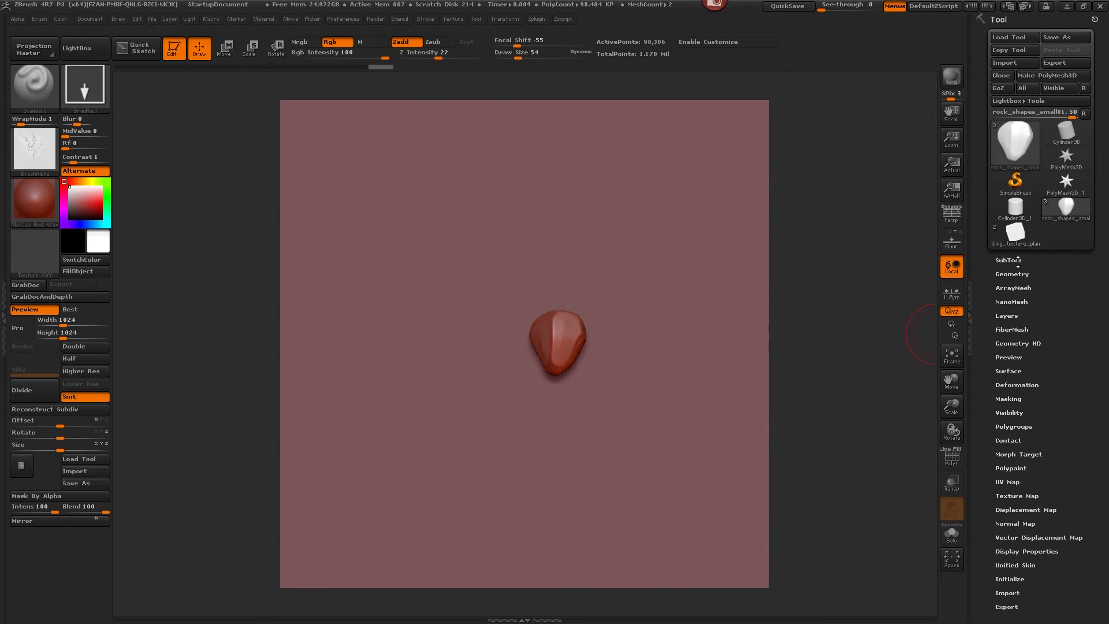
pyautogui.click(1018, 261)
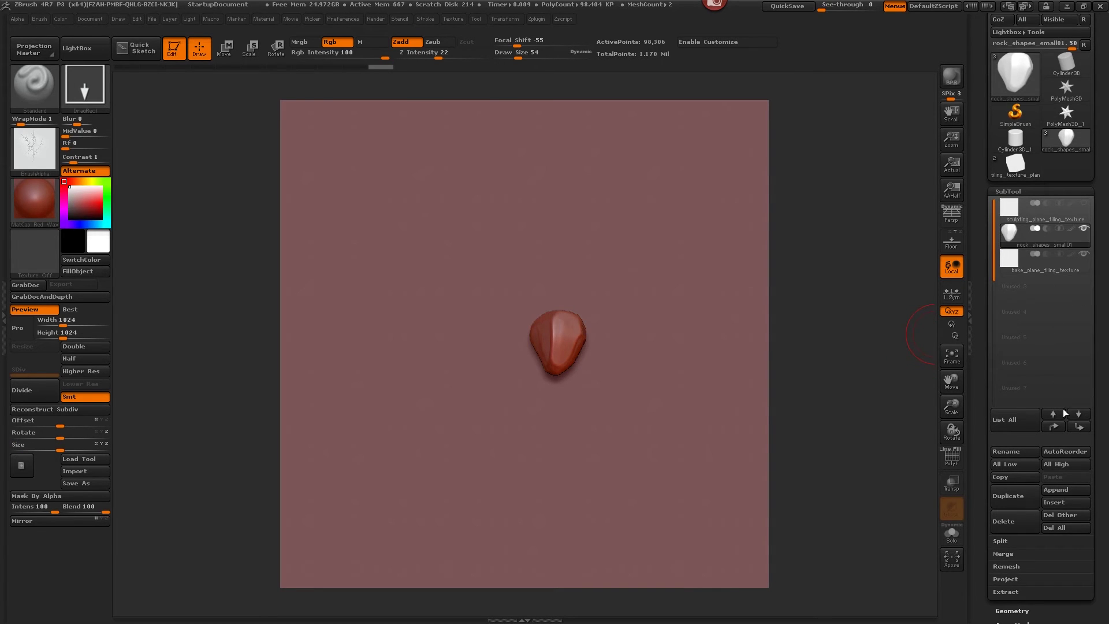
pyautogui.click(1055, 425)
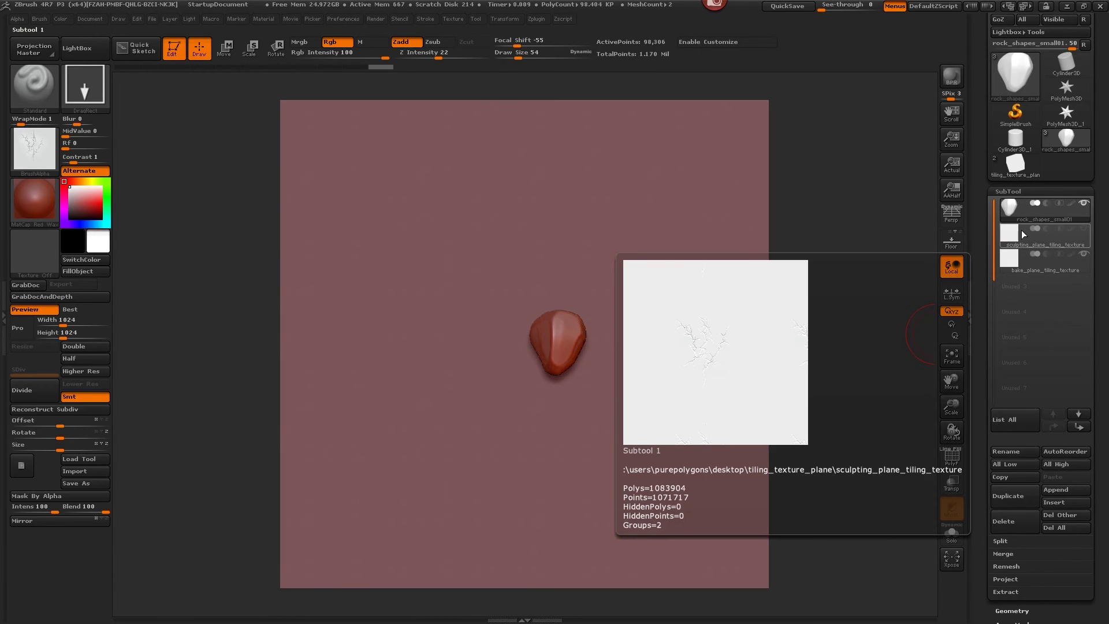
# Make the sculpting plane subtool visible so its cracks show together with the imported rock
pyautogui.click(1085, 230)
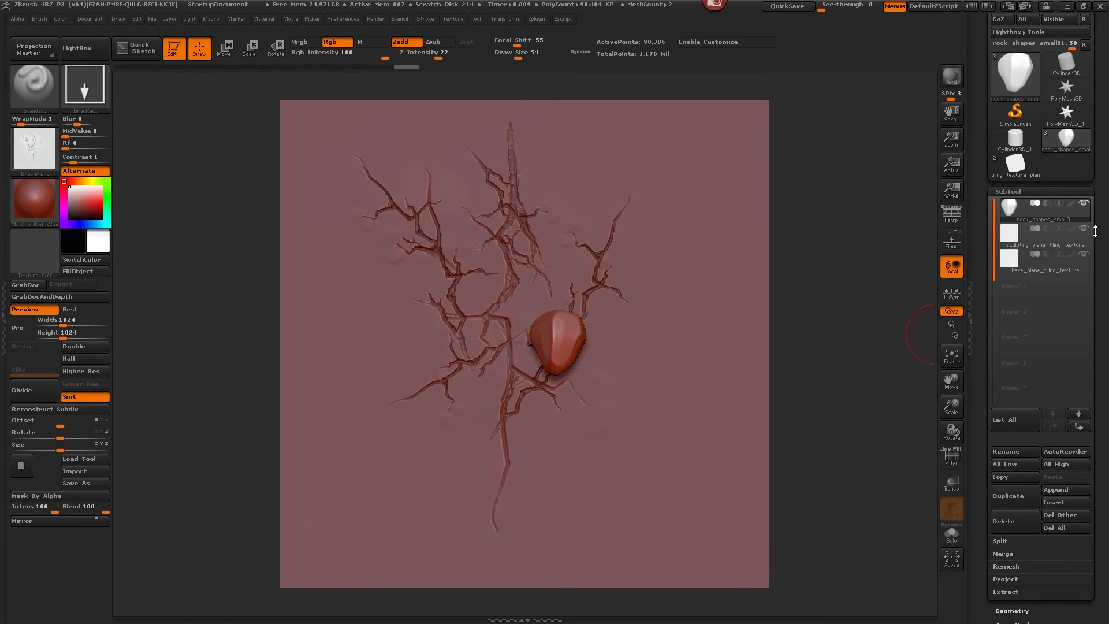
pyautogui.click(1032, 191)
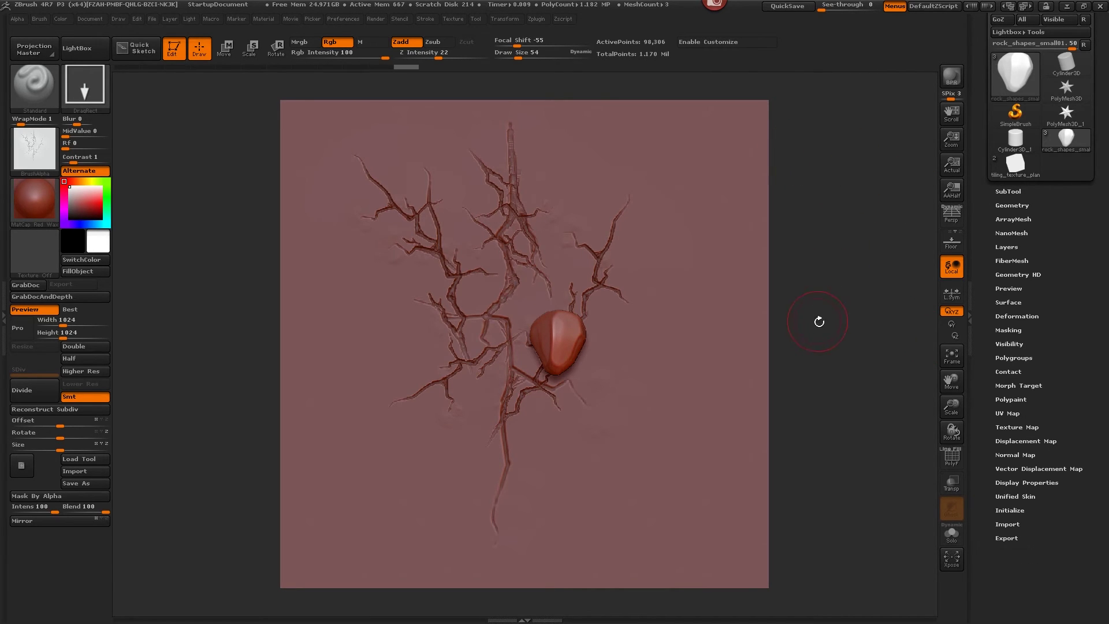
pyautogui.moveTo(819, 322)
pyautogui.mouseDown()
pyautogui.moveTo(800, 305)
pyautogui.moveTo(814, 296)
pyautogui.moveTo(829, 327)
pyautogui.moveTo(819, 331)
pyautogui.moveTo(825, 319)
pyautogui.mouseUp()
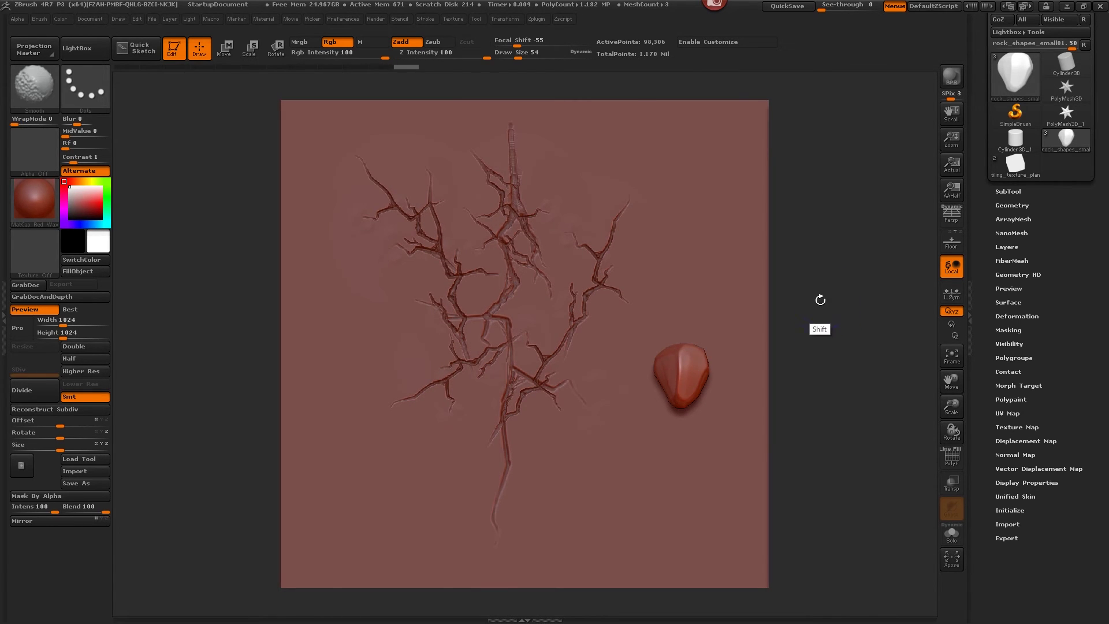
pyautogui.moveTo(819, 314)
pyautogui.mouseDown()
pyautogui.moveTo(821, 248)
pyautogui.moveTo(819, 298)
pyautogui.mouseUp()
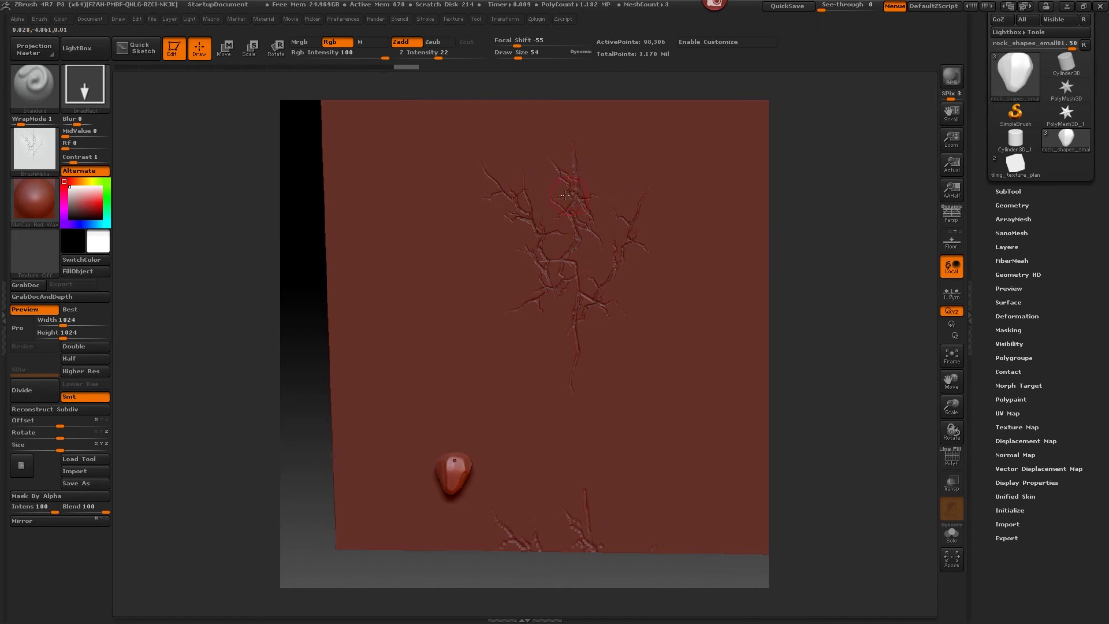
# Use the Transpose Move tool to shift the imported rock across the empty space toward the two planes
pyautogui.click(224, 48)
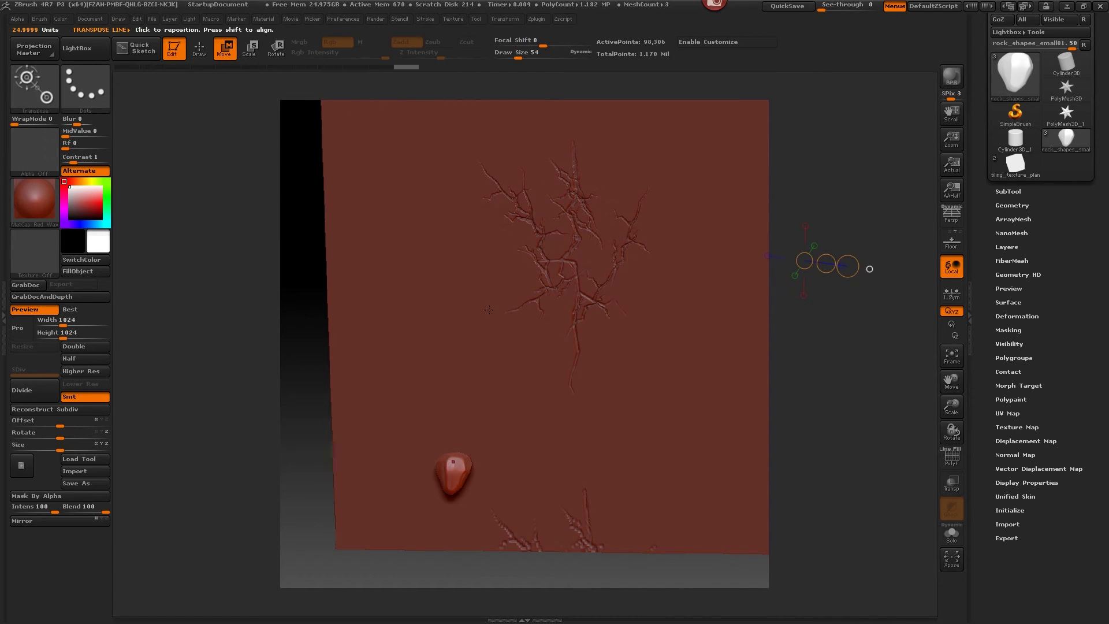
pyautogui.moveTo(457, 470)
pyautogui.mouseDown()
pyautogui.moveTo(497, 470)
pyautogui.moveTo(522, 493)
pyautogui.moveTo(501, 457)
pyautogui.moveTo(600, 314)
pyautogui.mouseUp()
pyautogui.moveTo(768, 272); pyautogui.dragTo(750, 320)
pyautogui.keyDown('alt'); pyautogui.moveTo(802, 348); pyautogui.dragTo(812, 239); pyautogui.keyUp('alt')
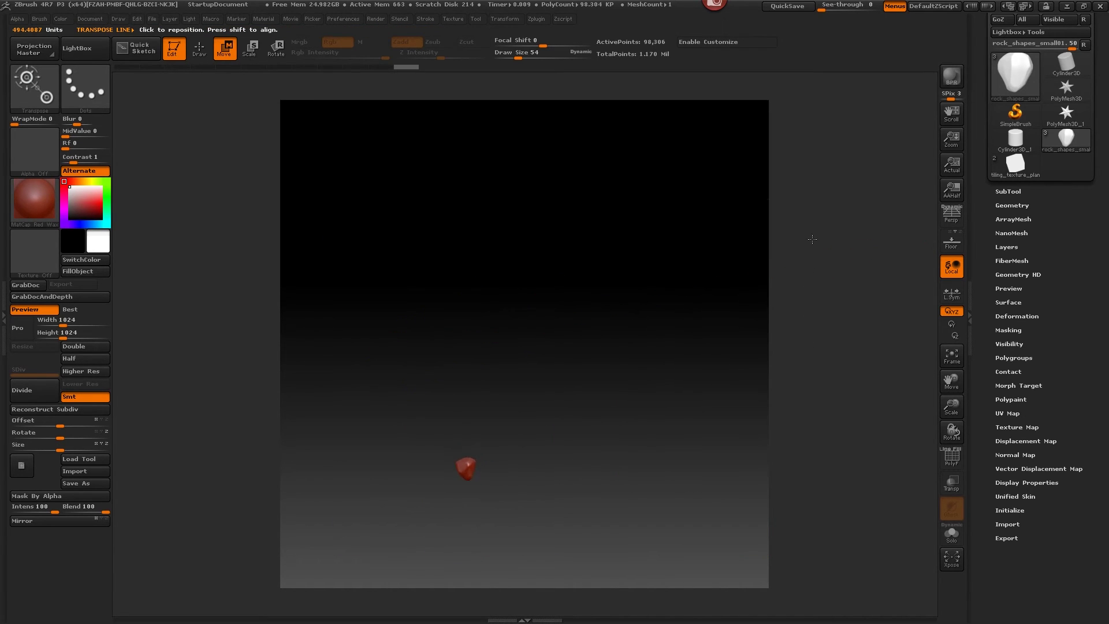
pyautogui.hotkey('ctrl', 'z')
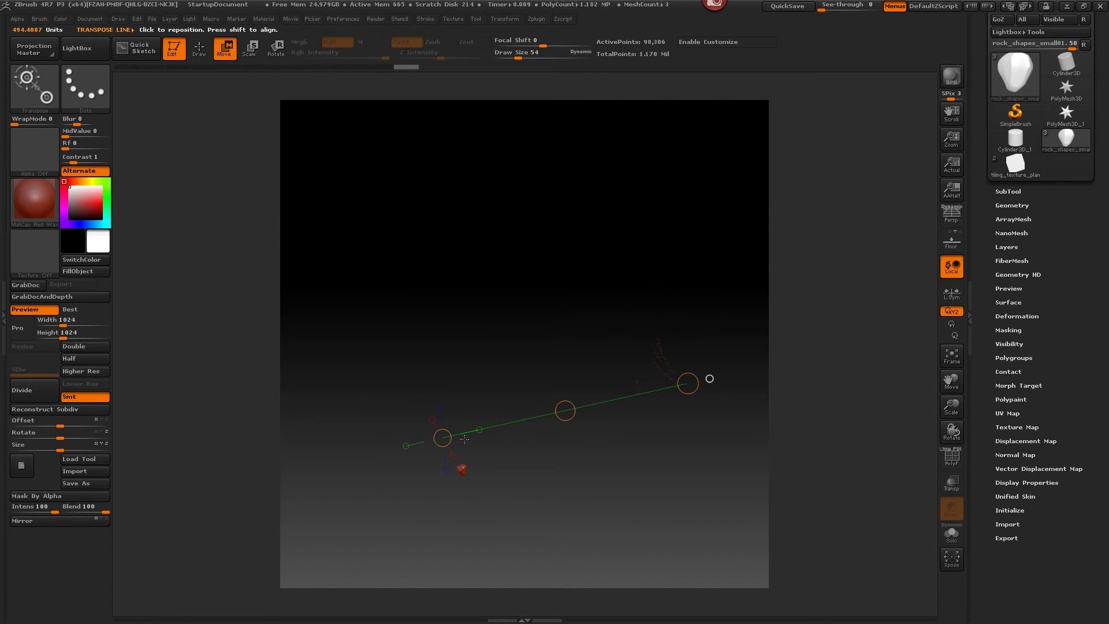
pyautogui.moveTo(566, 411); pyautogui.dragTo(565, 412)
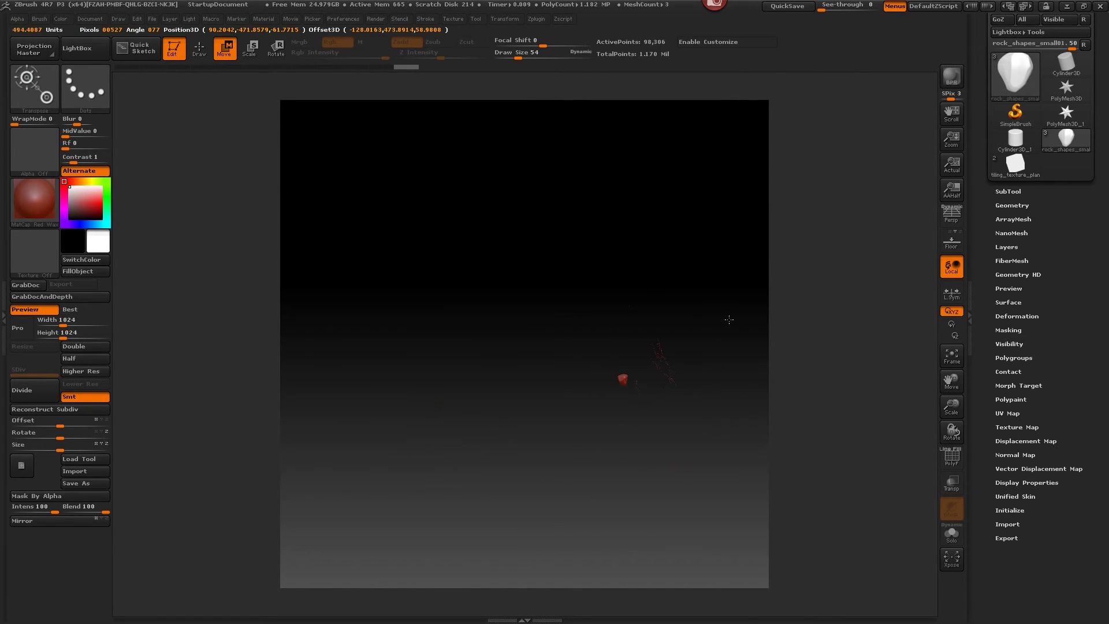
# Position the rock over the middle of the sculpting plane near the cracks, then pull it against the plane's surface
pyautogui.moveTo(806, 347); pyautogui.dragTo(887, 320)
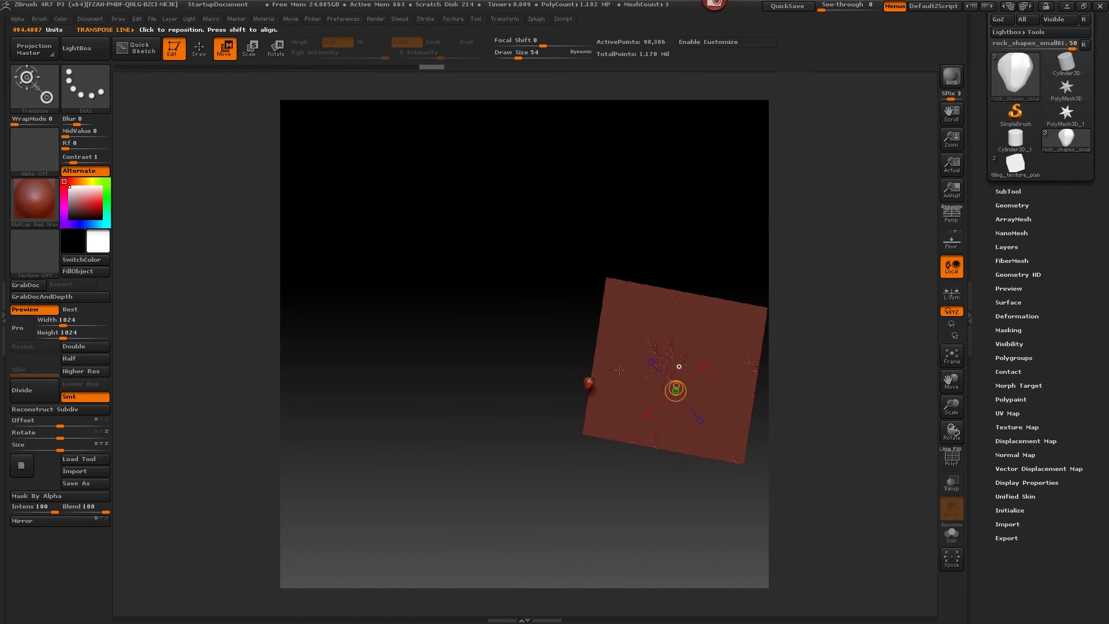
pyautogui.moveTo(589, 382); pyautogui.dragTo(663, 380)
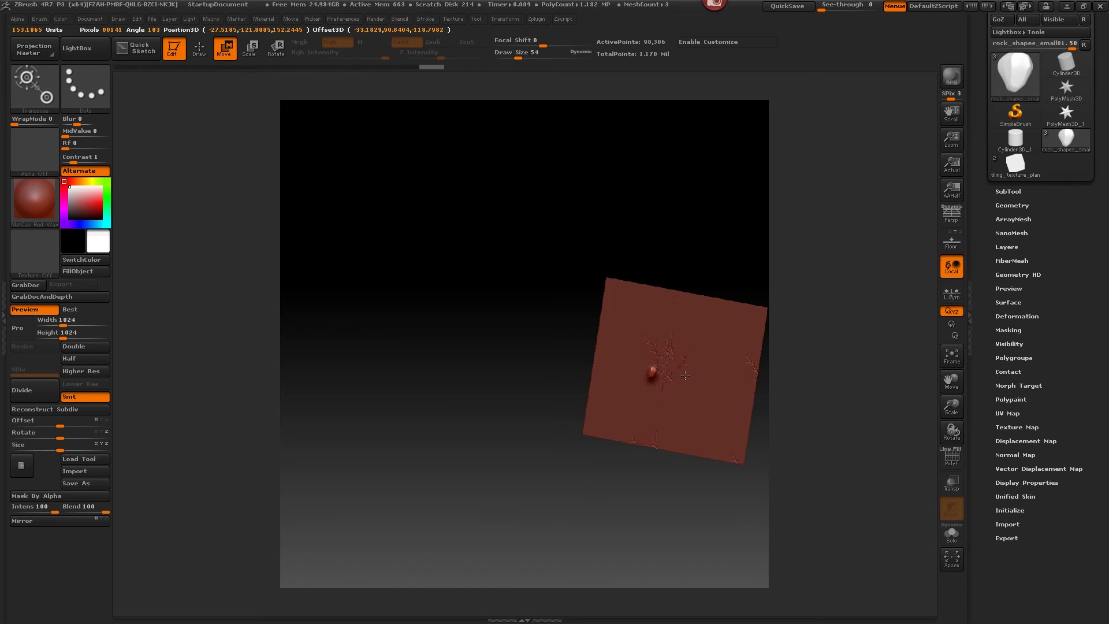
pyautogui.moveTo(817, 331); pyautogui.dragTo(779, 341)
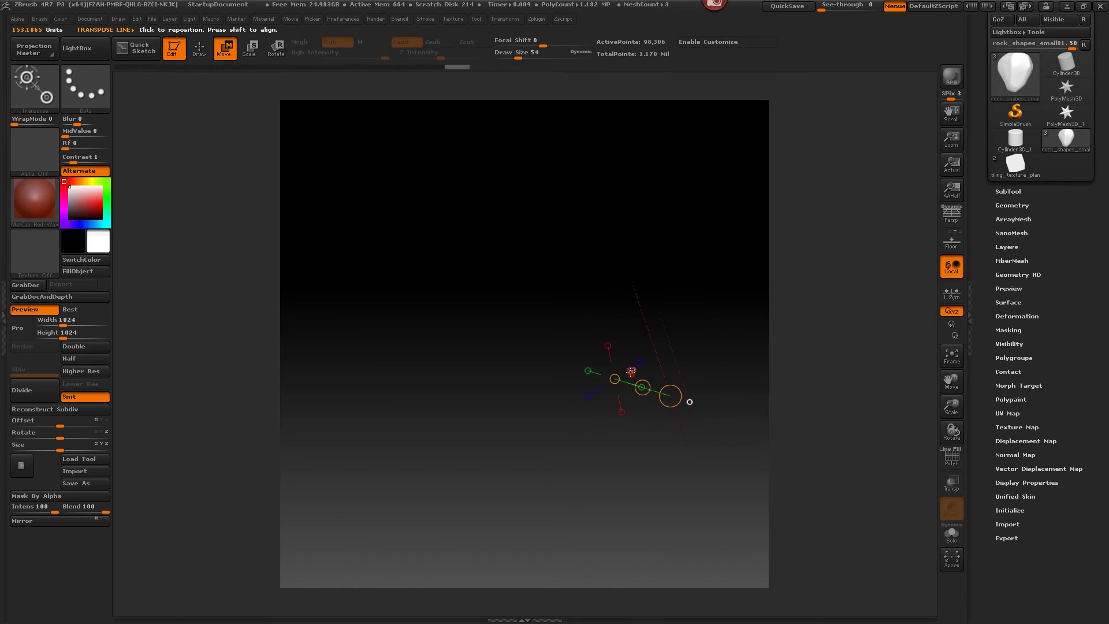
pyautogui.moveTo(632, 372); pyautogui.dragTo(663, 361)
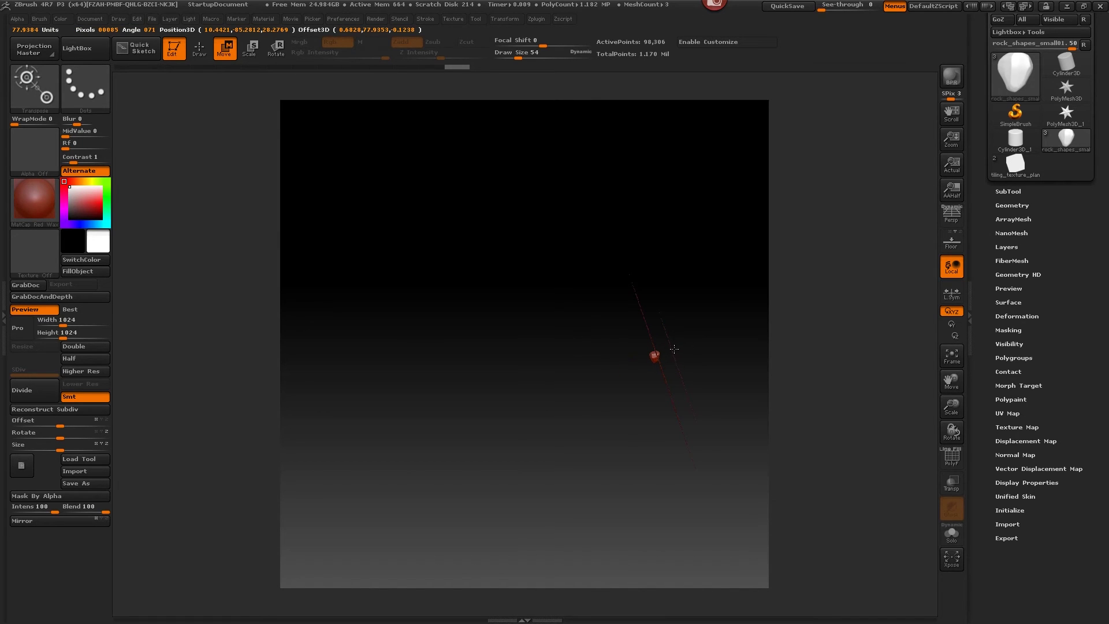
pyautogui.moveTo(674, 349); pyautogui.dragTo(674, 349)
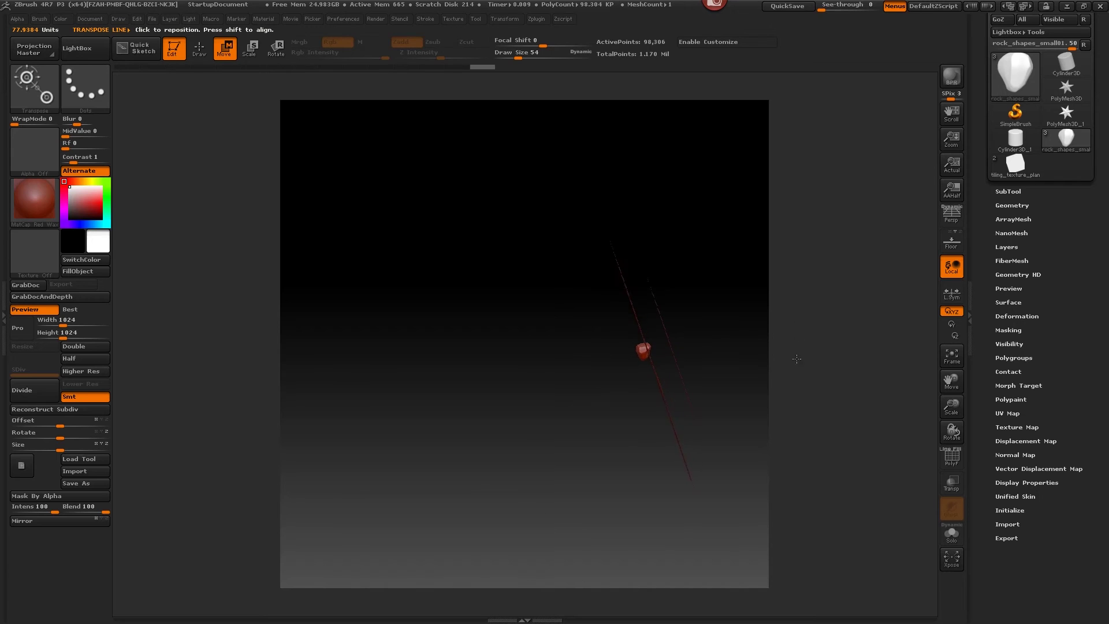
# Push the rock along a transpose line perpendicular to the planes until it is partly embedded in the sculpting plane
pyautogui.moveTo(797, 358); pyautogui.dragTo(810, 489)
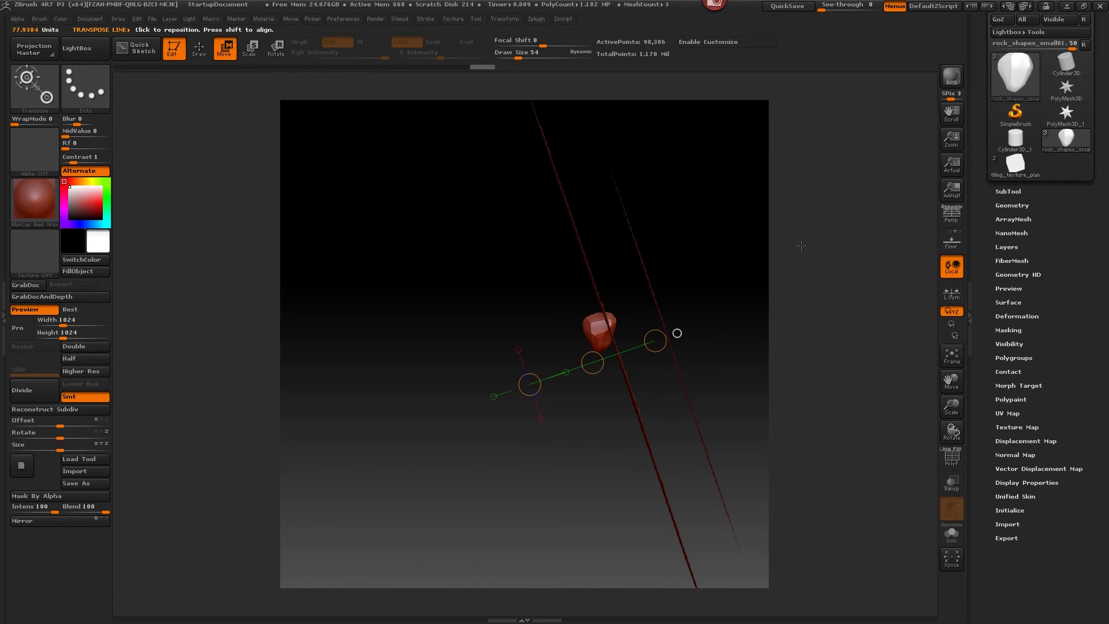
pyautogui.moveTo(801, 246)
pyautogui.mouseDown()
pyautogui.moveTo(826, 263)
pyautogui.moveTo(802, 273)
pyautogui.moveTo(802, 254)
pyautogui.moveTo(877, 262)
pyautogui.moveTo(825, 284)
pyautogui.moveTo(806, 276)
pyautogui.moveTo(805, 257)
pyautogui.moveTo(846, 218)
pyautogui.moveTo(795, 275)
pyautogui.moveTo(806, 261)
pyautogui.mouseUp()
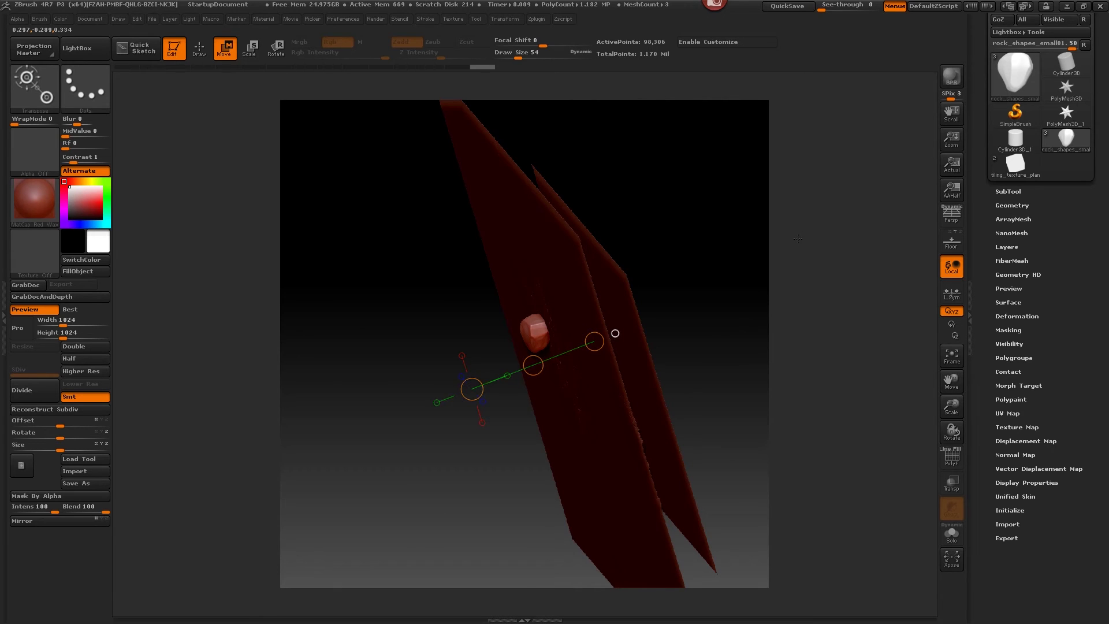
pyautogui.moveTo(802, 241); pyautogui.dragTo(584, 294)
pyautogui.moveTo(538, 328); pyautogui.dragTo(600, 299)
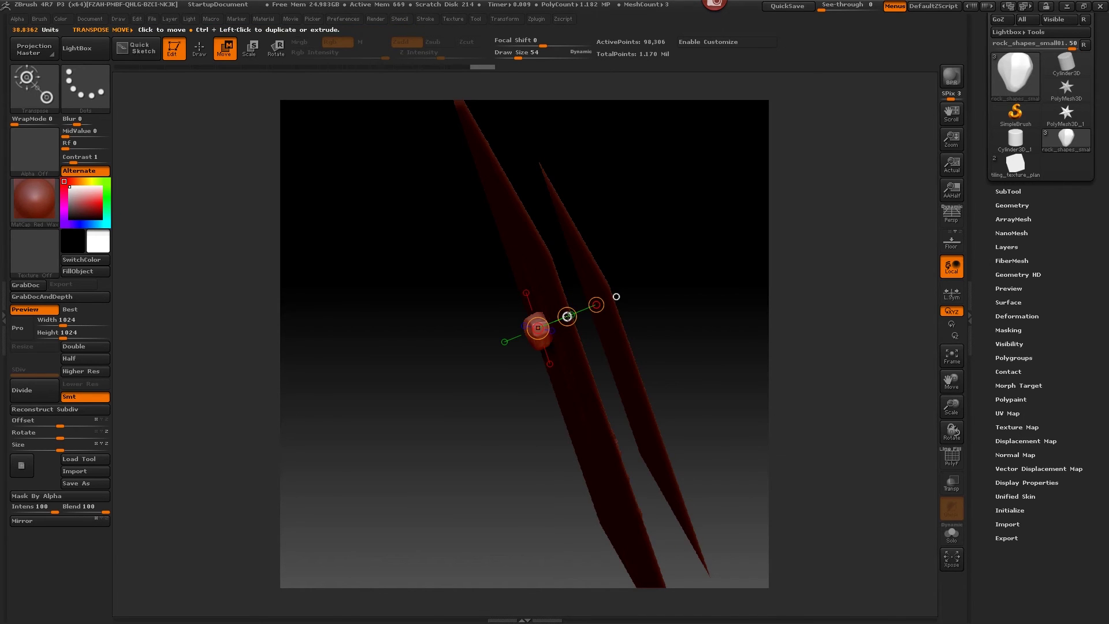
pyautogui.moveTo(568, 316); pyautogui.dragTo(572, 310)
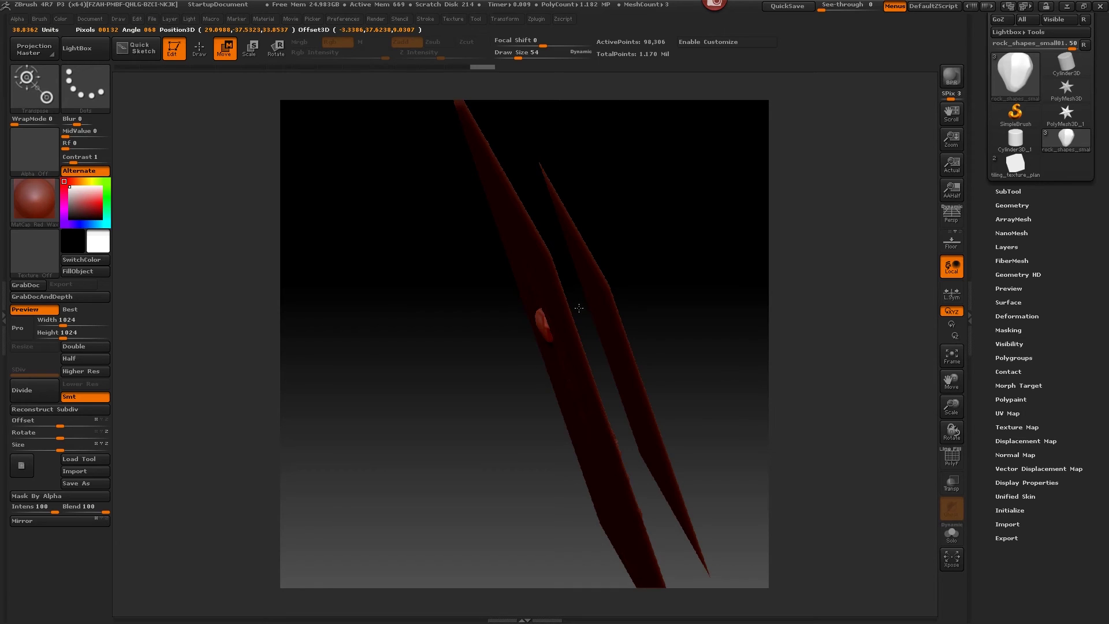
pyautogui.moveTo(578, 309); pyautogui.dragTo(585, 294)
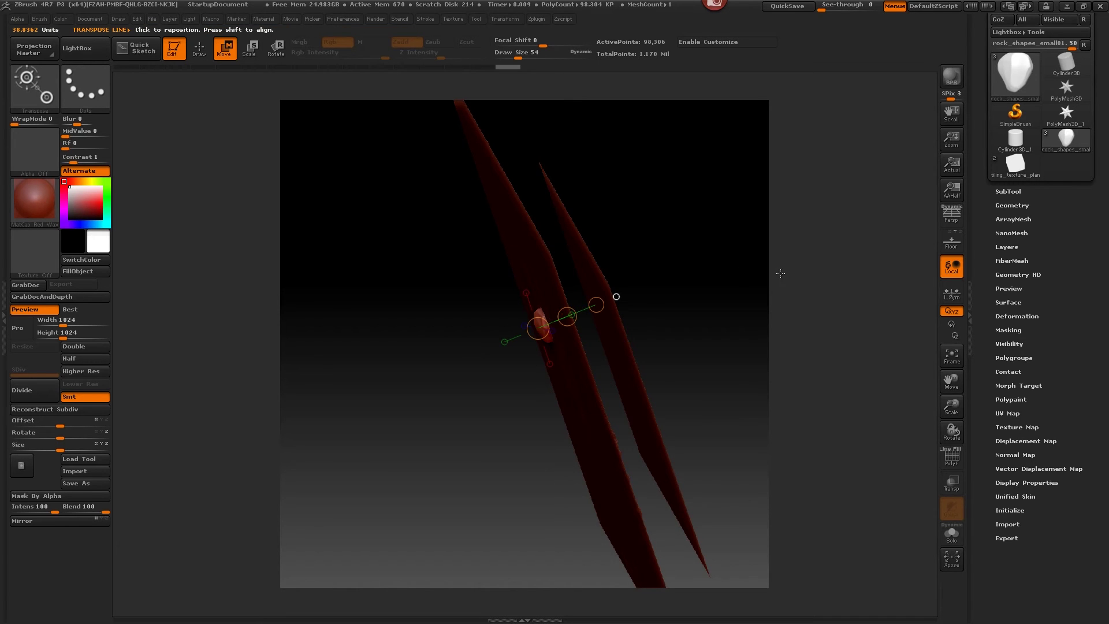
# Slide the embedded rock across the sculpting plane to the upper part of the crack network, right of the central crack
pyautogui.moveTo(781, 274); pyautogui.dragTo(837, 221)
pyautogui.moveTo(551, 322); pyautogui.dragTo(588, 303)
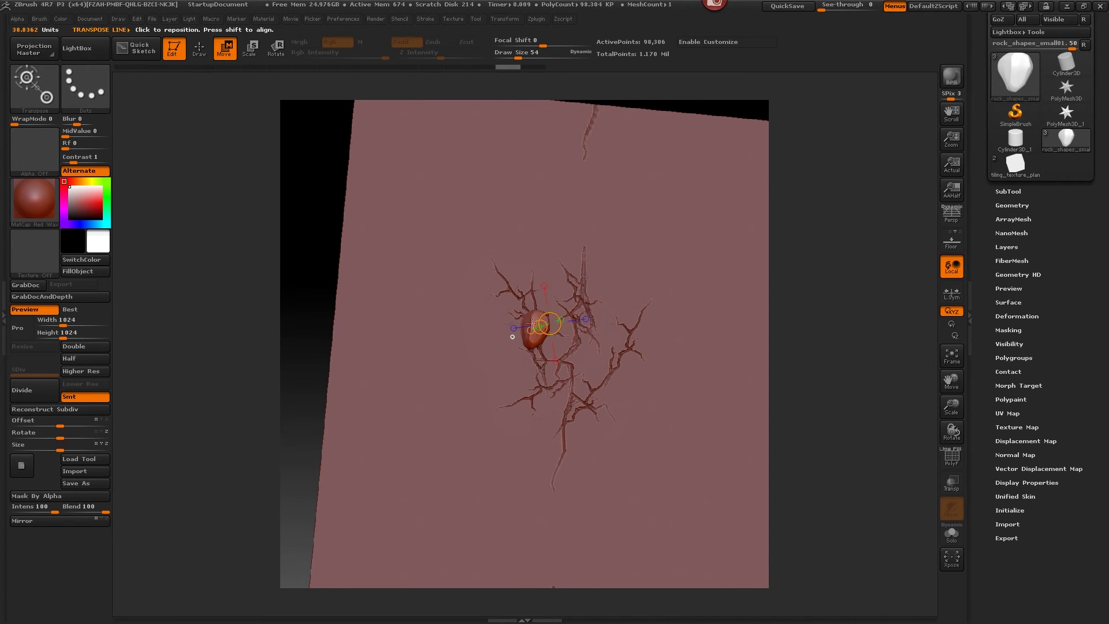
pyautogui.moveTo(532, 340)
pyautogui.mouseDown()
pyautogui.moveTo(627, 350)
pyautogui.moveTo(588, 333)
pyautogui.moveTo(612, 291)
pyautogui.moveTo(648, 296)
pyautogui.moveTo(648, 309)
pyautogui.mouseUp()
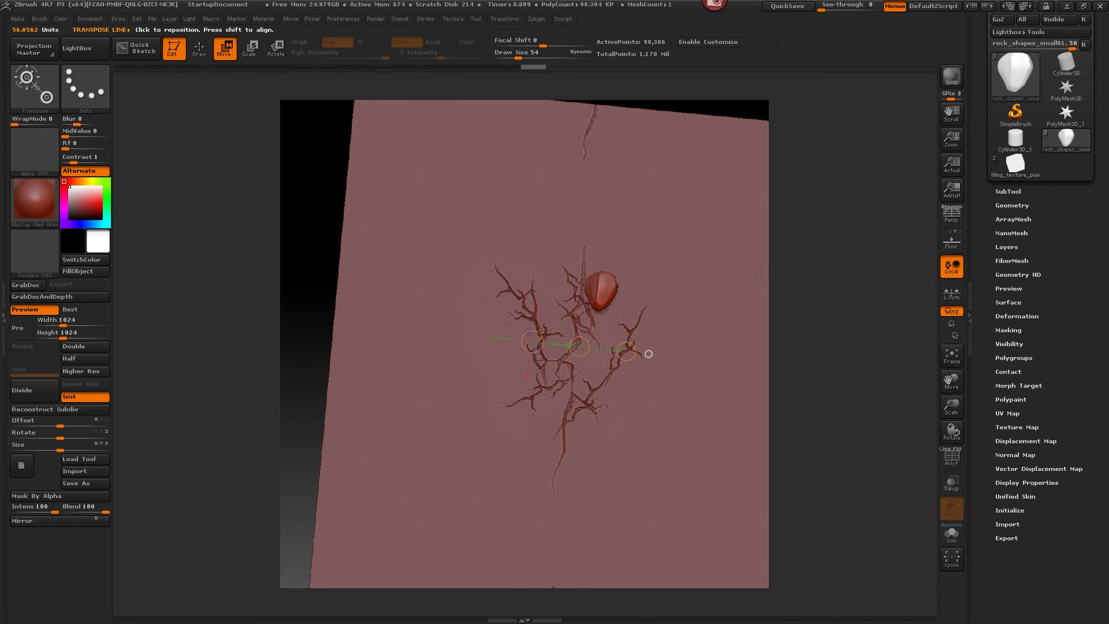
pyautogui.keyDown('alt'); pyautogui.moveTo(799, 268); pyautogui.dragTo(753, 275); pyautogui.keyUp('alt')
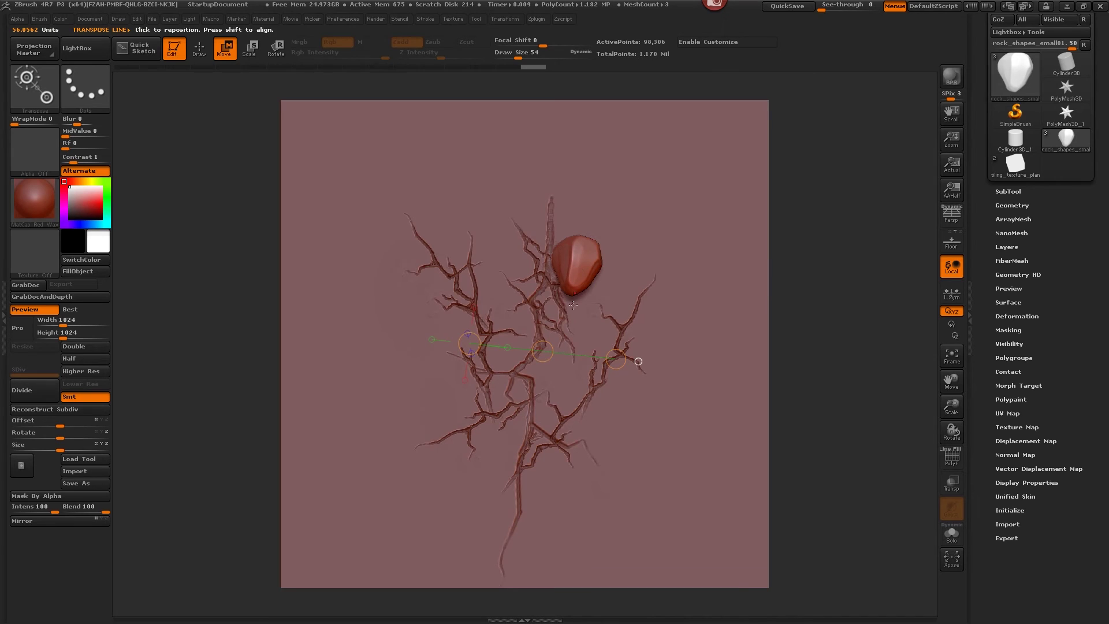
pyautogui.keyDown('alt'); pyautogui.moveTo(543, 351); pyautogui.dragTo(534, 372); pyautogui.keyUp('alt')
# Duplicate the rock_shapes_small01 subtool and move the copy to the left side of the crack network
pyautogui.click(1008, 191)
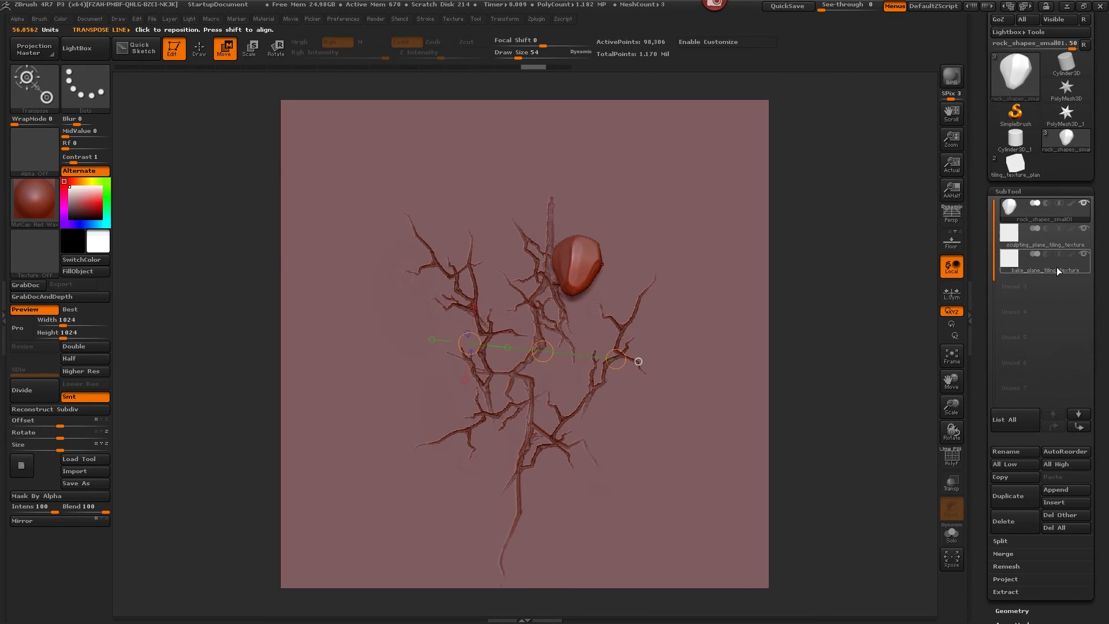
pyautogui.click(1010, 495)
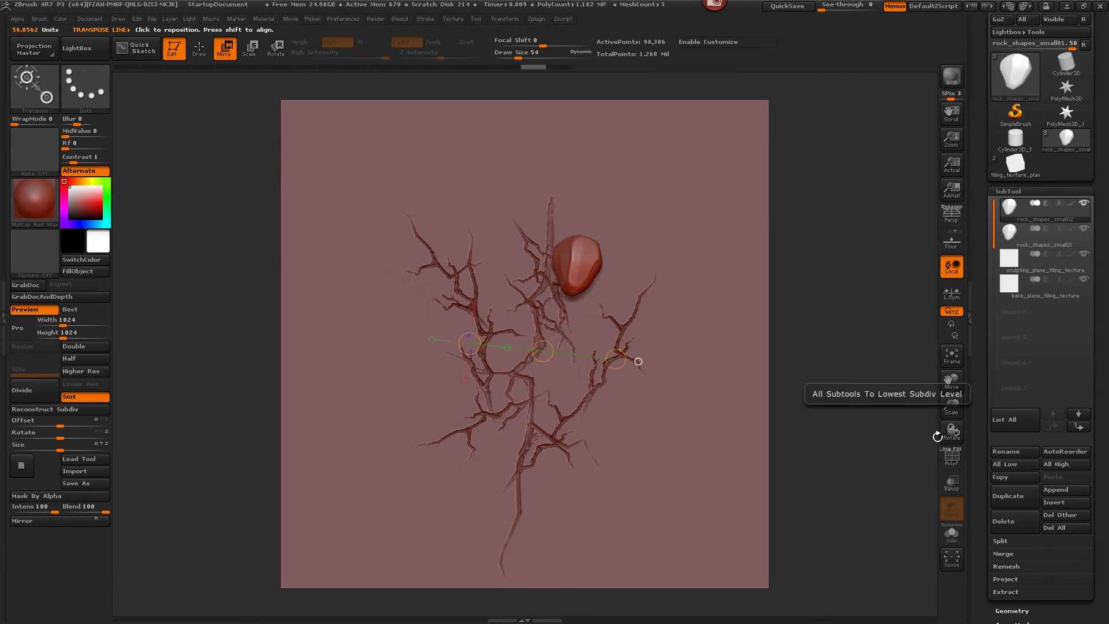
pyautogui.moveTo(574, 266); pyautogui.dragTo(479, 342)
pyautogui.moveTo(526, 304); pyautogui.dragTo(415, 366)
# Rotate the duplicated rock onto its side with Transpose Rotate and move it back to the left of the cracks
pyautogui.press('r')
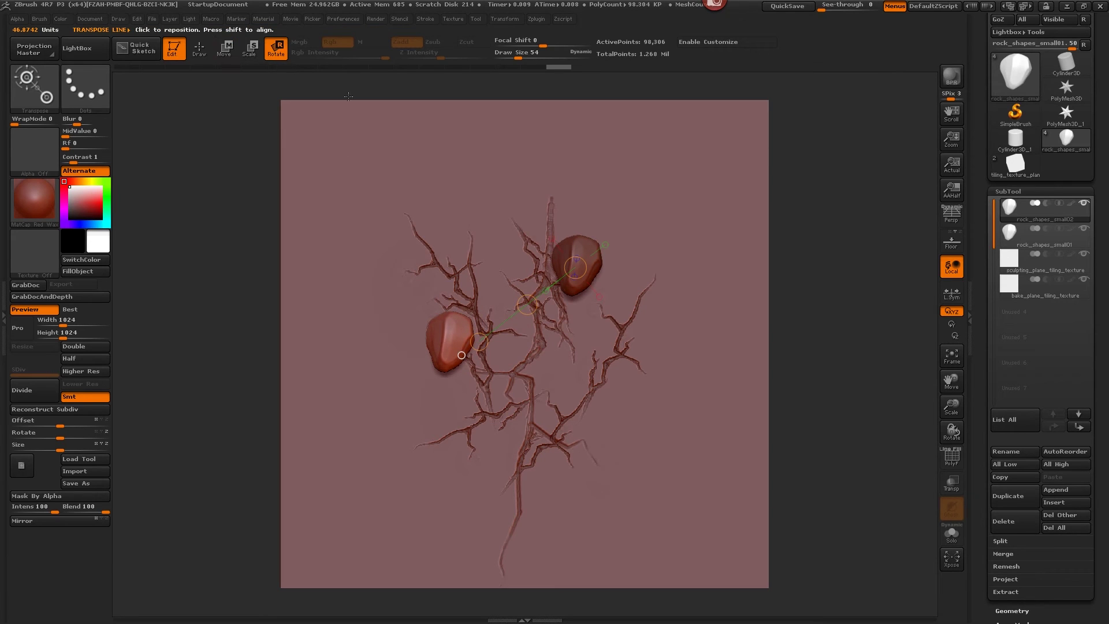
pyautogui.moveTo(480, 340); pyautogui.dragTo(555, 193)
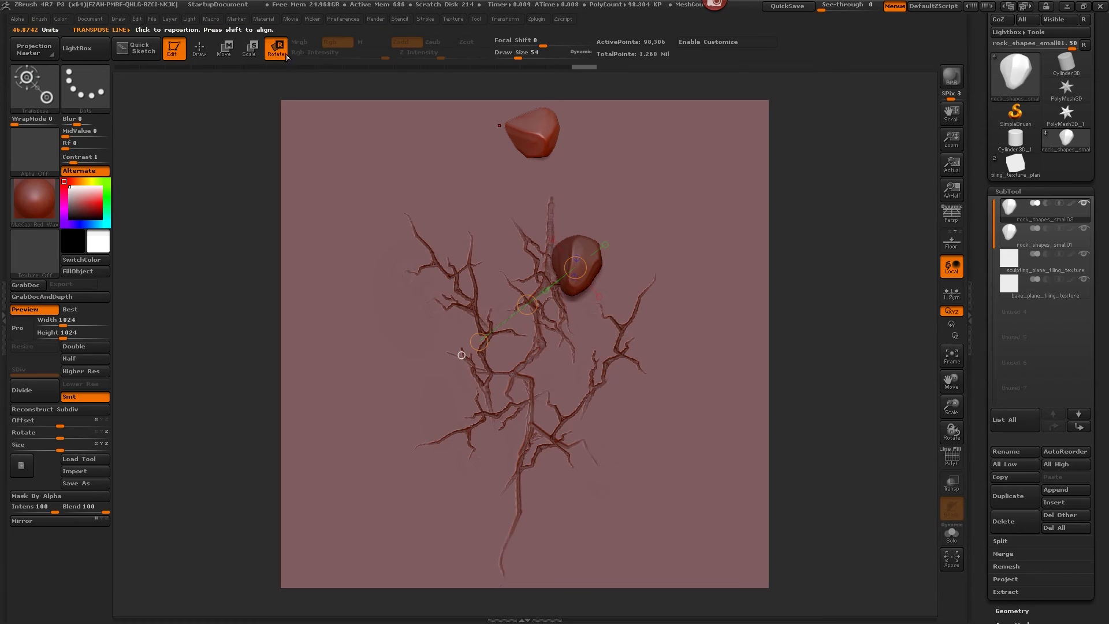
pyautogui.click(231, 50)
pyautogui.moveTo(527, 304); pyautogui.dragTo(396, 483)
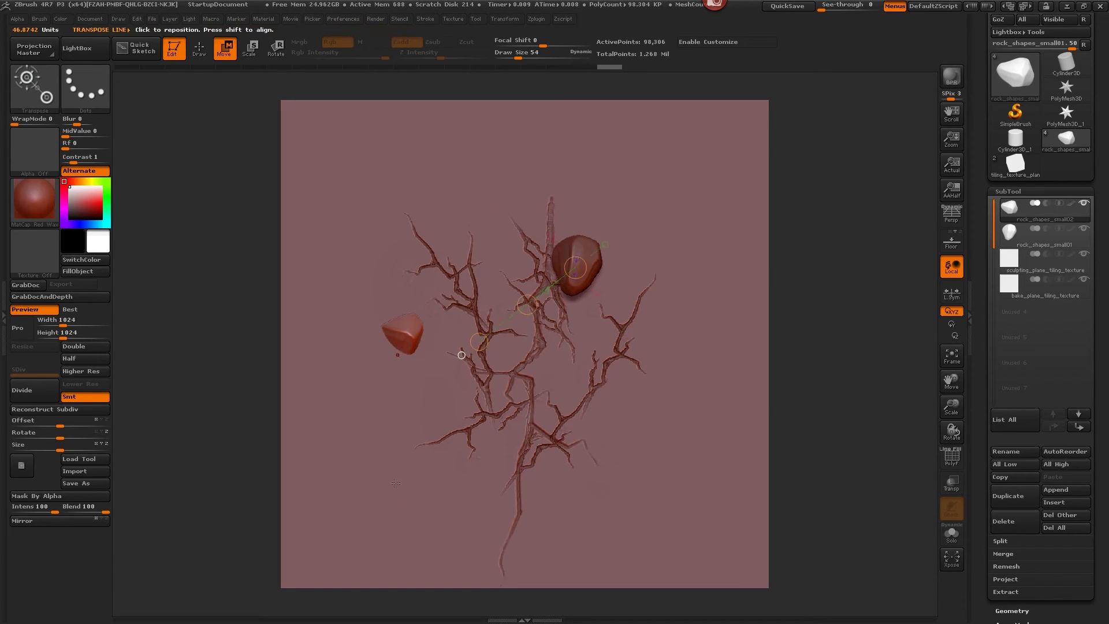
# Return to Draw mode and capture the canvas with the cracks and both rocks as a new alpha using GrabDoc
pyautogui.click(1008, 191)
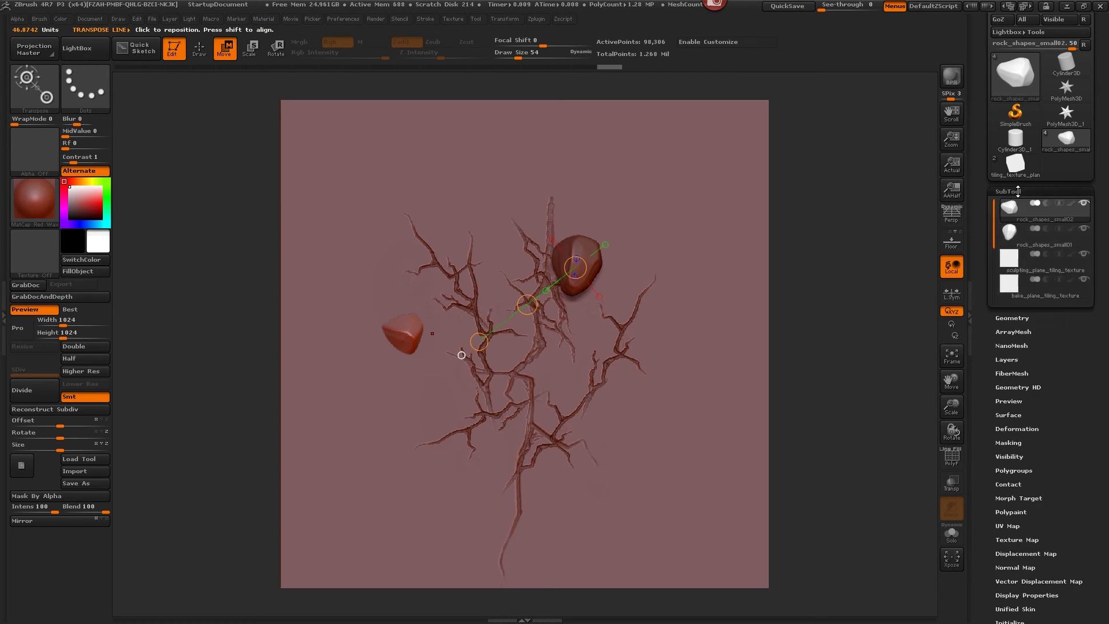
pyautogui.click(205, 53)
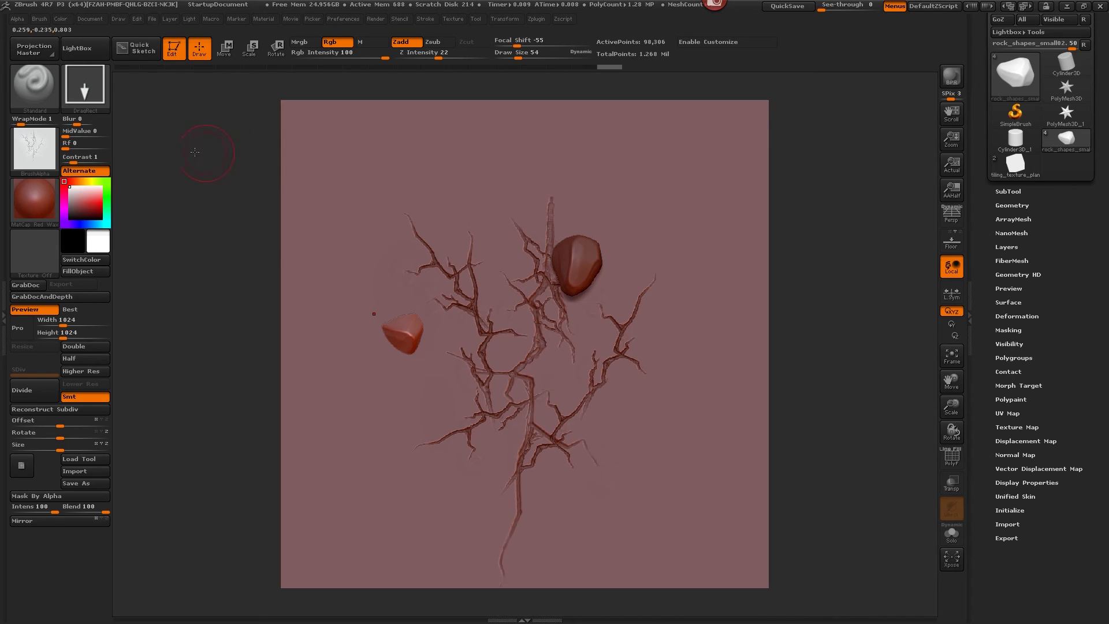
pyautogui.click(46, 149)
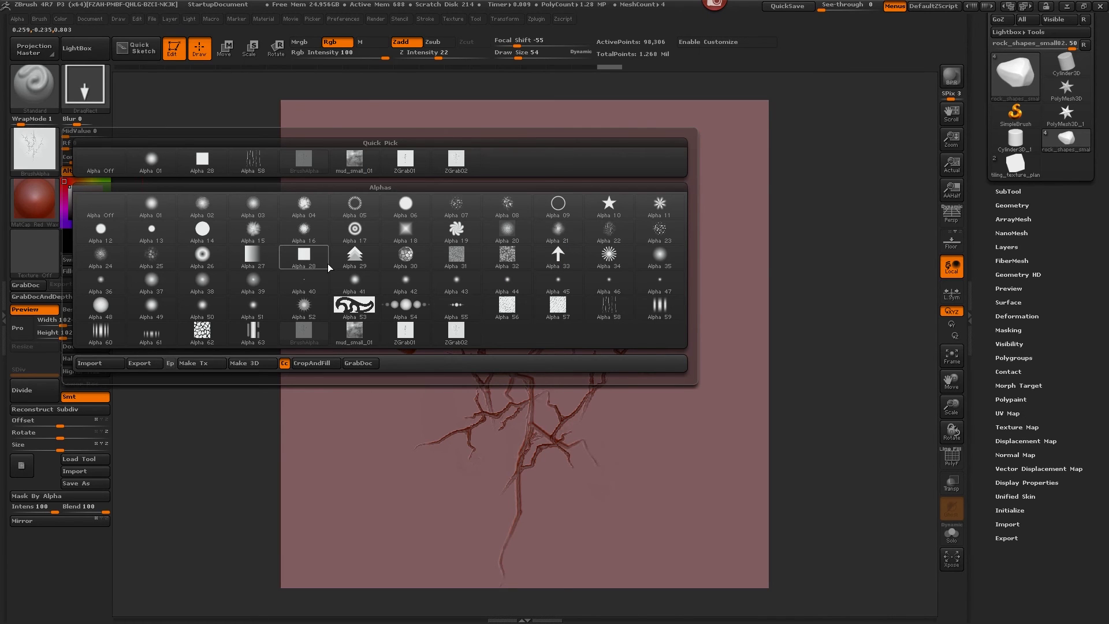
pyautogui.click(359, 363)
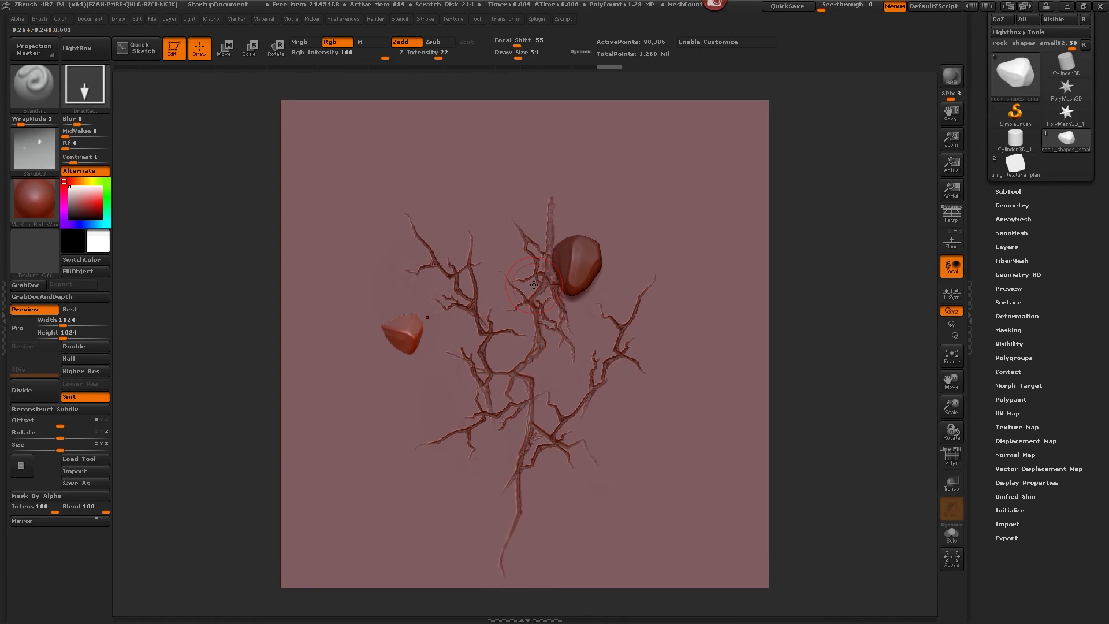
# Capture a closer front view of the cracks and rocks as another GrabDoc alpha, and reopen the alpha library
pyautogui.press('shift')
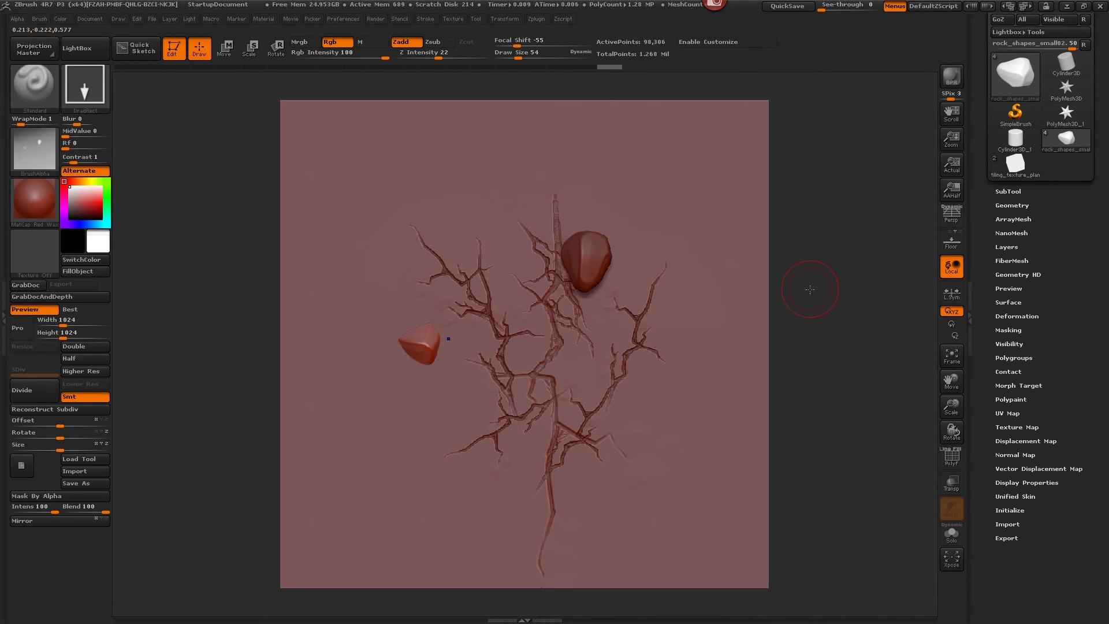
pyautogui.moveTo(814, 269)
pyautogui.keyDown('alt'); pyautogui.mouseDown()
pyautogui.moveTo(775, 279)
pyautogui.moveTo(826, 267)
pyautogui.moveTo(846, 289)
pyautogui.moveTo(837, 259)
pyautogui.moveTo(820, 286)
pyautogui.moveTo(824, 295)
pyautogui.moveTo(838, 197)
pyautogui.moveTo(830, 199)
pyautogui.mouseUp(); pyautogui.keyUp('alt')
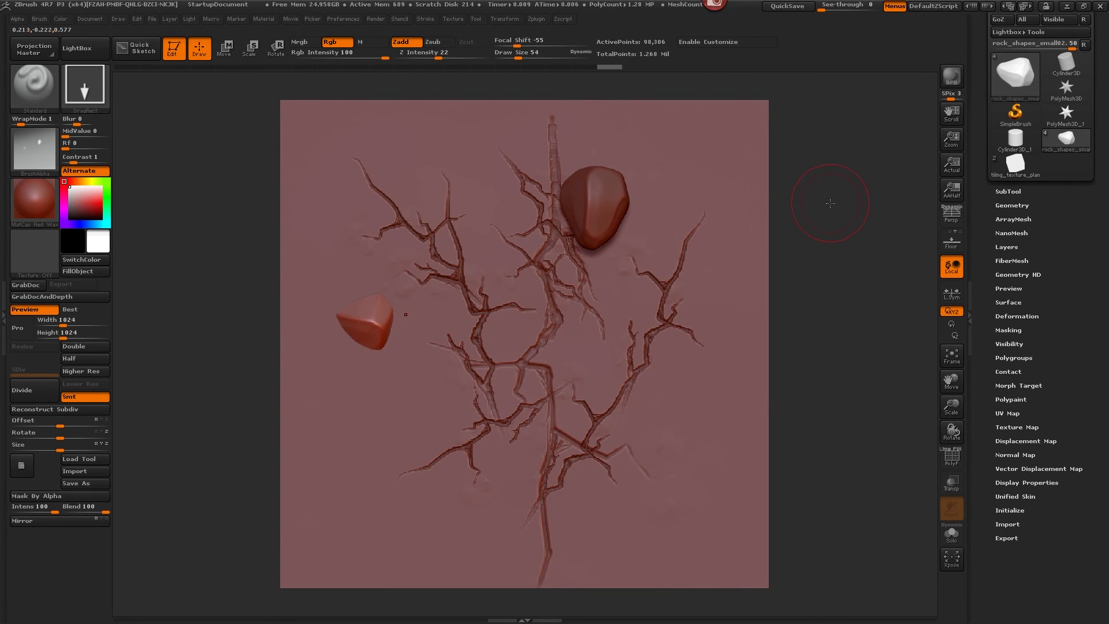
pyautogui.click(35, 150)
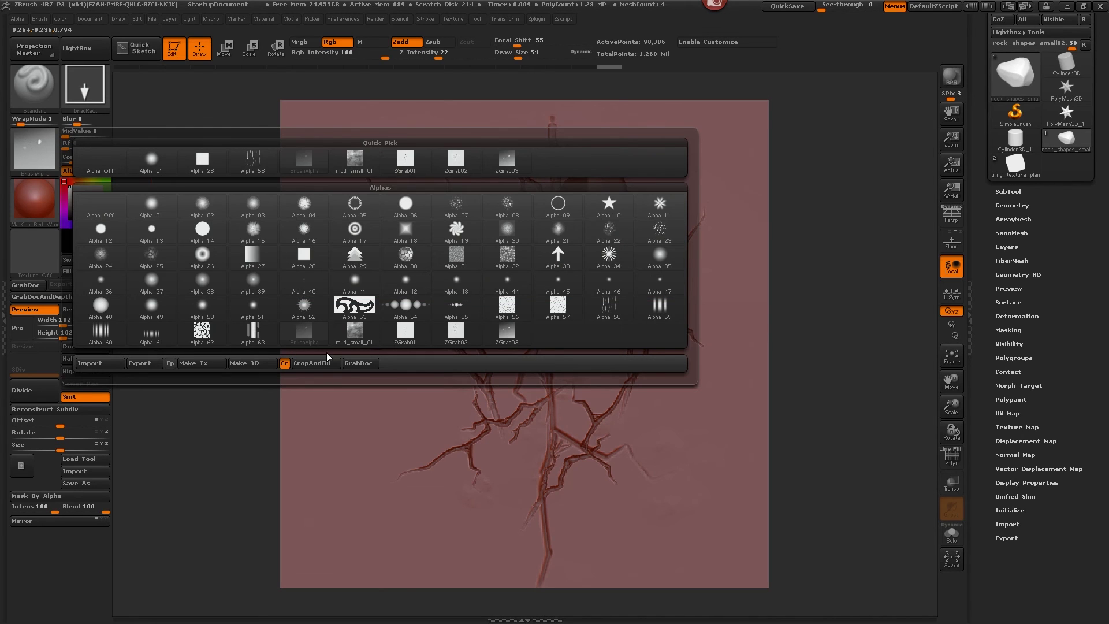
pyautogui.click(359, 364)
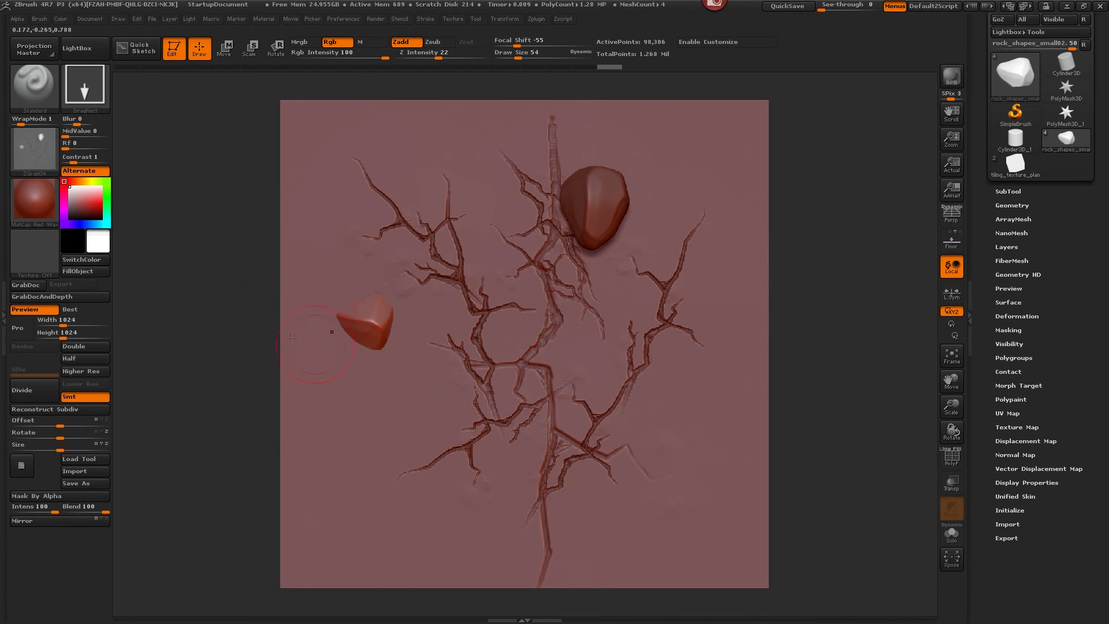
pyautogui.click(29, 149)
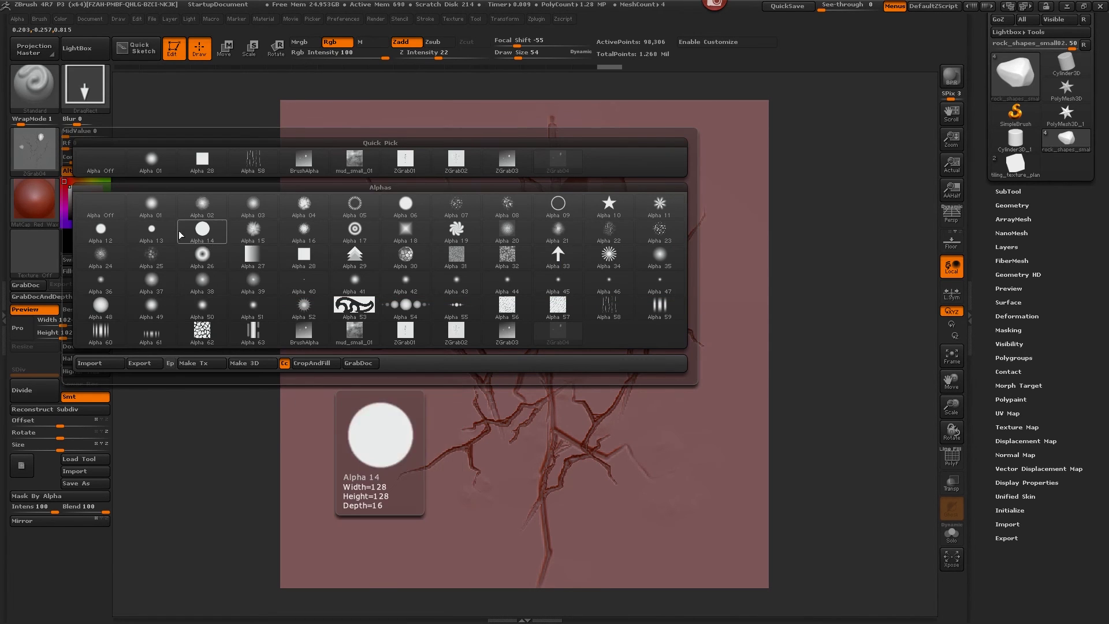
pyautogui.click(53, 161)
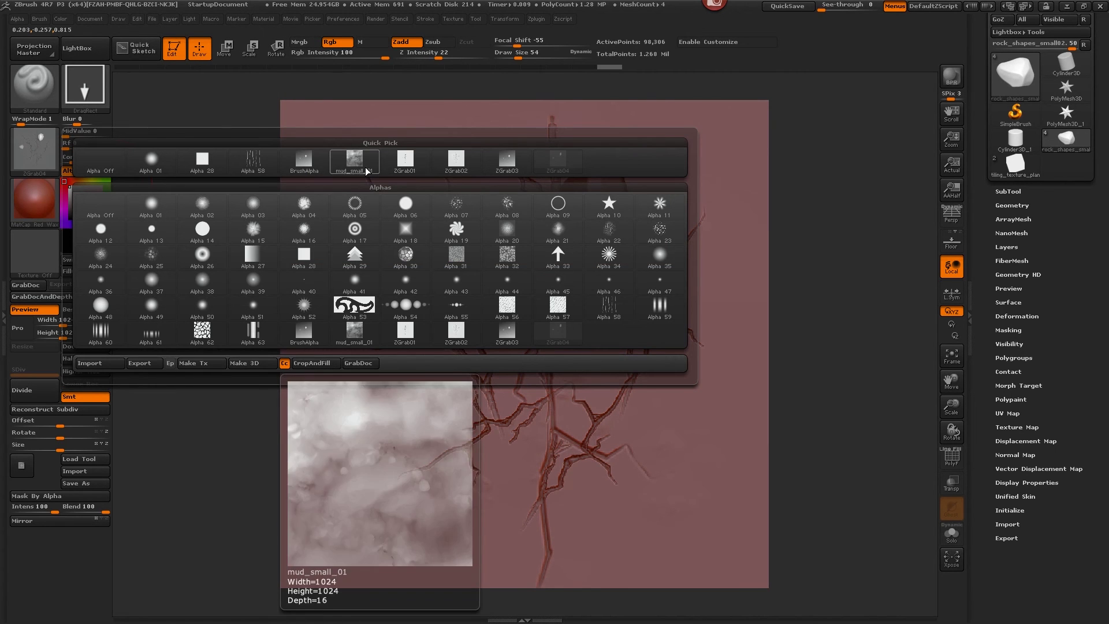
pyautogui.click(142, 363)
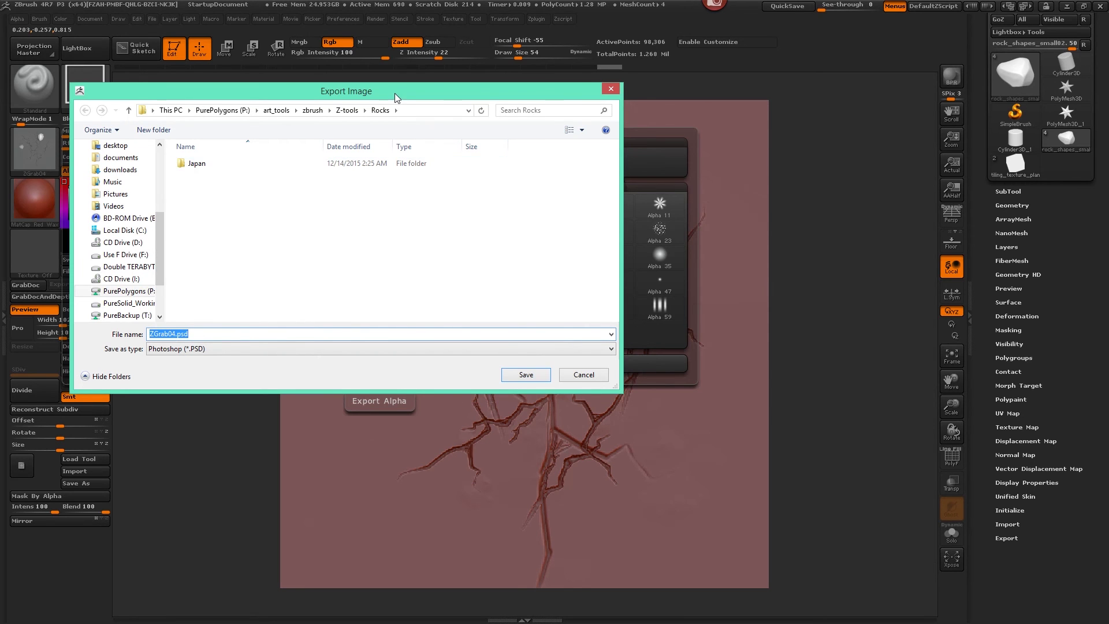
pyautogui.moveTo(394, 92); pyautogui.dragTo(441, 84)
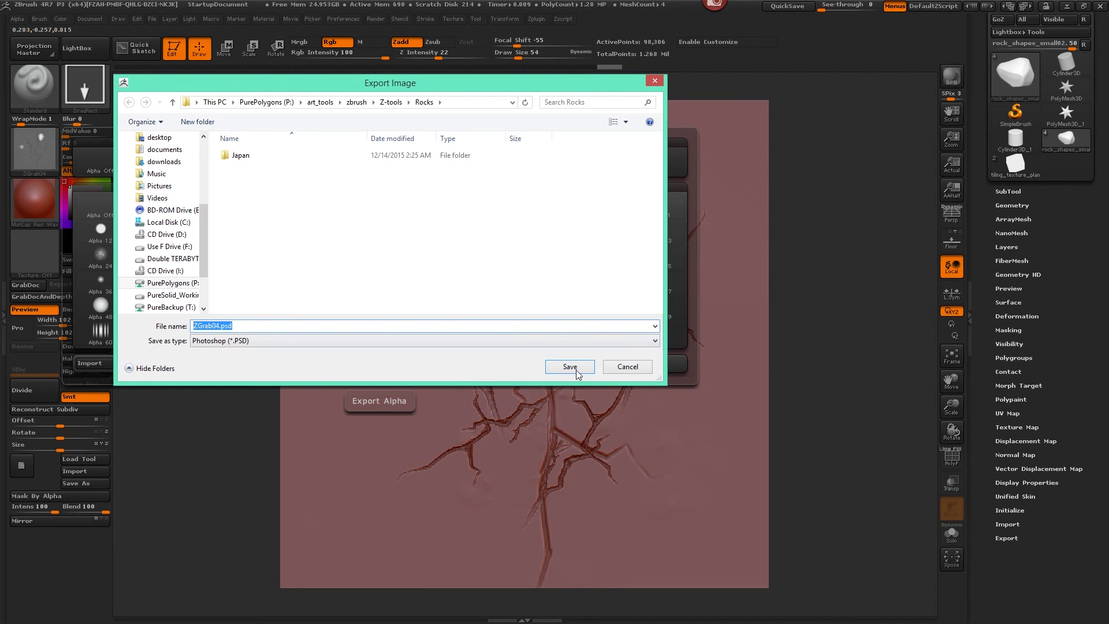
pyautogui.click(623, 369)
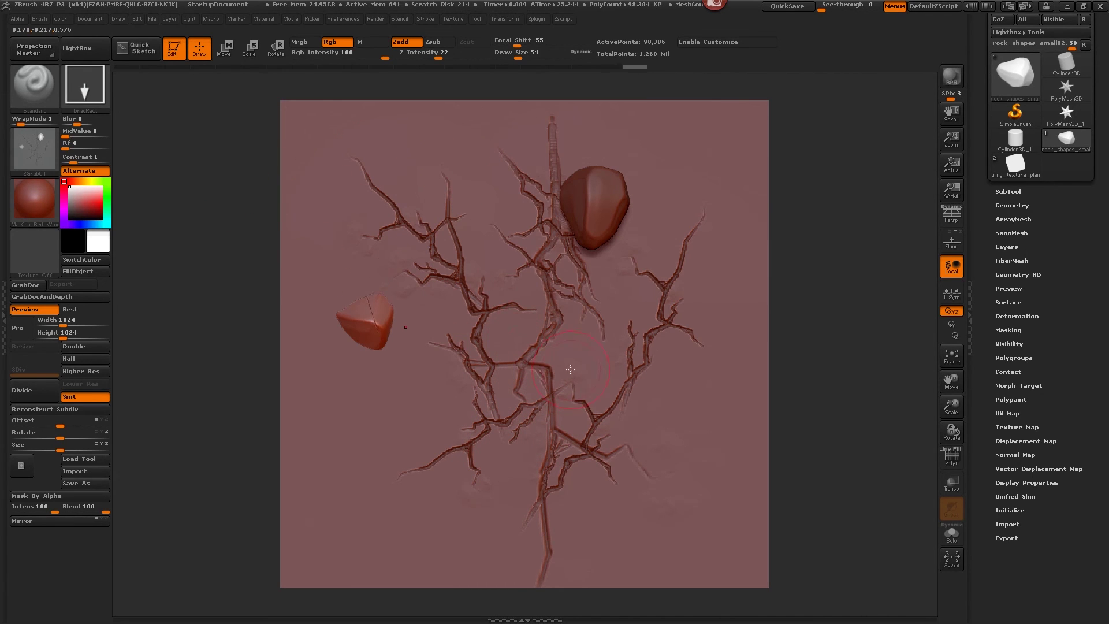
# Make sculpting_plane_tiling_texture the active subtool, try one stamp of the grabbed alpha on the plane and undo it
pyautogui.click(1008, 191)
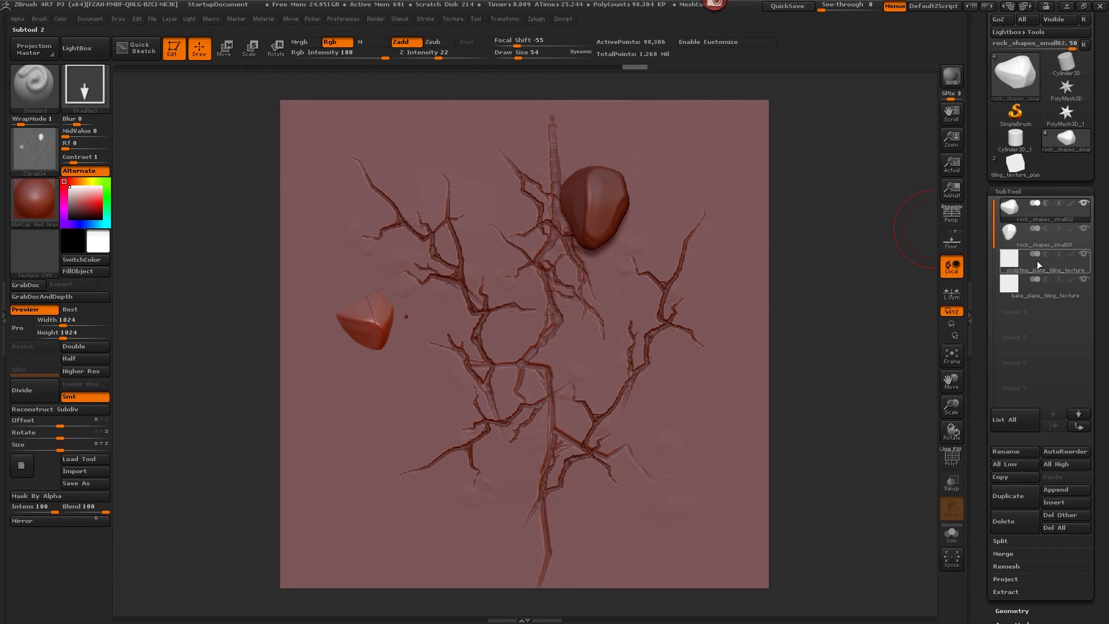
pyautogui.click(1024, 268)
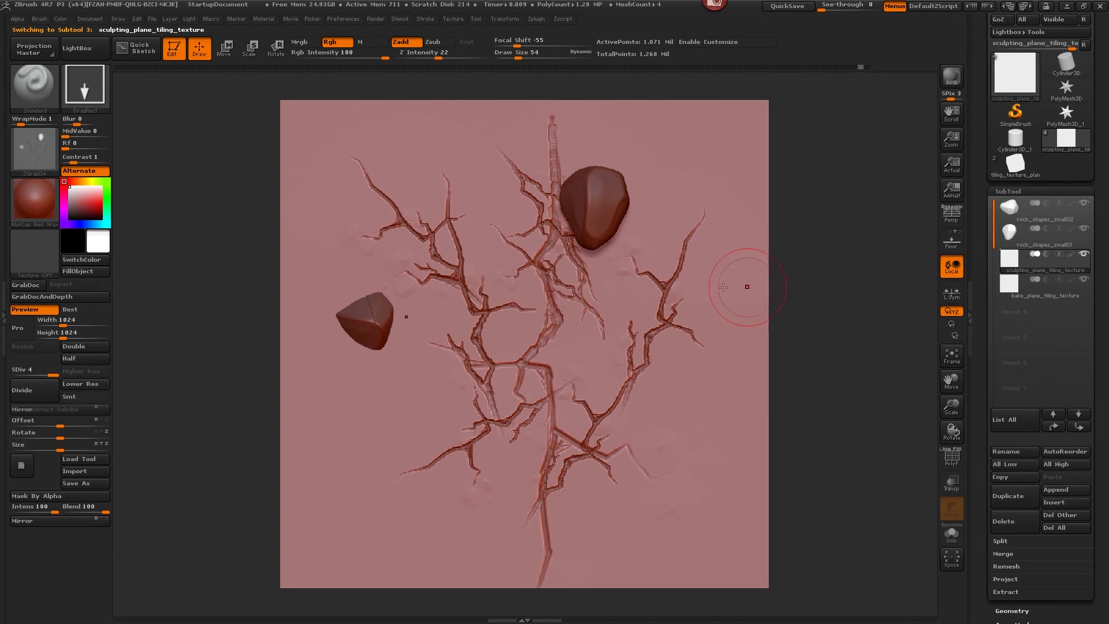
pyautogui.moveTo(370, 168); pyautogui.dragTo(396, 365)
pyautogui.hotkey('ctrl', 'z')
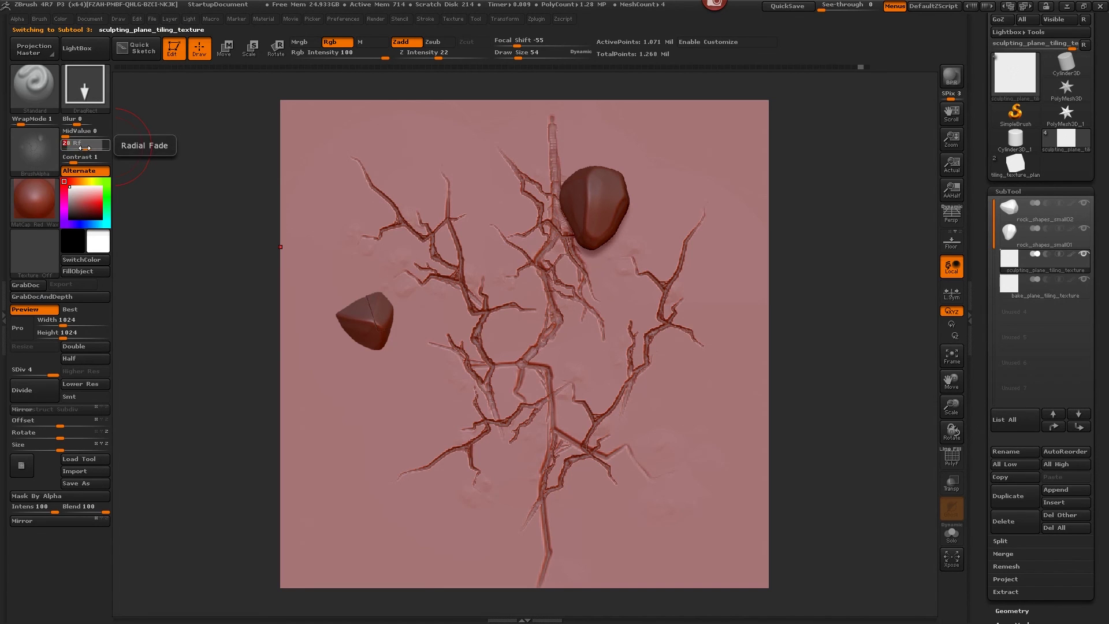
# Set the alpha's radial fade to 10, test it with stamps on the plane's upper left area and undo them
pyautogui.click(73, 148)
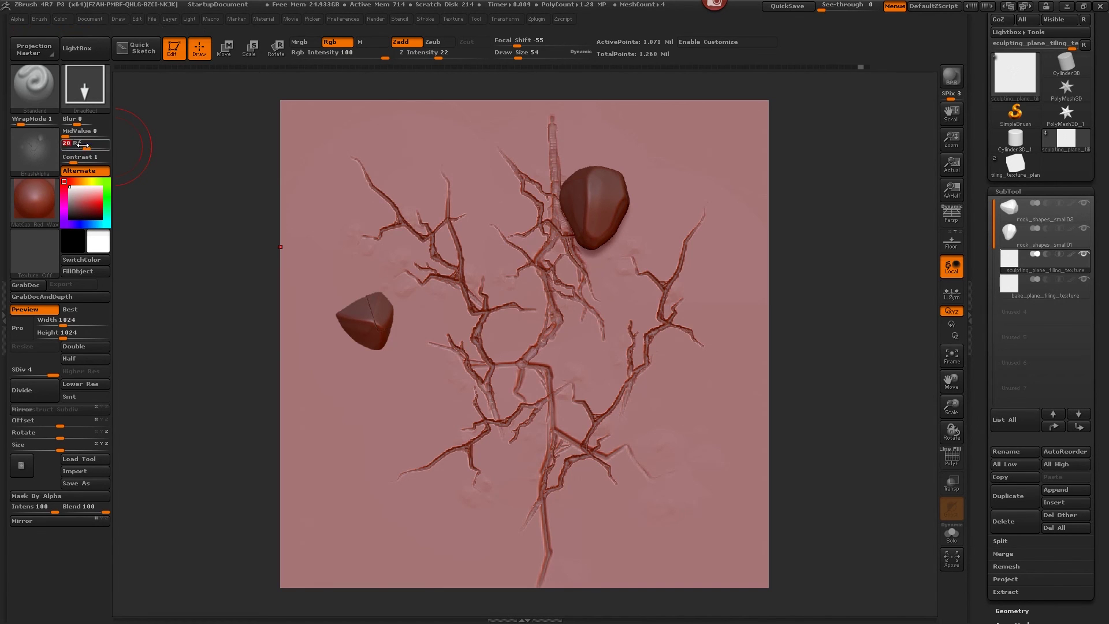
pyautogui.write('10')
pyautogui.press('Return')
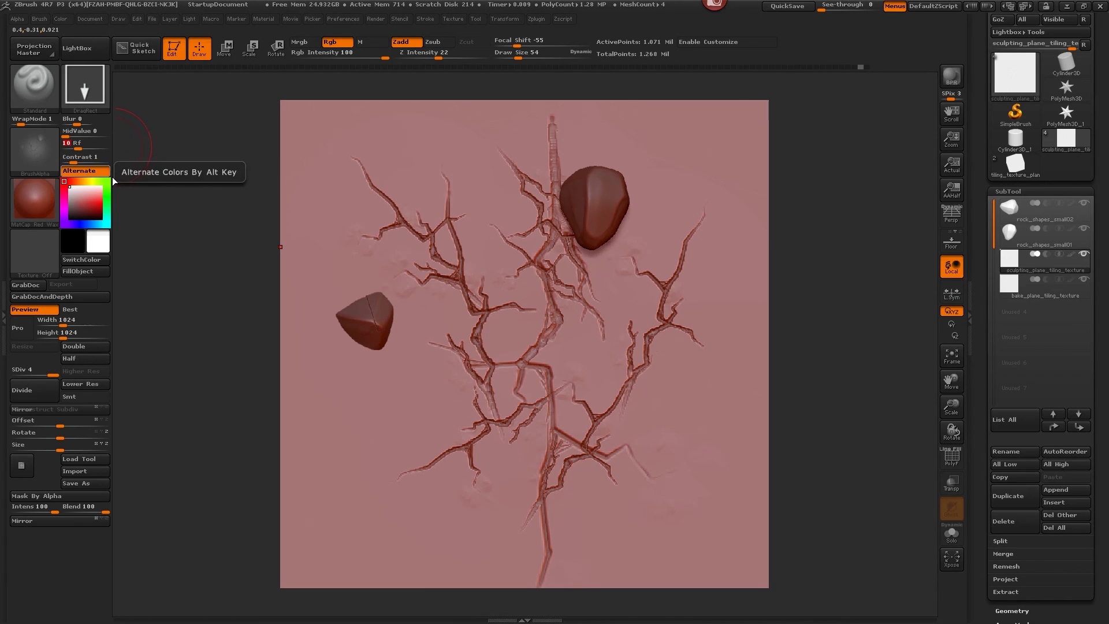
pyautogui.moveTo(407, 191)
pyautogui.mouseDown()
pyautogui.moveTo(458, 269)
pyautogui.moveTo(424, 341)
pyautogui.moveTo(379, 374)
pyautogui.mouseUp()
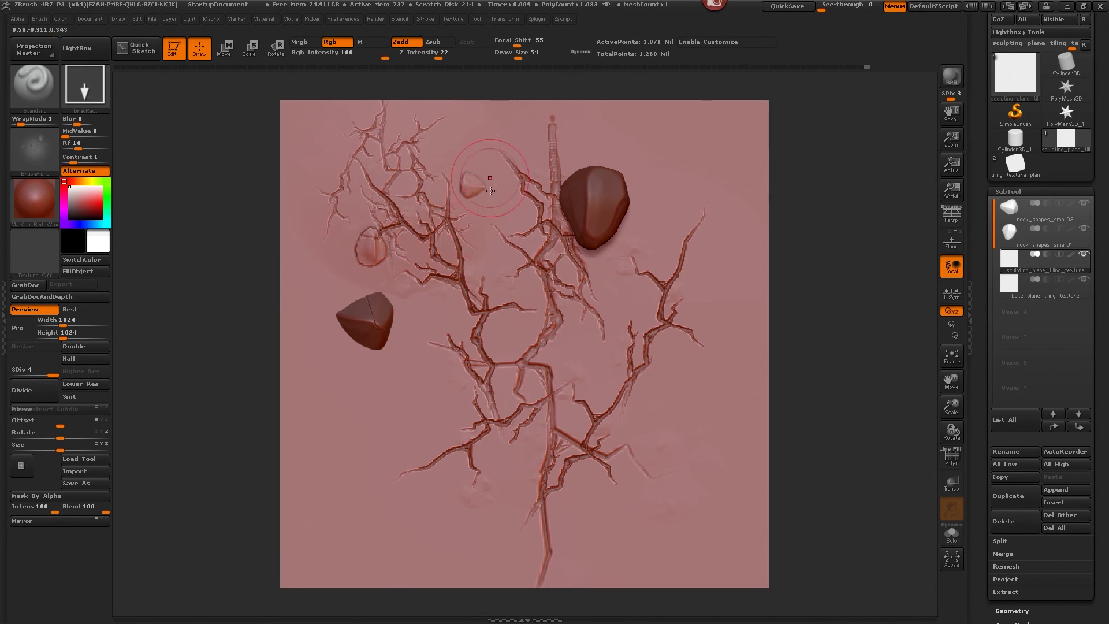
pyautogui.hotkey('ctrl', 'z')
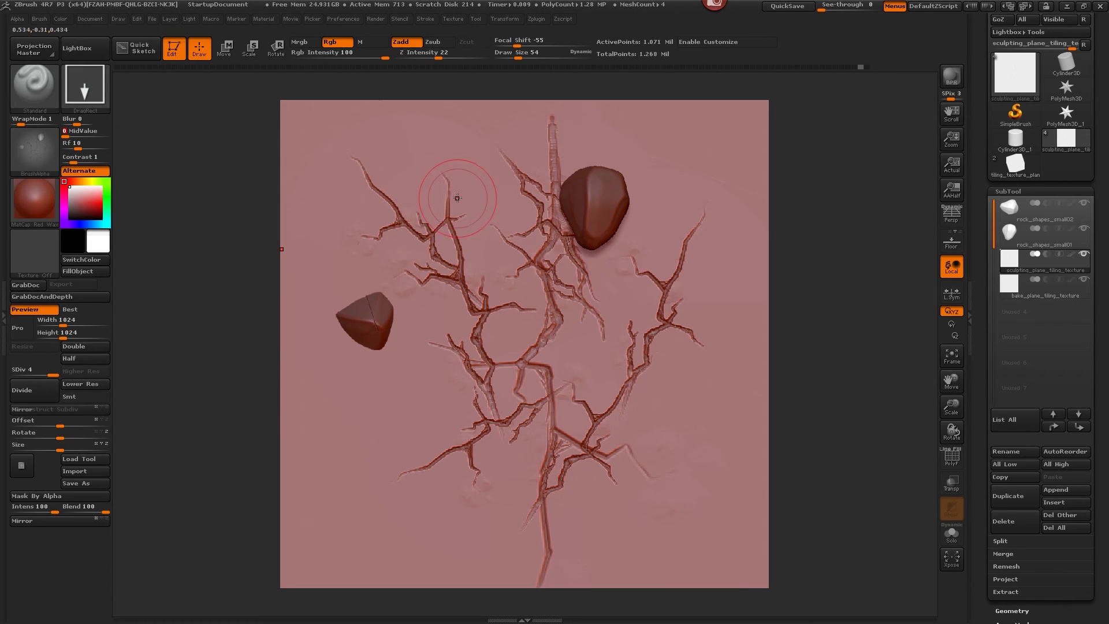
pyautogui.moveTo(419, 170); pyautogui.dragTo(461, 211)
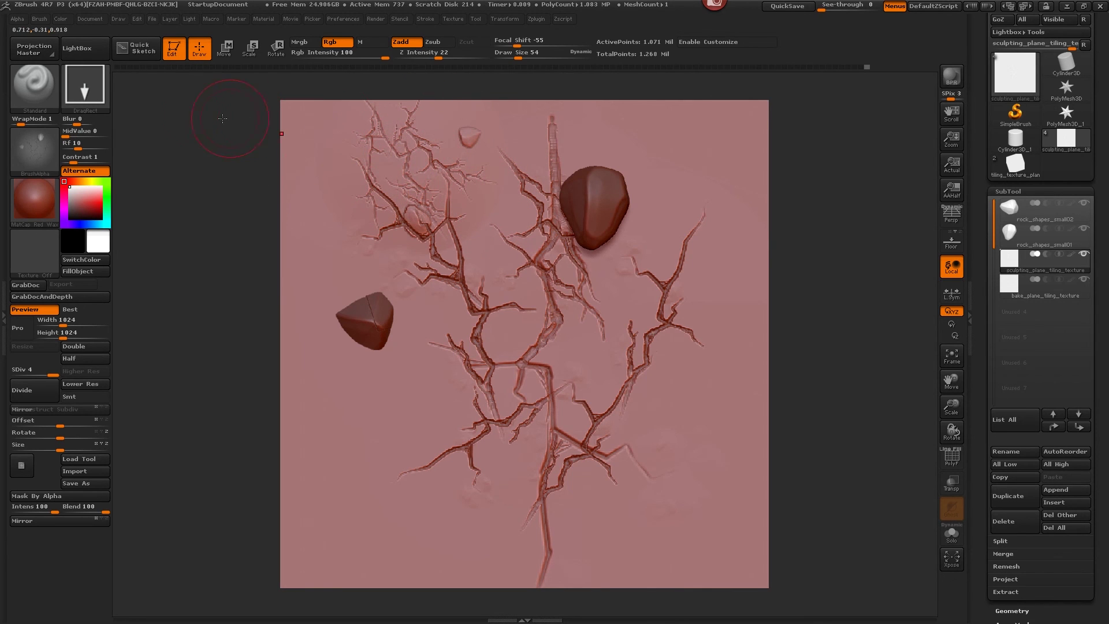
pyautogui.hotkey('ctrl', 'z')
# Set the alpha's mid value to 40, try it with stamps near the plane's upper left corner and undo them
pyautogui.click(82, 133)
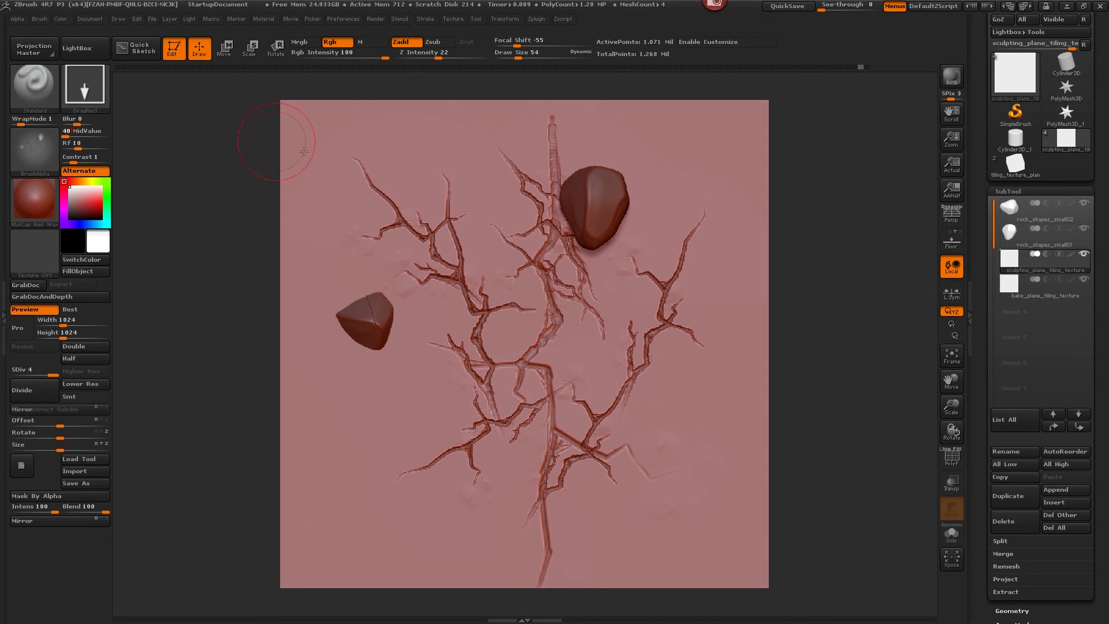
pyautogui.moveTo(397, 201); pyautogui.dragTo(415, 233)
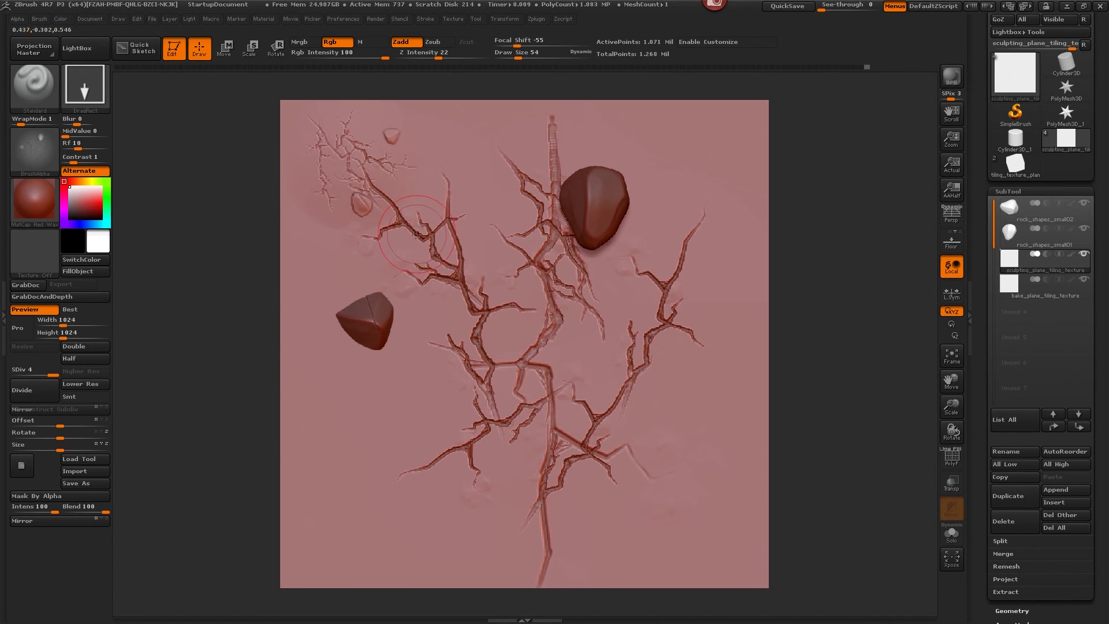
pyautogui.hotkey('ctrl', 'z')
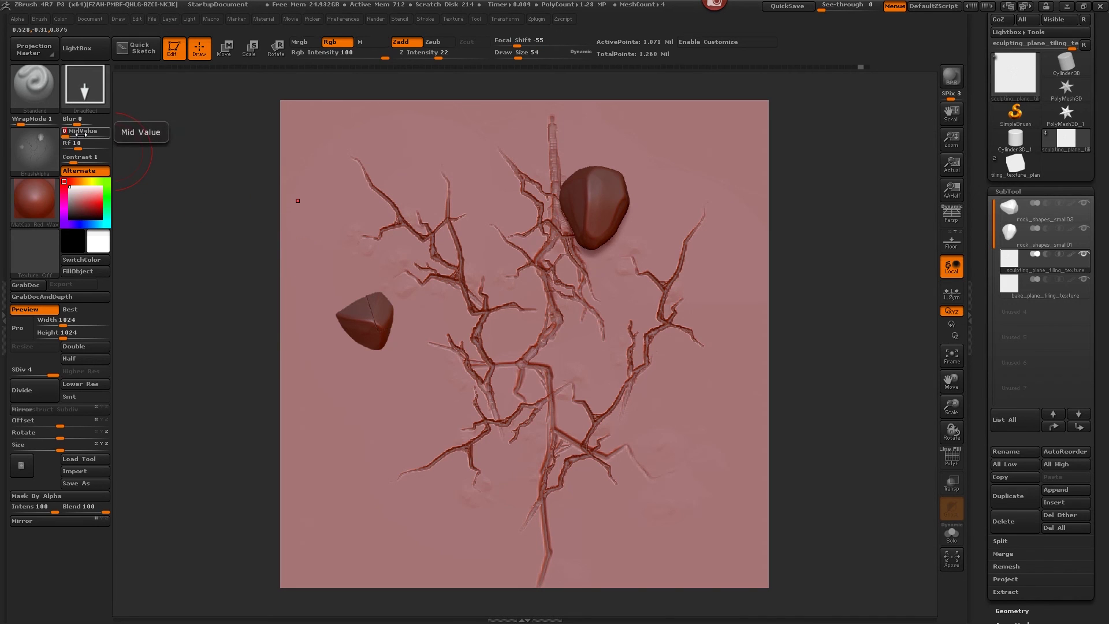
pyautogui.write('40')
pyautogui.press('Return')
pyautogui.moveTo(392, 160); pyautogui.dragTo(445, 239)
pyautogui.hotkey('ctrl', 'z')
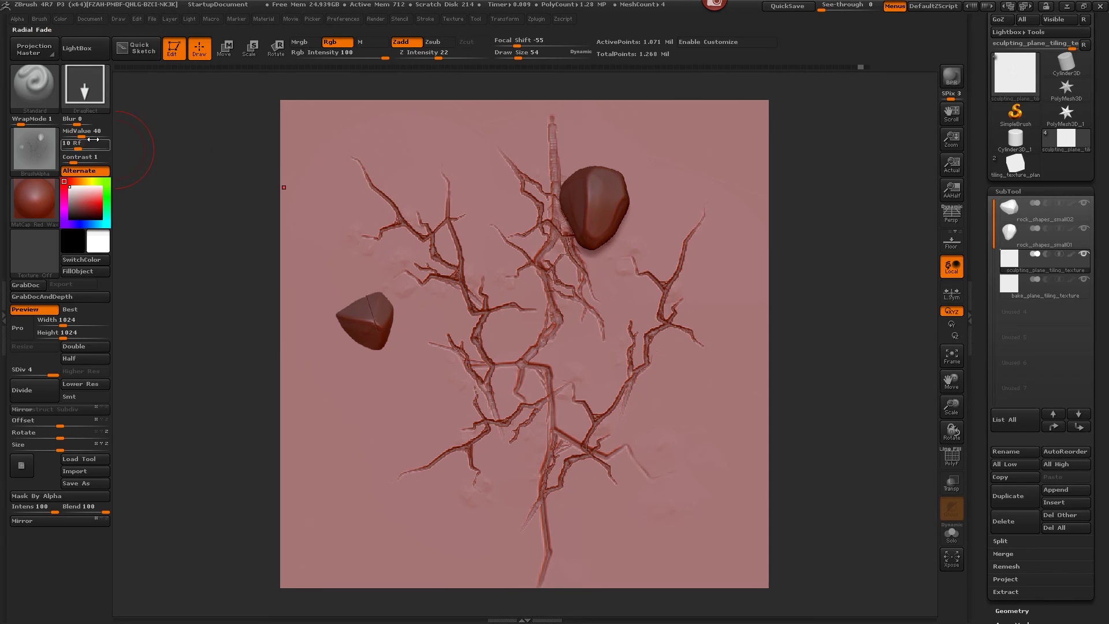
# Set the alpha's mid value to 20 and stamp the crack-and-rock pattern across the plane at varying sizes and angles
pyautogui.moveTo(83, 136); pyautogui.dragTo(74, 136)
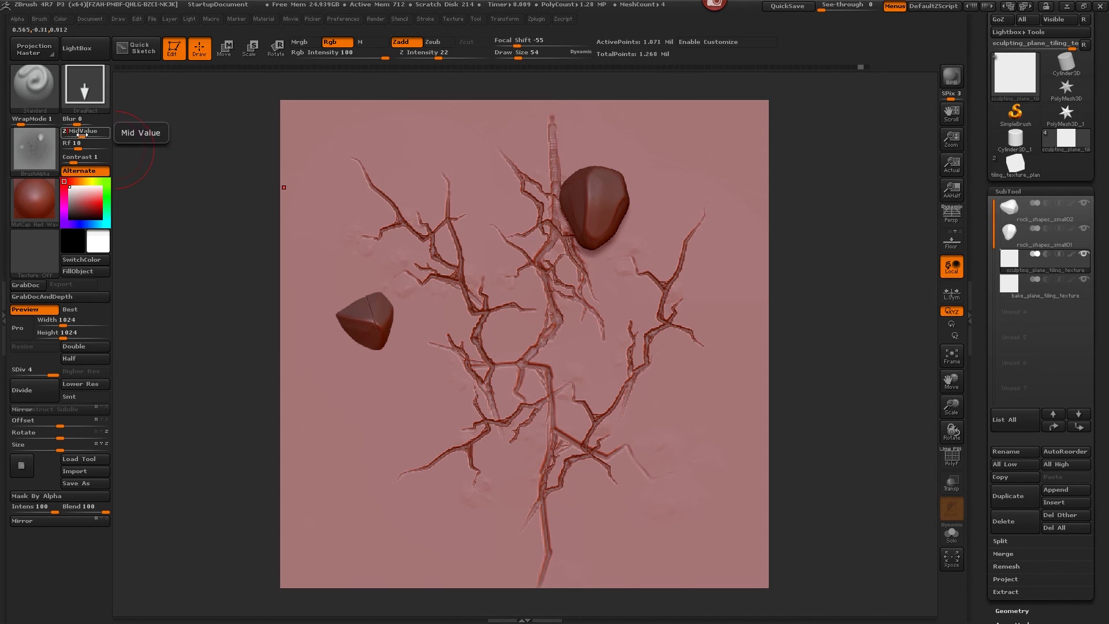
pyautogui.moveTo(408, 197); pyautogui.dragTo(399, 312)
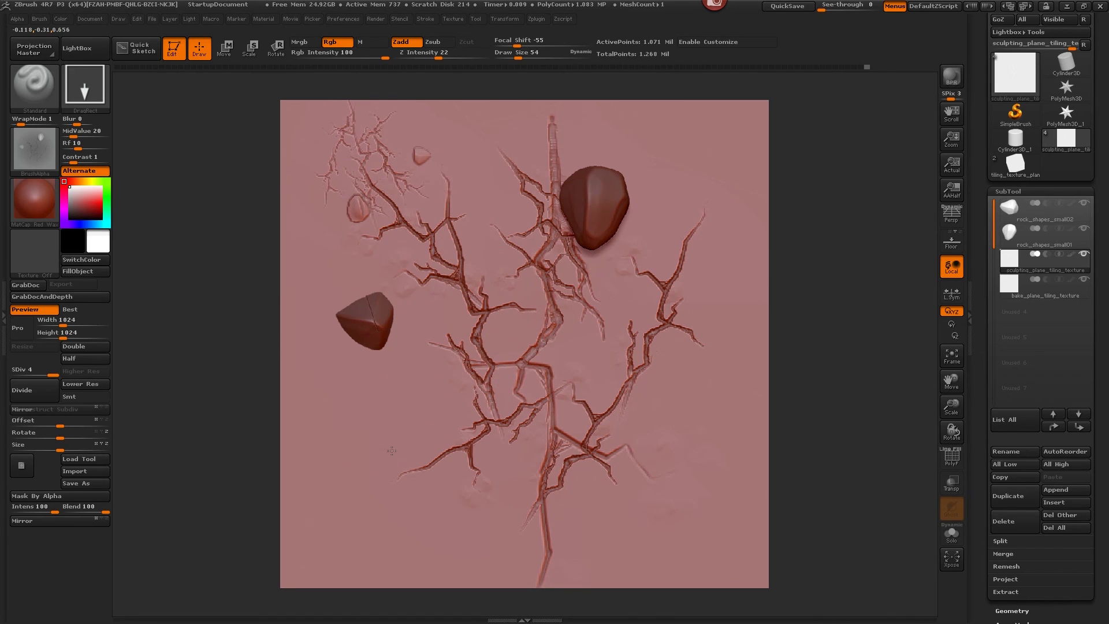
pyautogui.moveTo(395, 444); pyautogui.dragTo(439, 508)
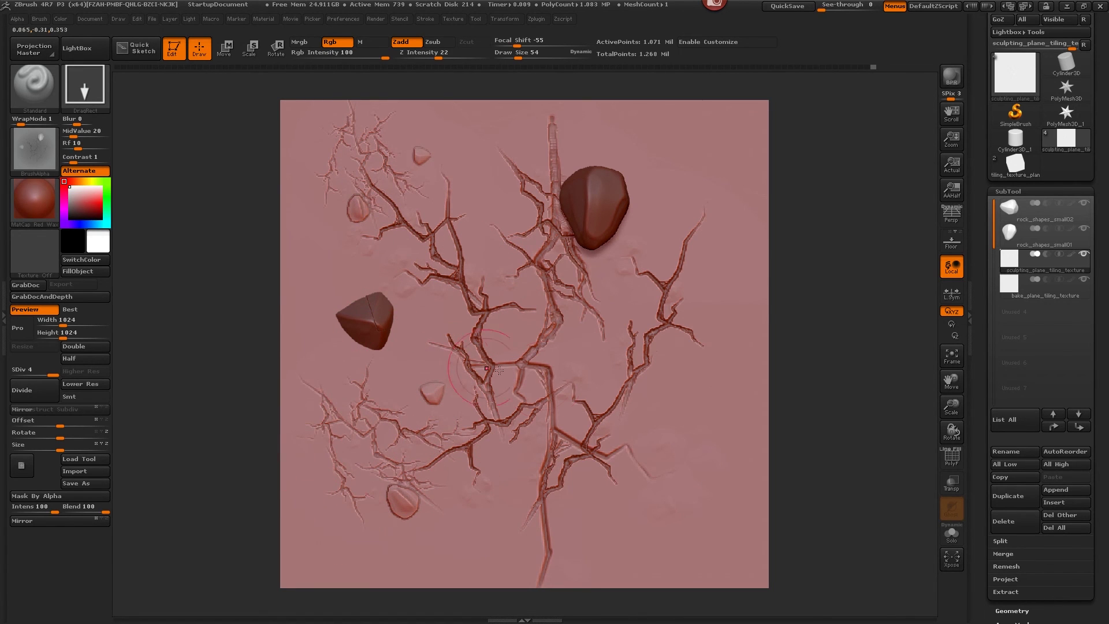
pyautogui.moveTo(645, 258); pyautogui.dragTo(675, 341)
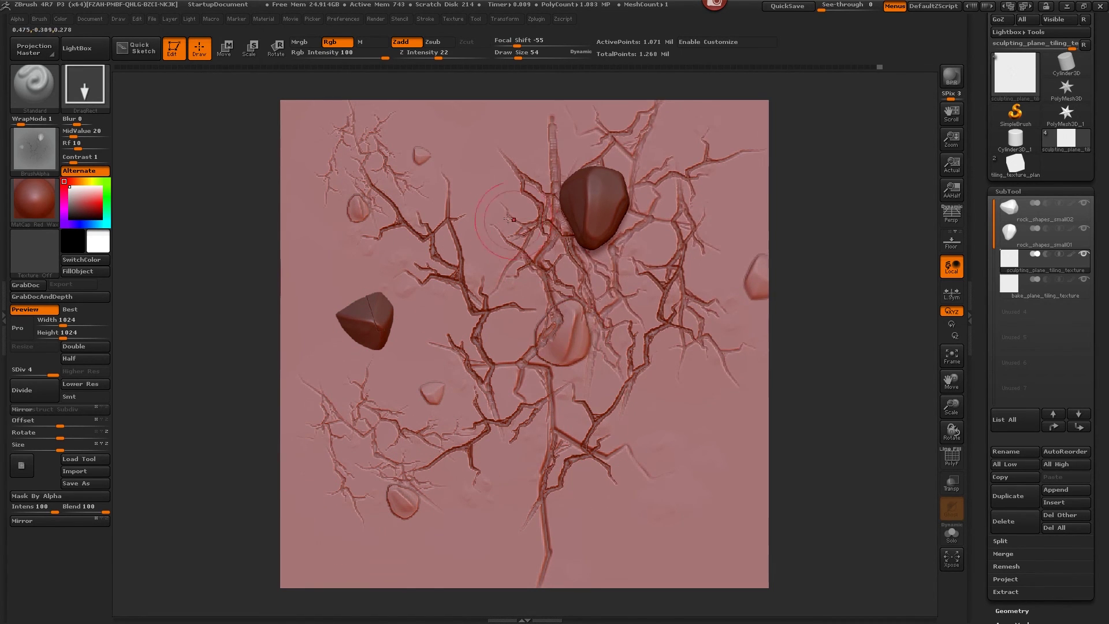
pyautogui.moveTo(448, 56); pyautogui.dragTo(445, 28)
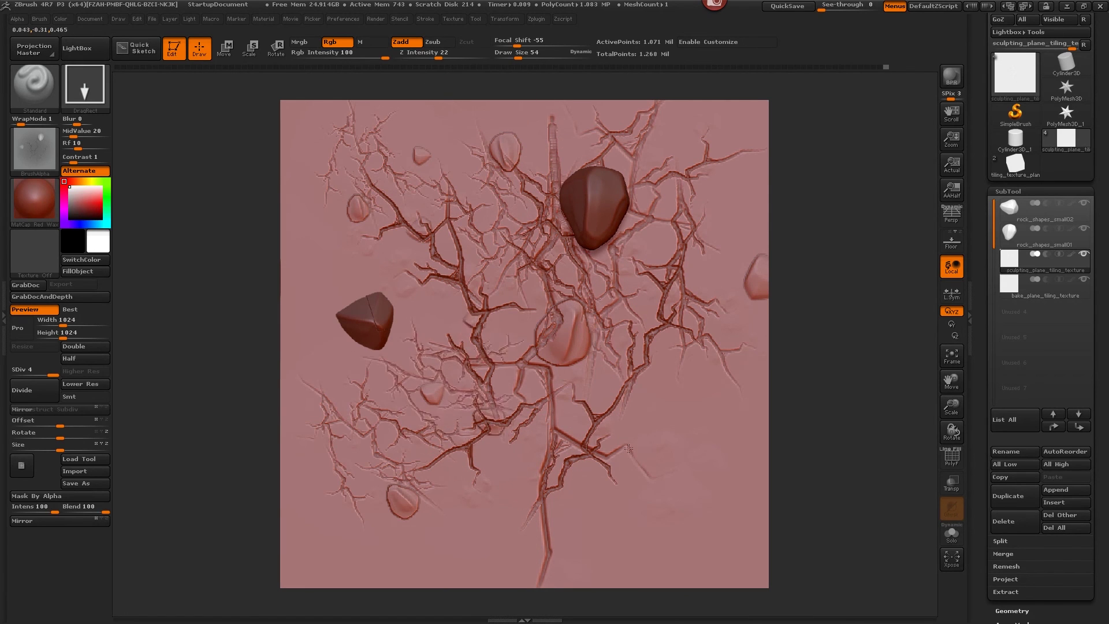
pyautogui.moveTo(628, 449); pyautogui.dragTo(676, 488)
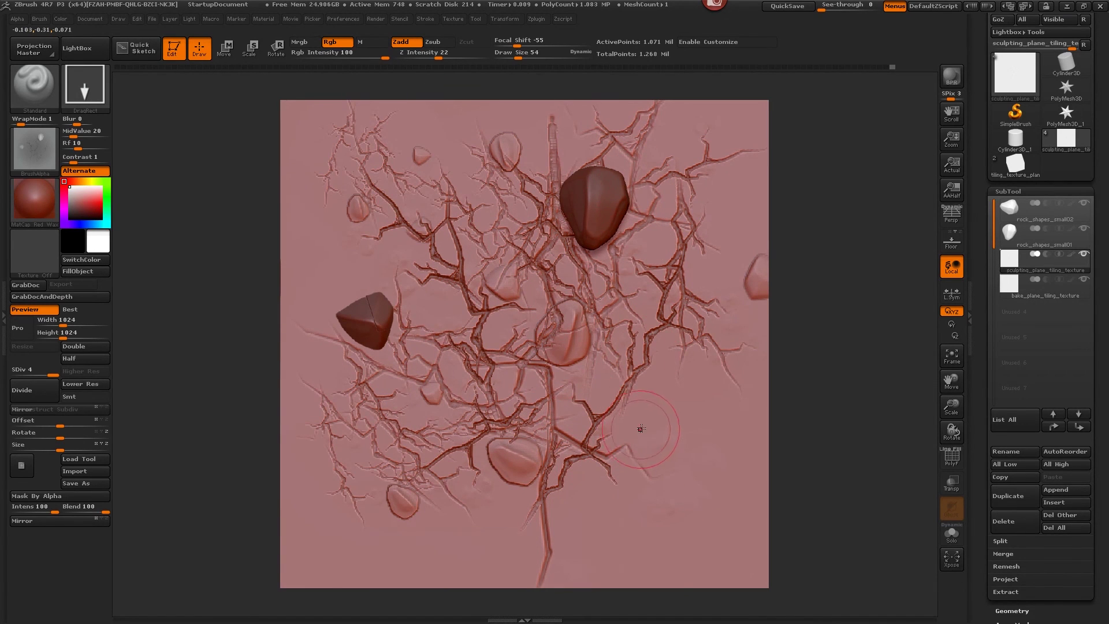
pyautogui.moveTo(641, 429); pyautogui.dragTo(751, 460)
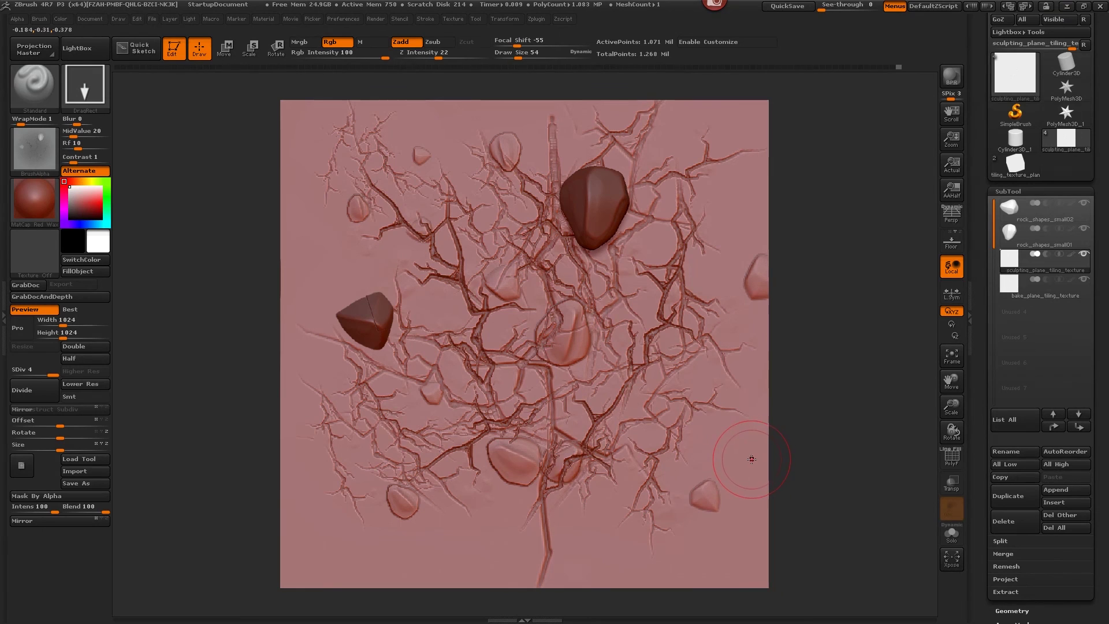